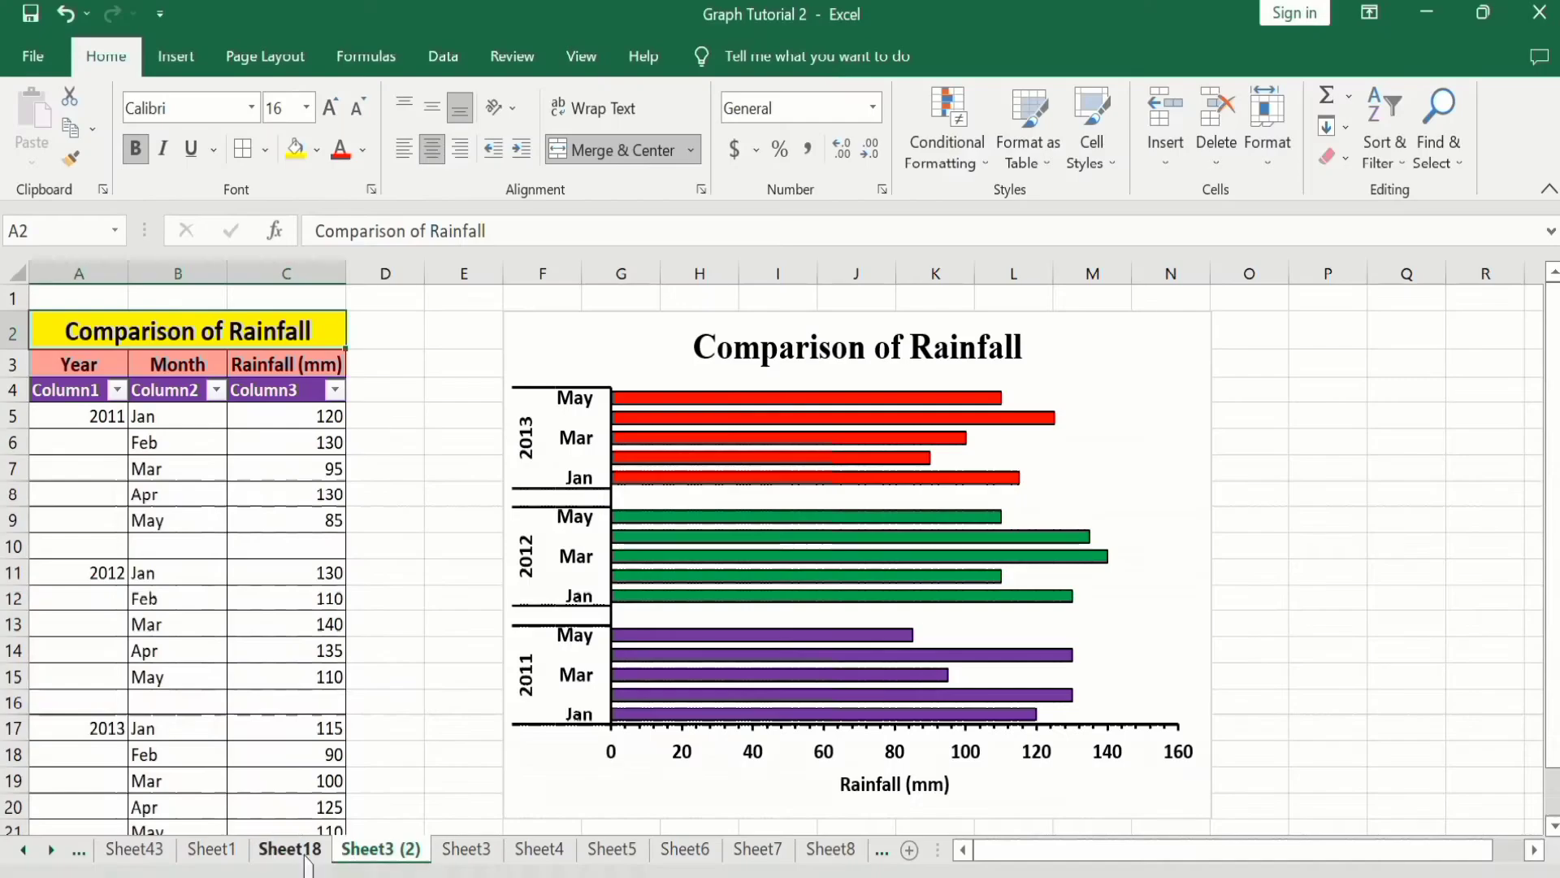
- Insert a 2-D clustered bar chart from the rainfall data in A3:C17 on Sheet18
click(309, 860)
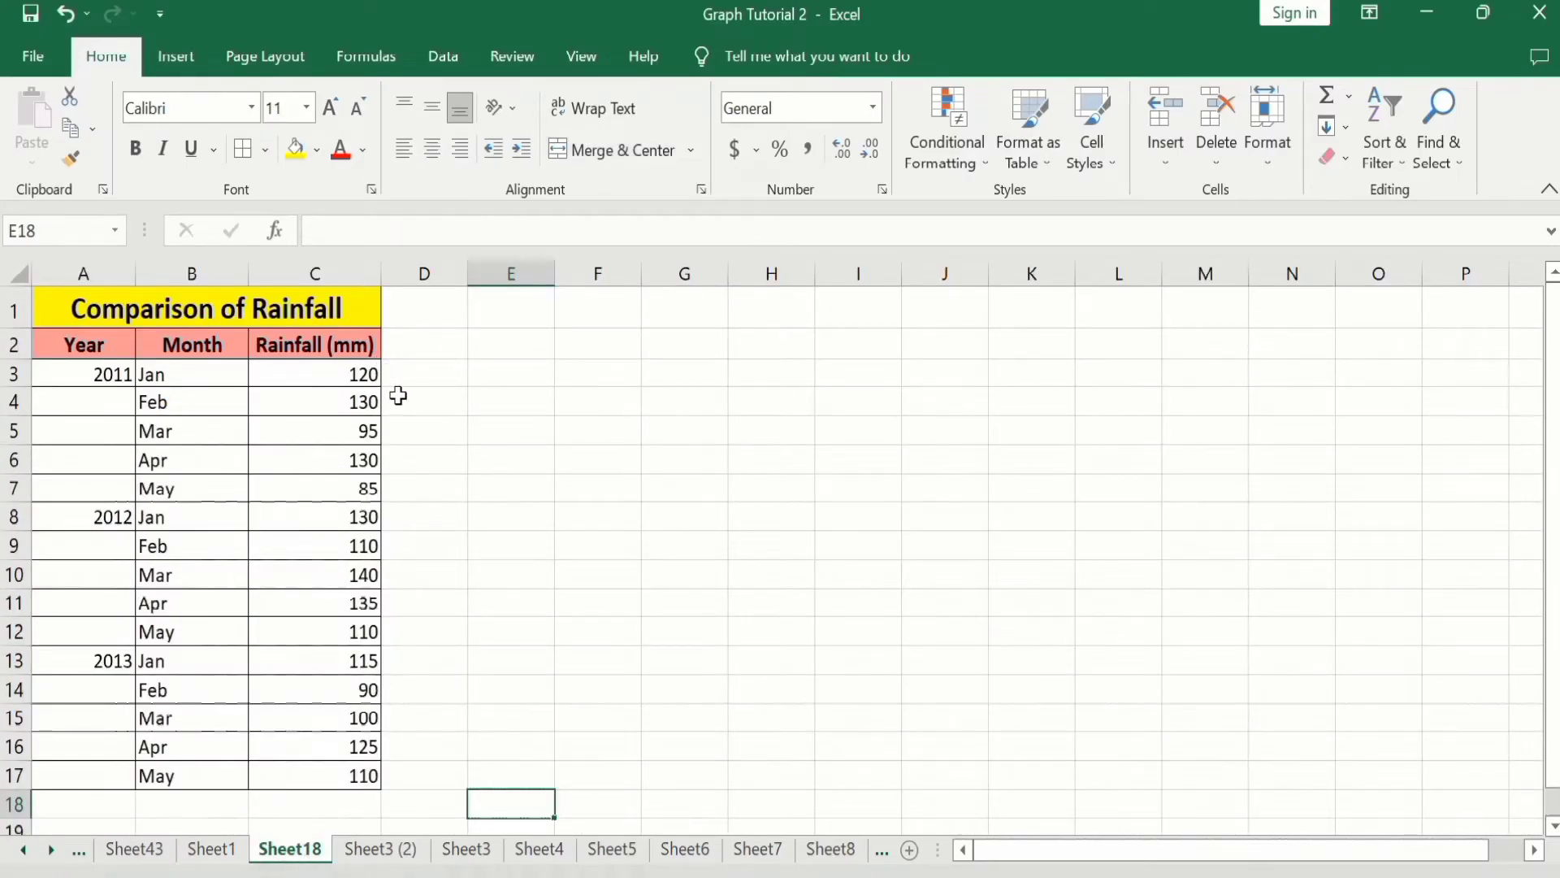
click(367, 775)
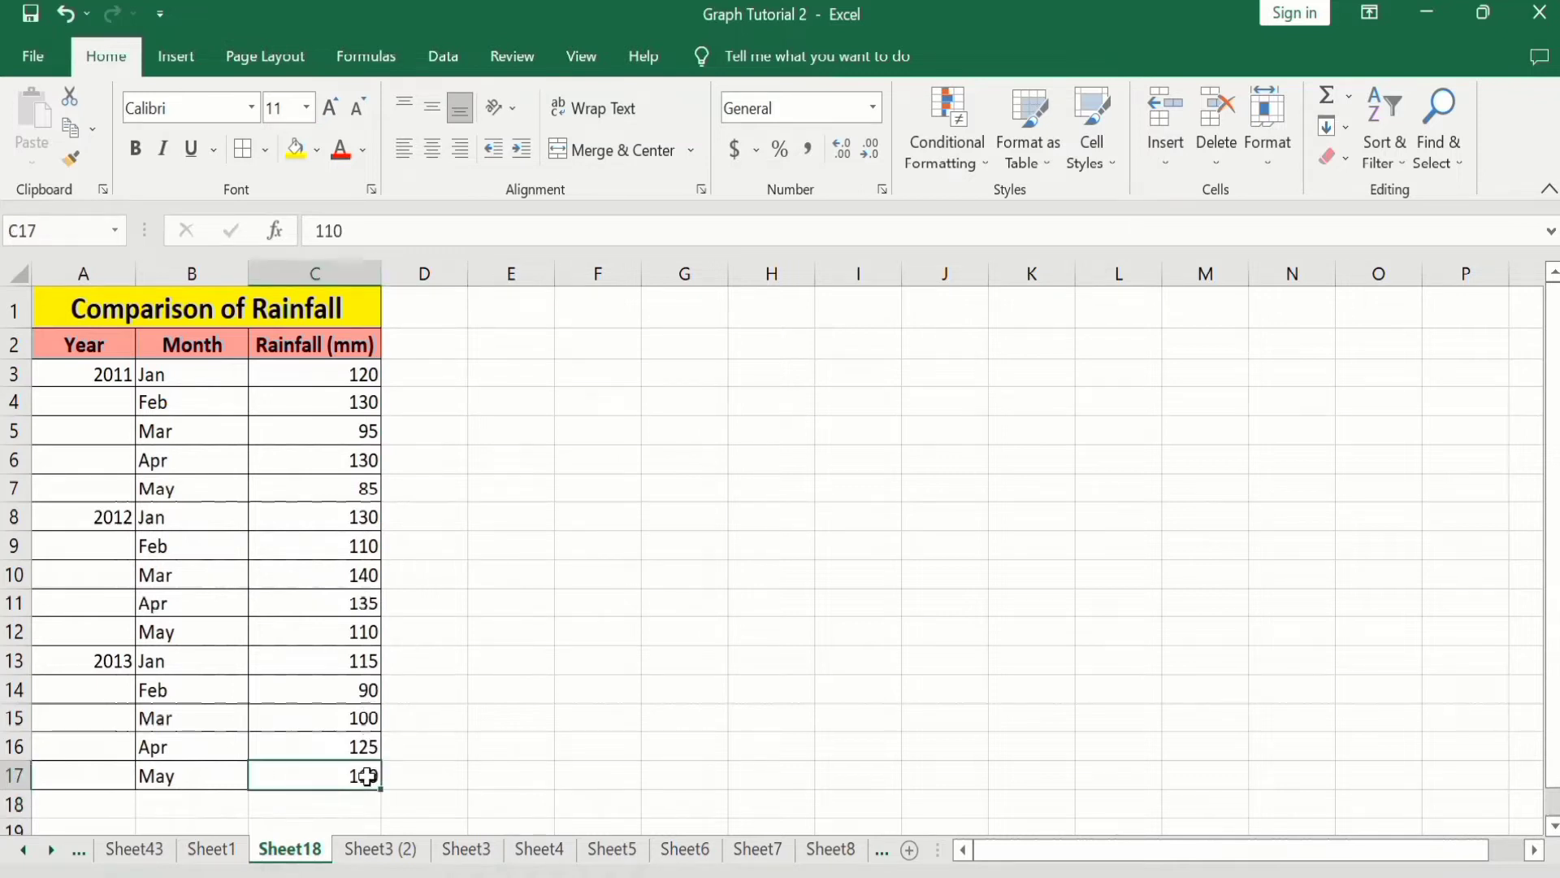
drag(367, 775, 70, 371)
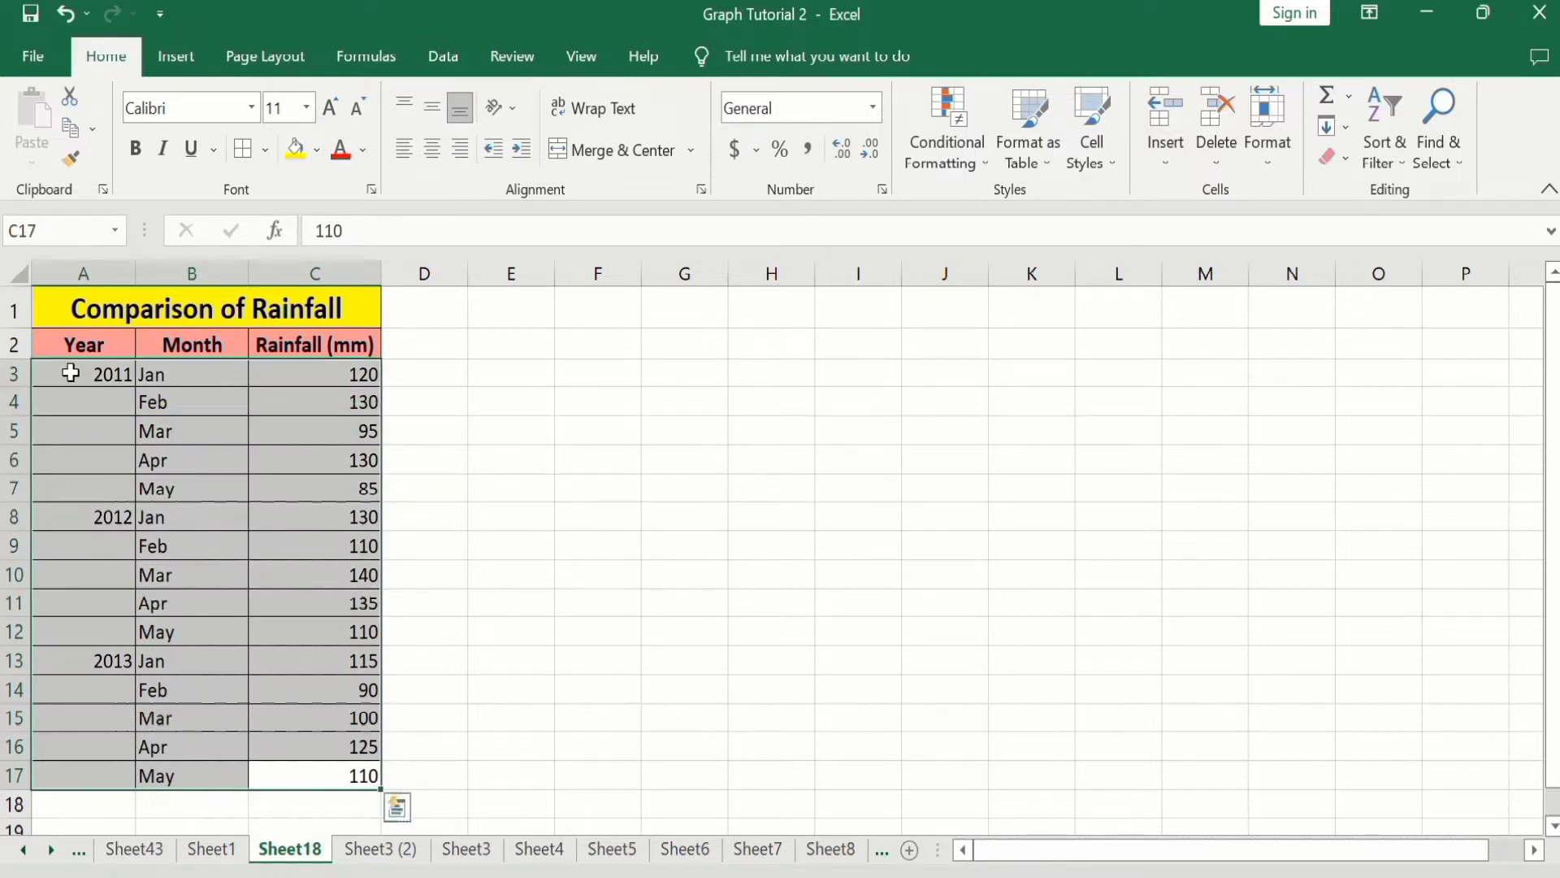
click(177, 57)
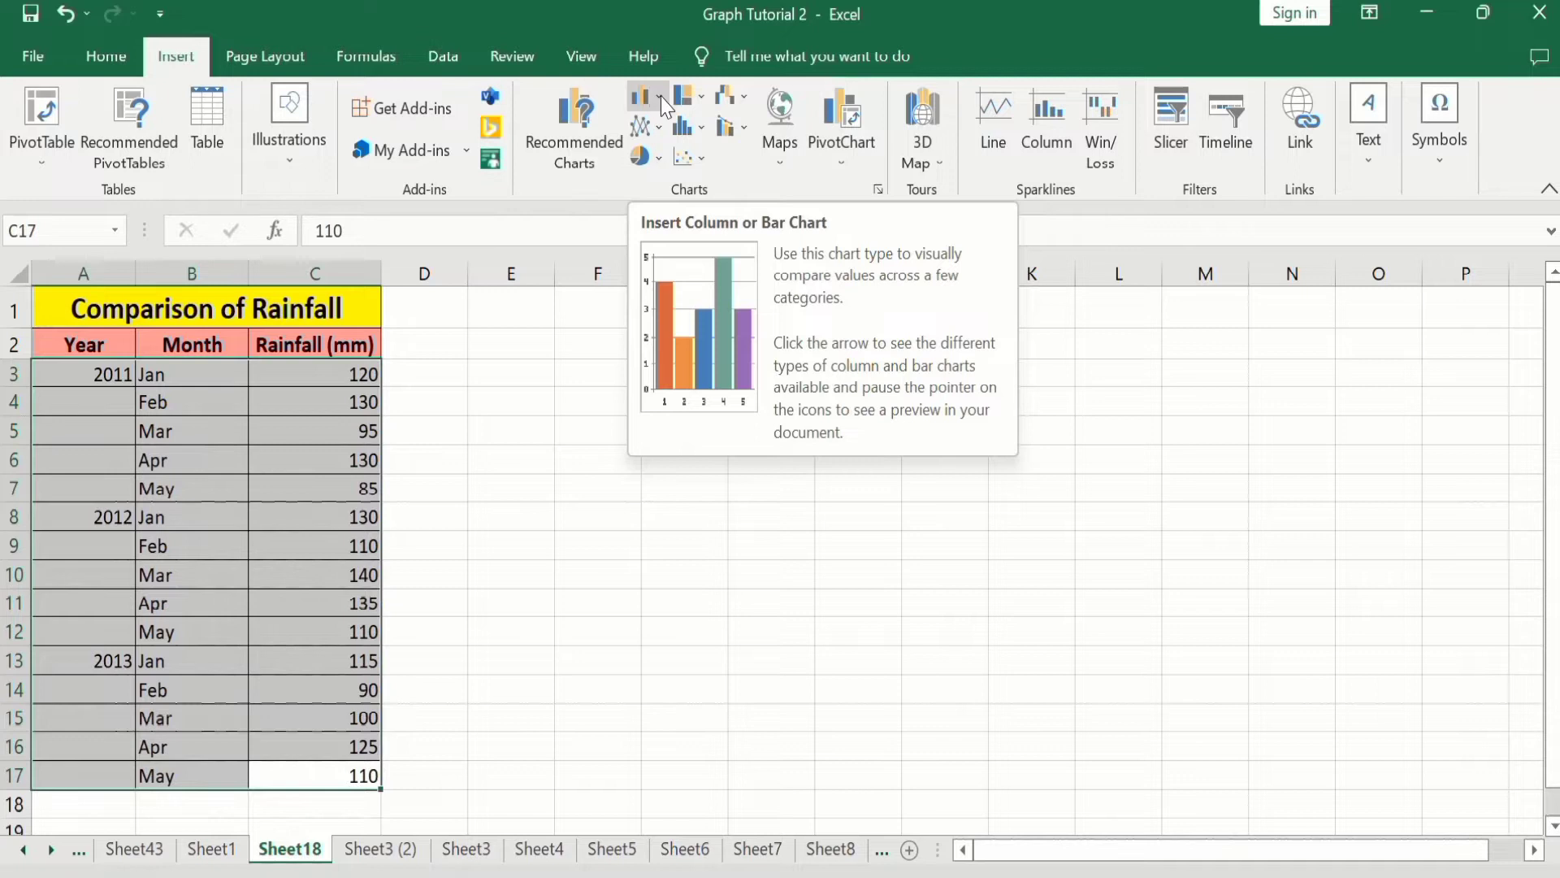
click(660, 98)
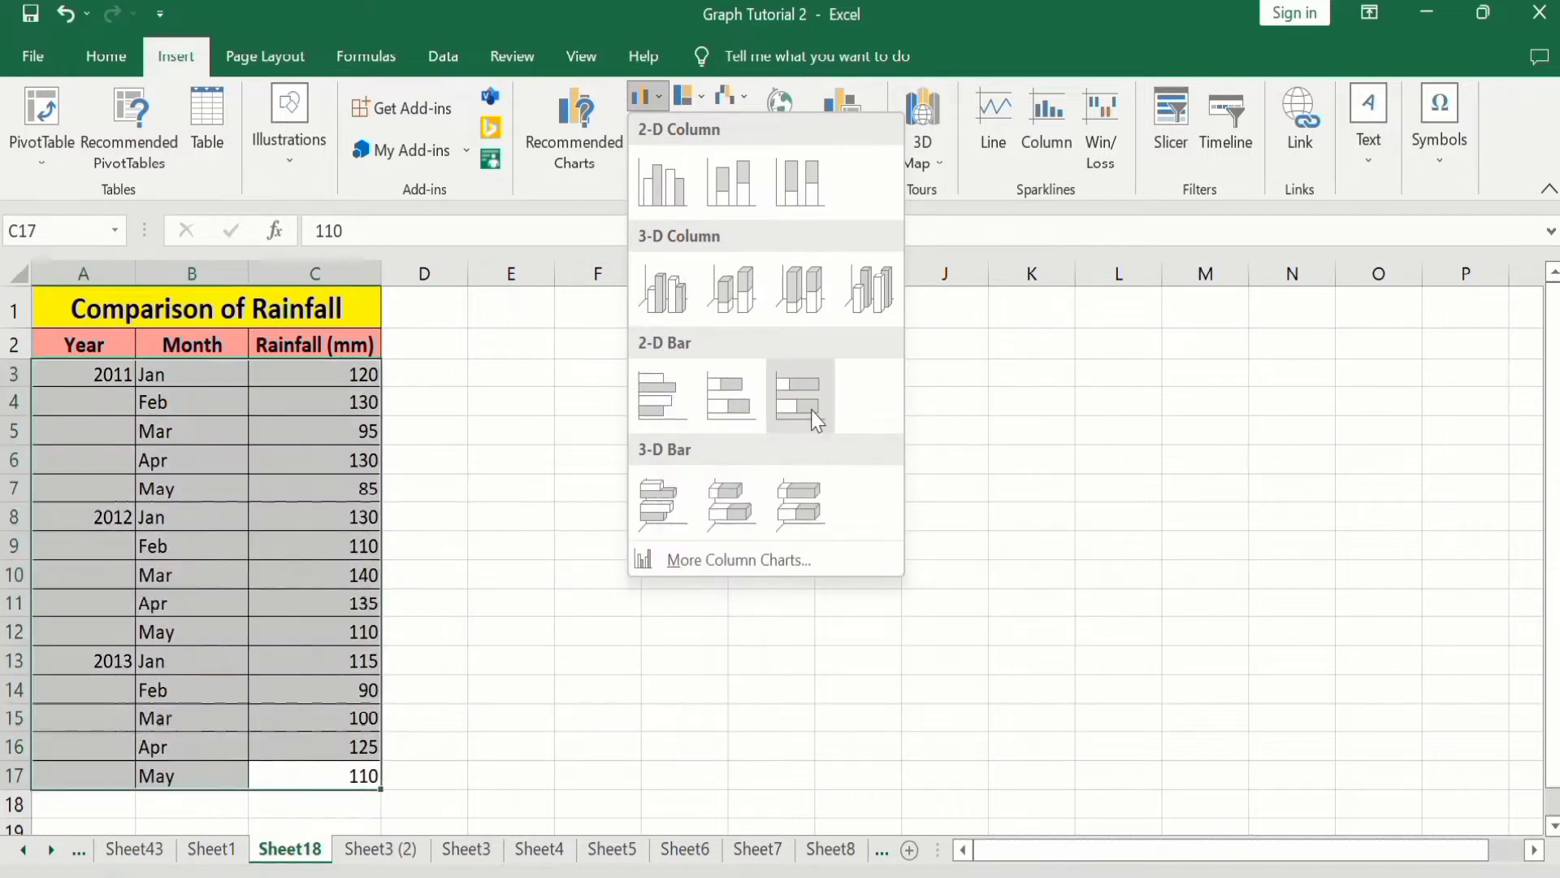
click(668, 387)
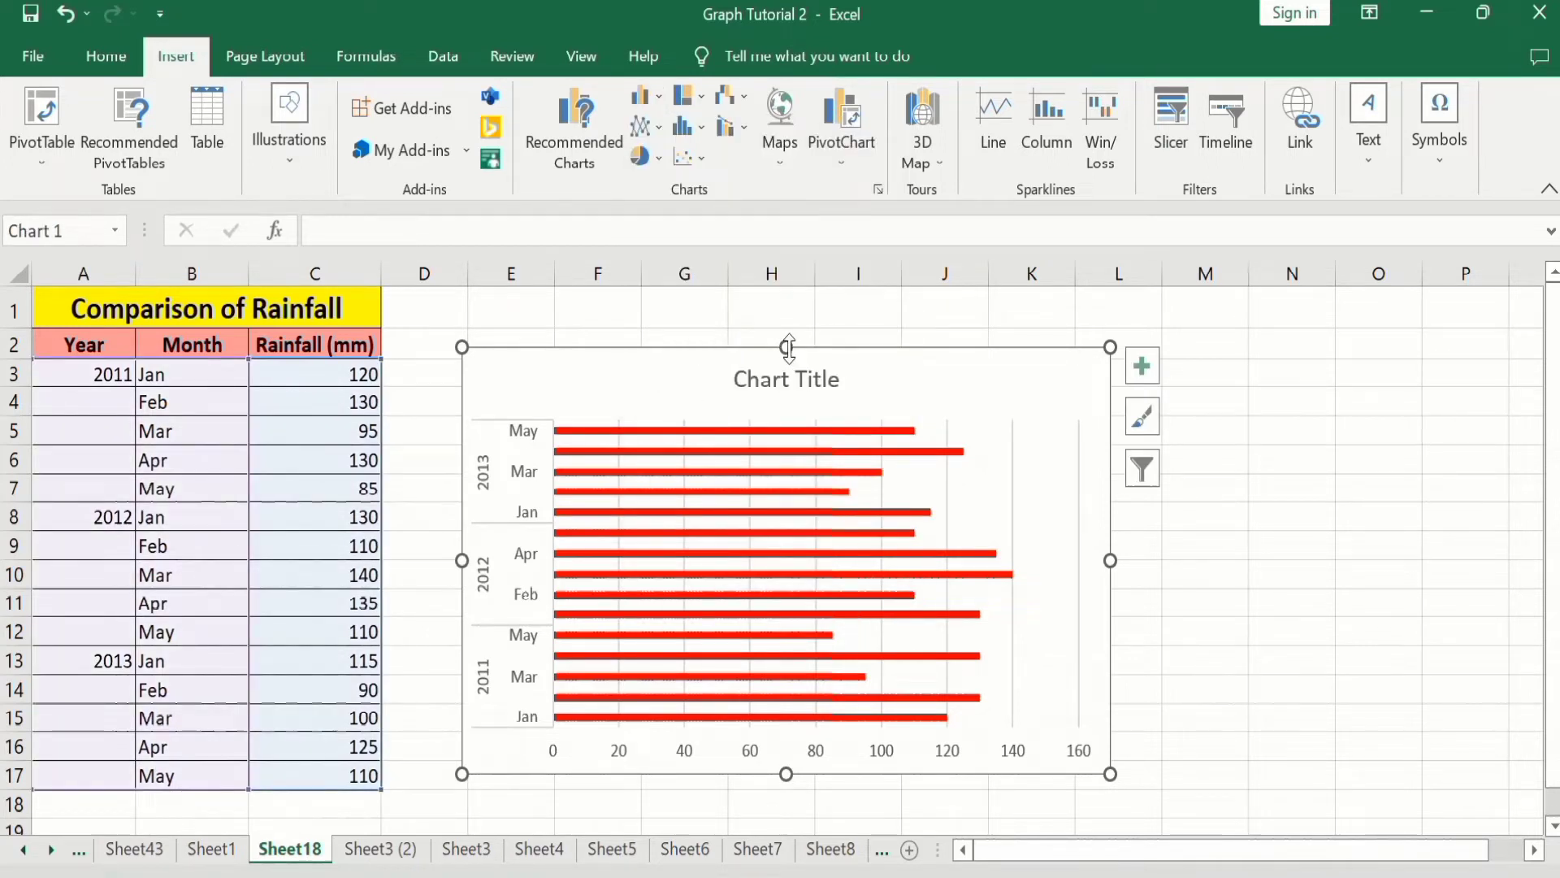
- Enlarge the chart slightly by extending its upper, right-hand and lower edges outward
drag(787, 347, 786, 321)
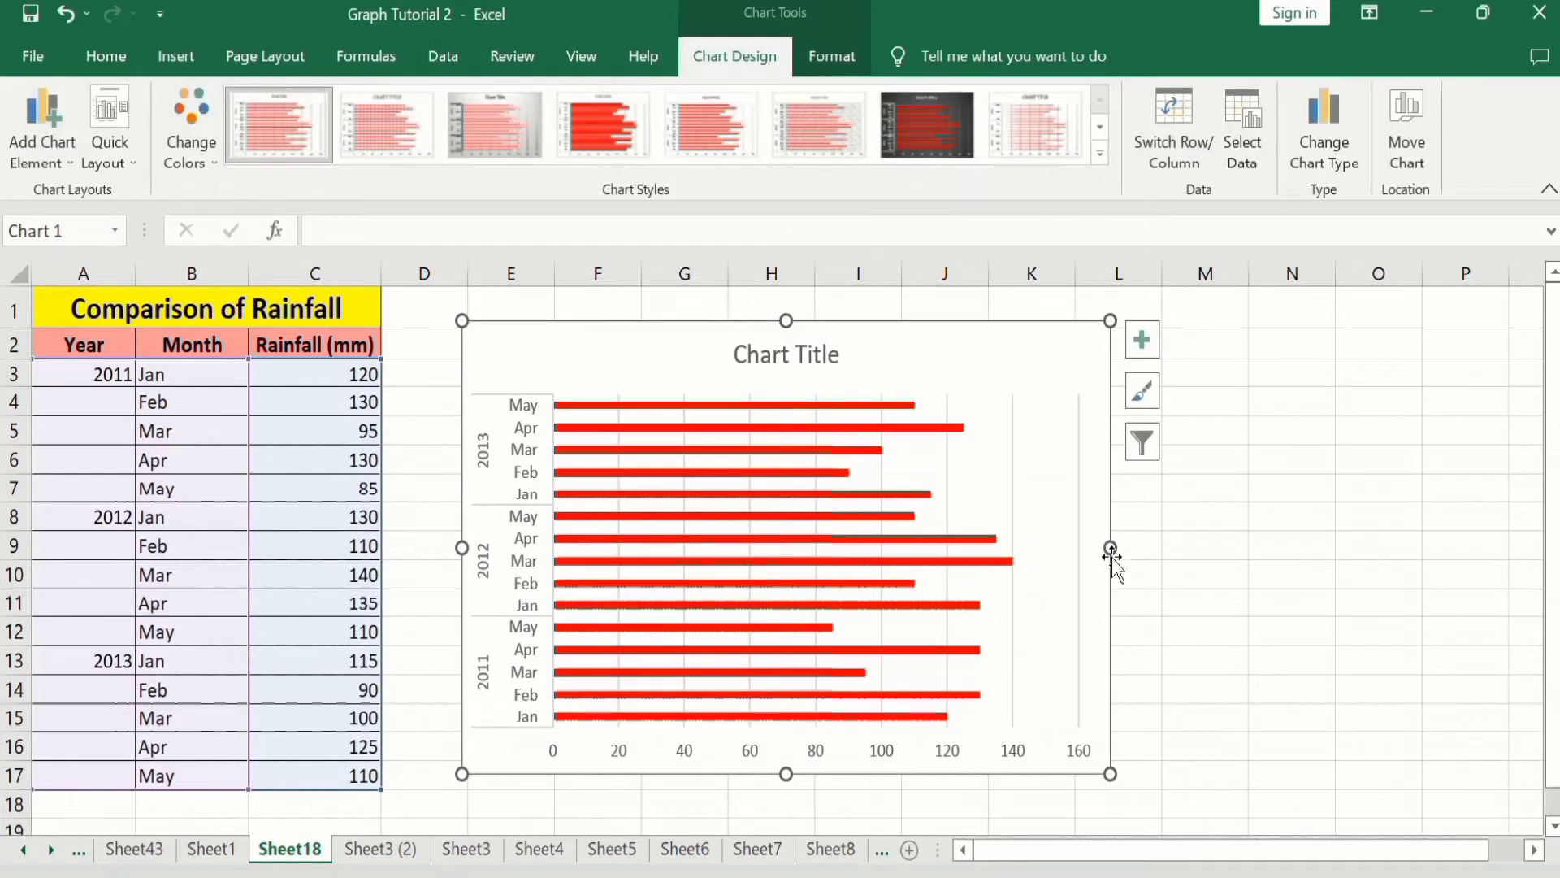
drag(1110, 551, 1157, 543)
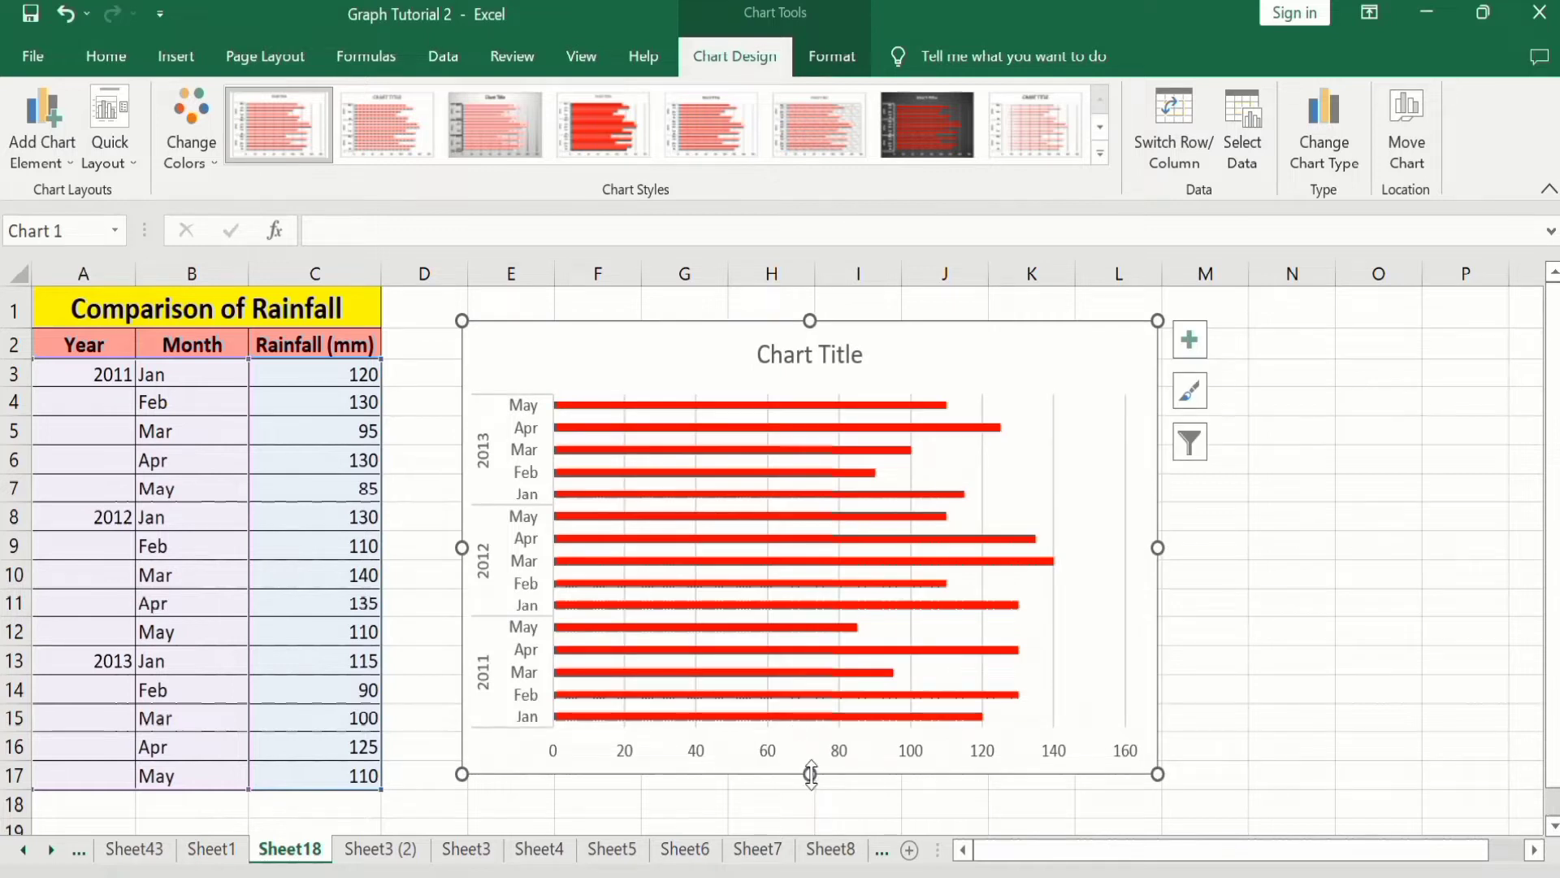
mouse_move(811, 774)
mouse_down()
mouse_move(807, 810)
mouse_move(810, 794)
mouse_up()
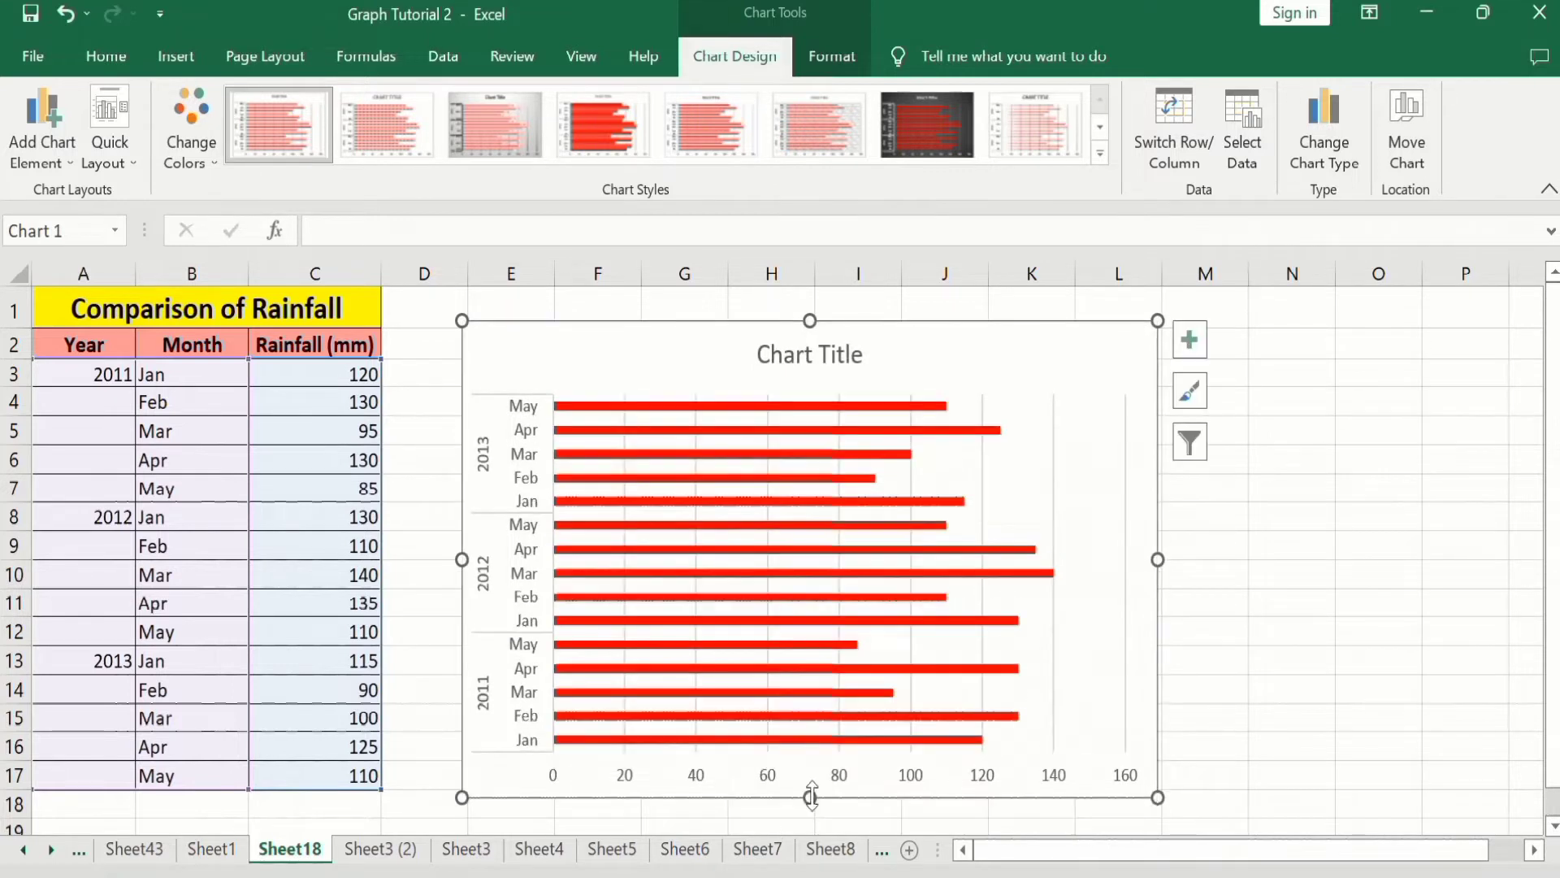
- Remove the chart's gridlines and add only a primary horizontal axis title
click(1191, 340)
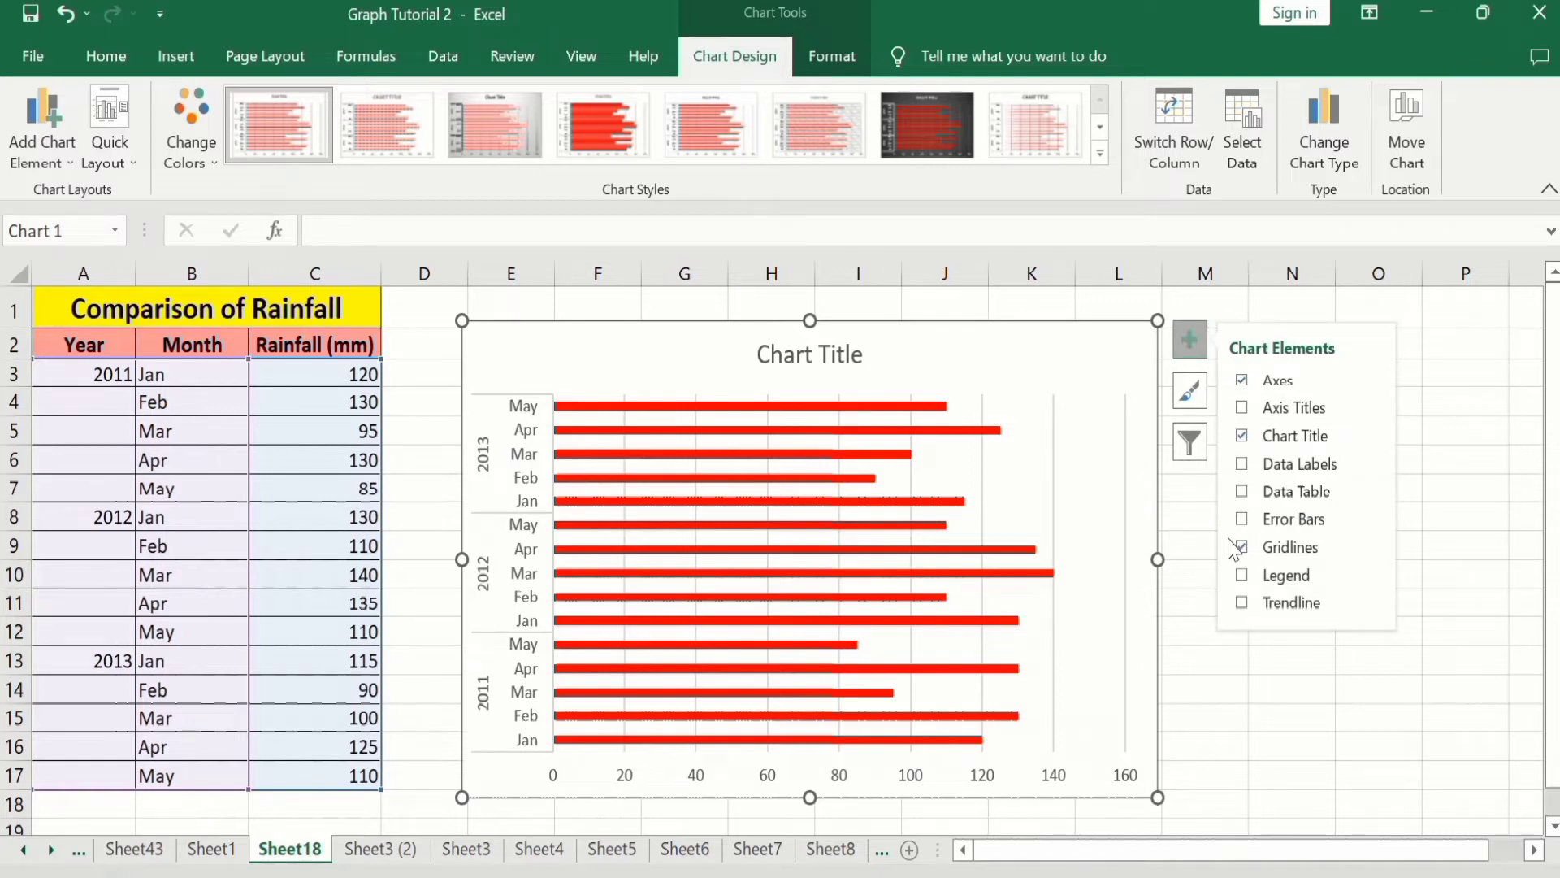
click(1242, 548)
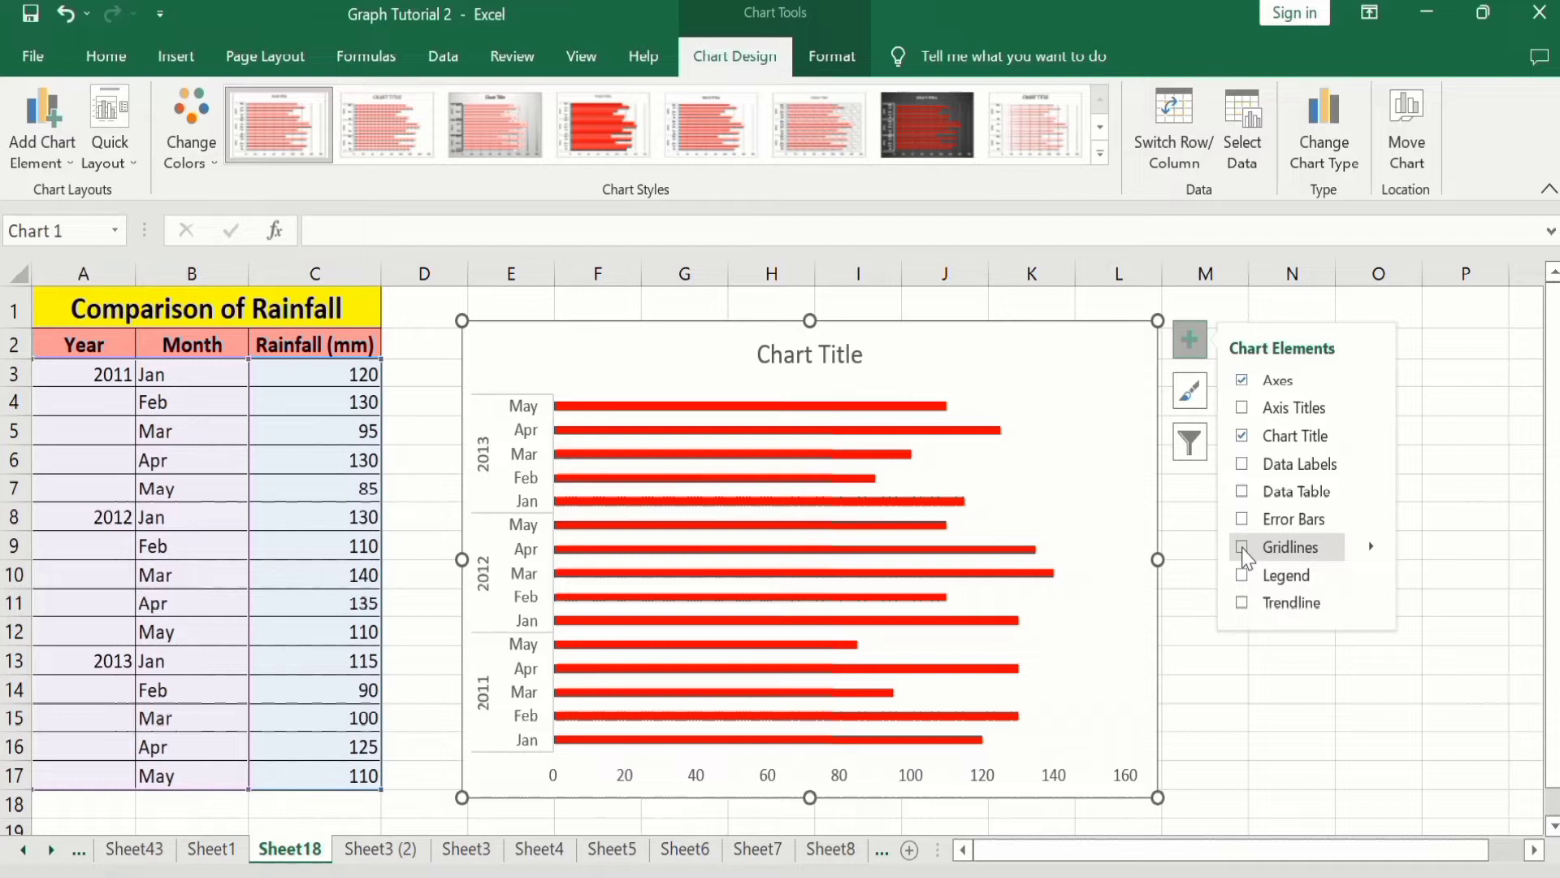
click(1294, 415)
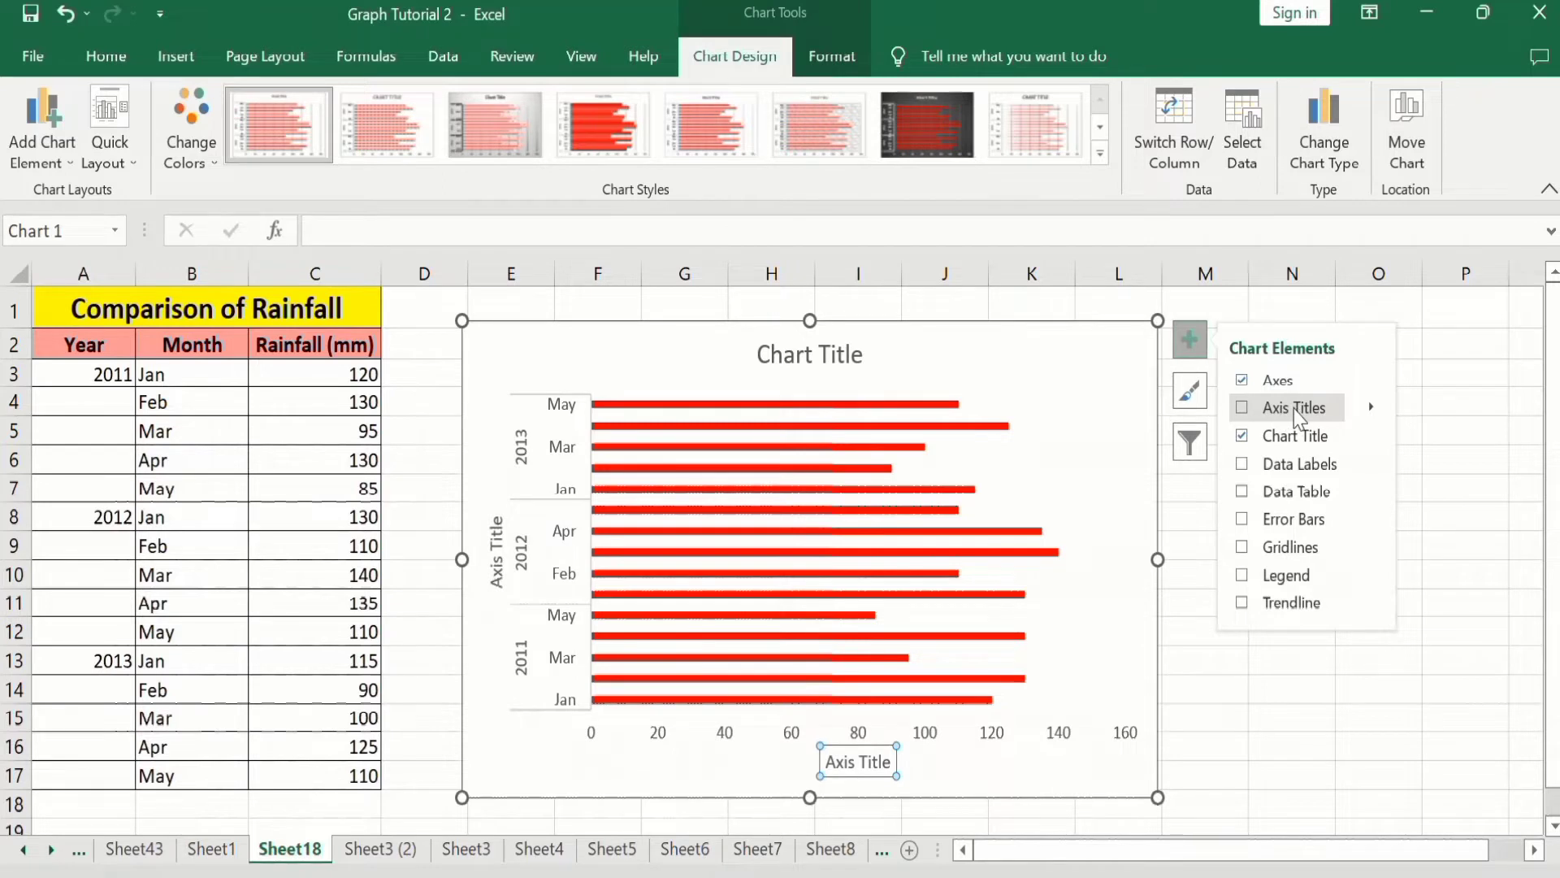
click(1333, 410)
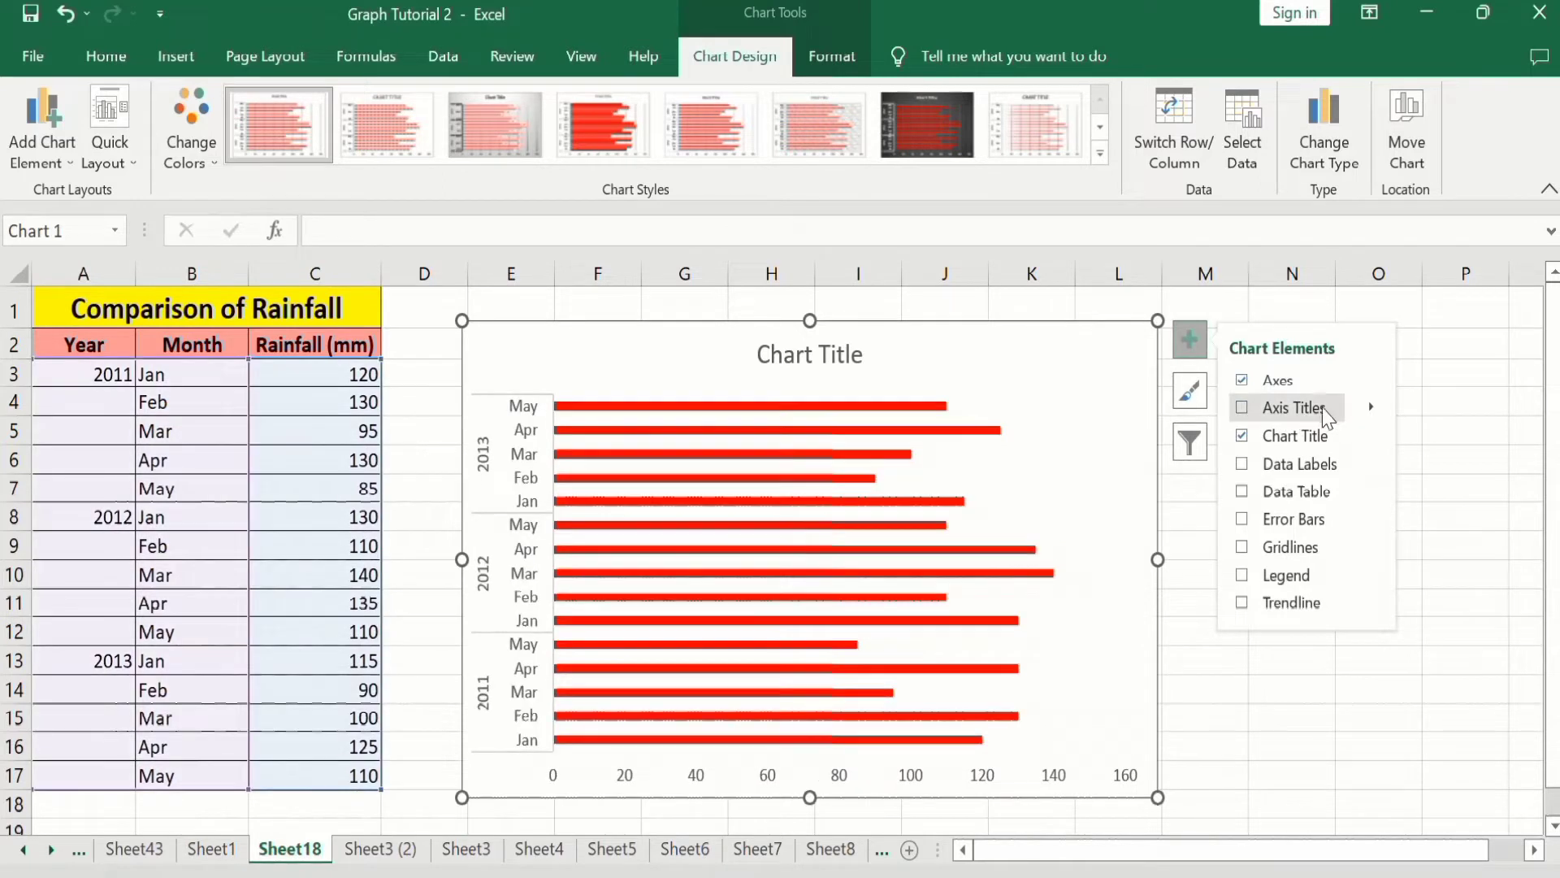
click(1375, 416)
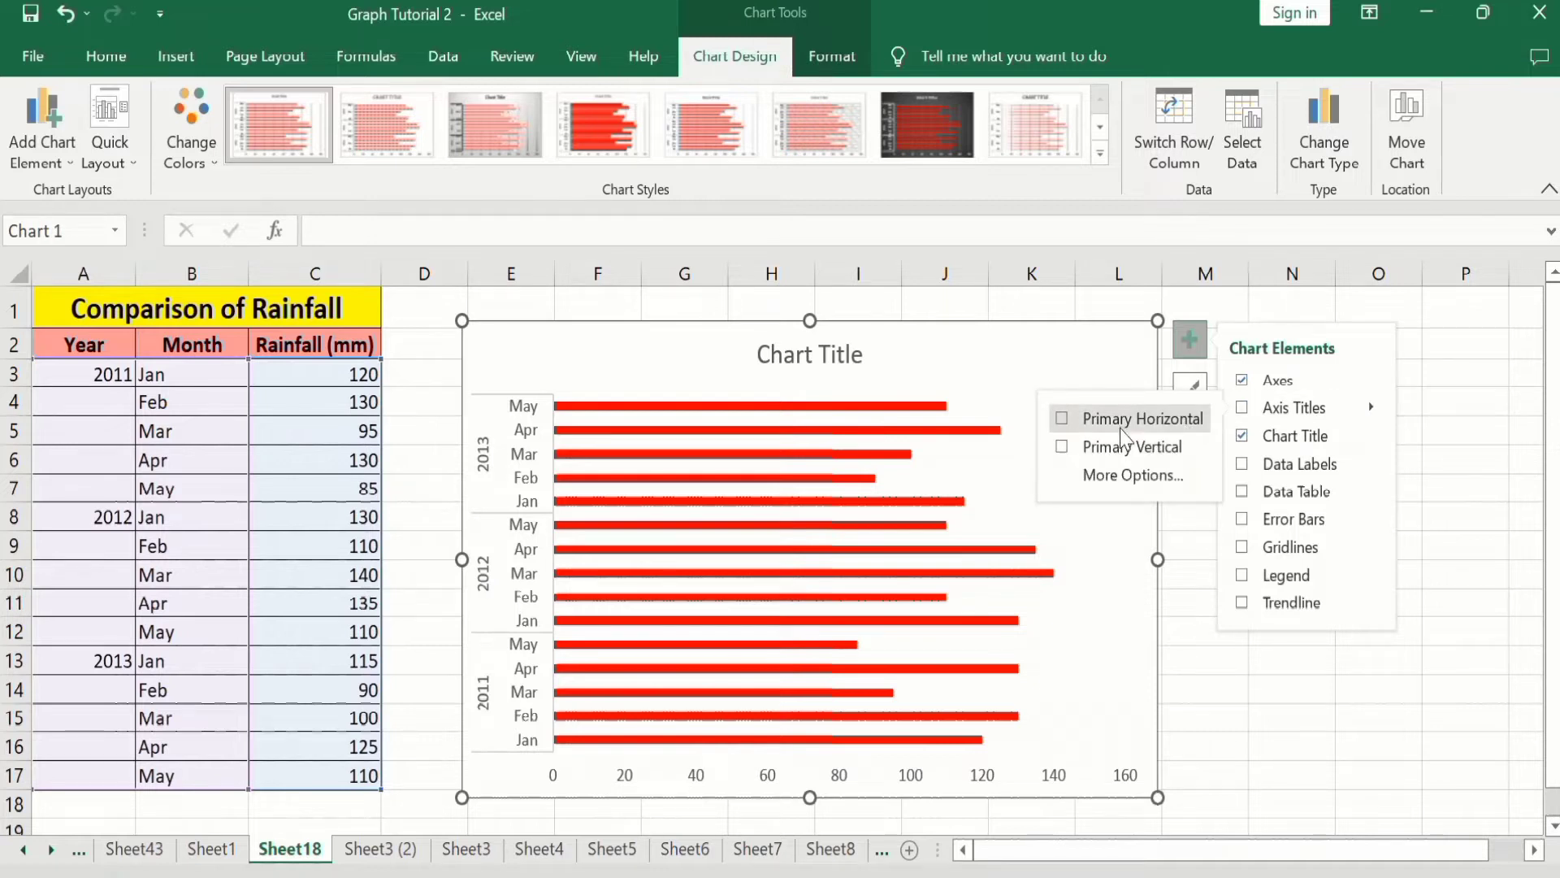
click(1062, 420)
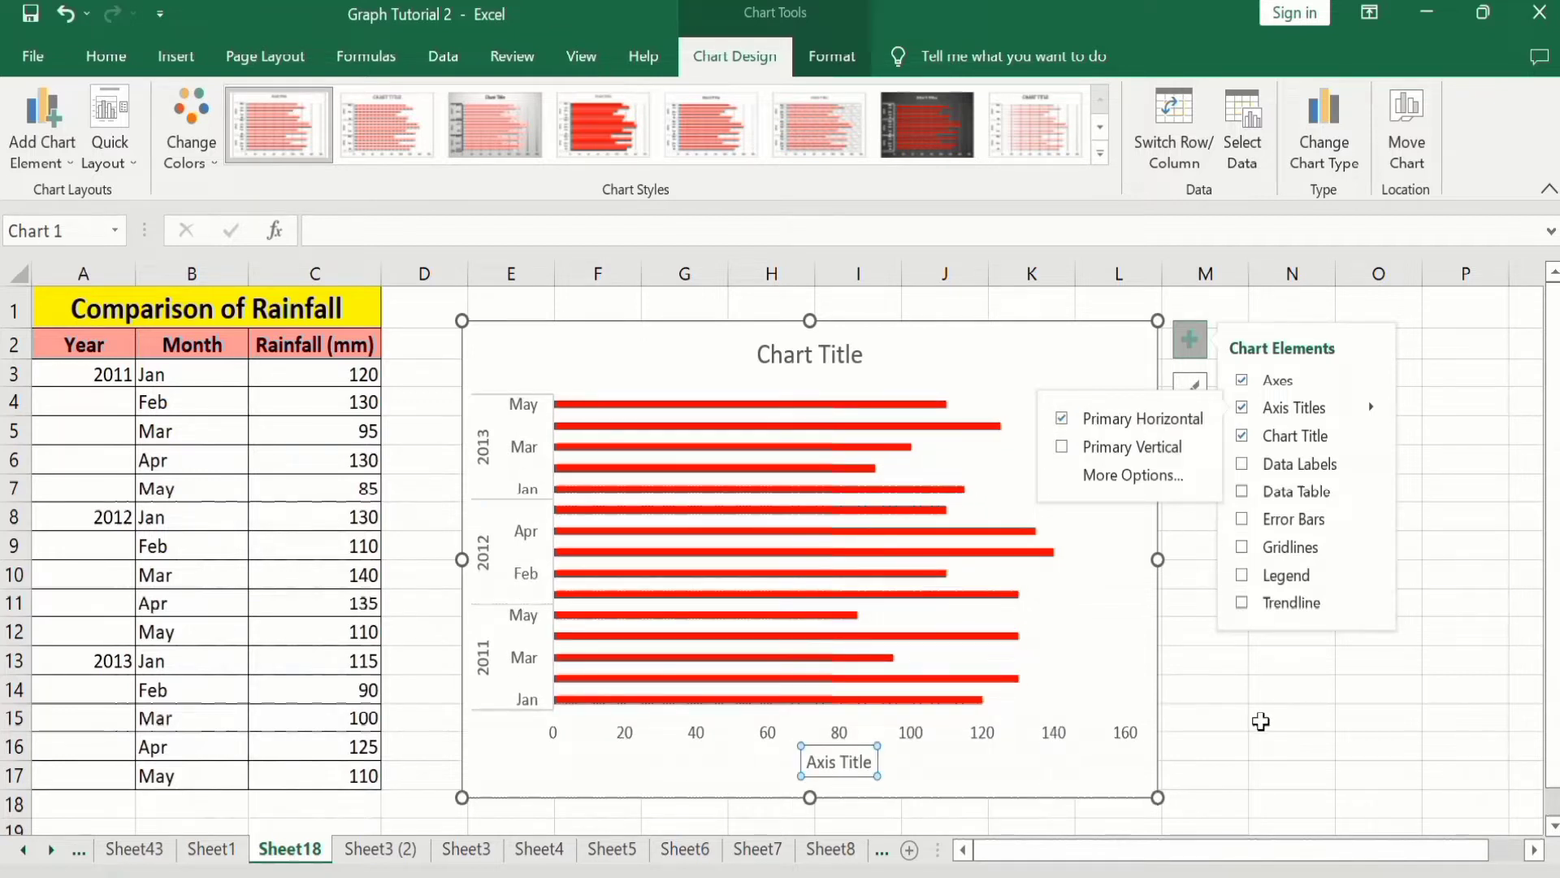
click(1260, 721)
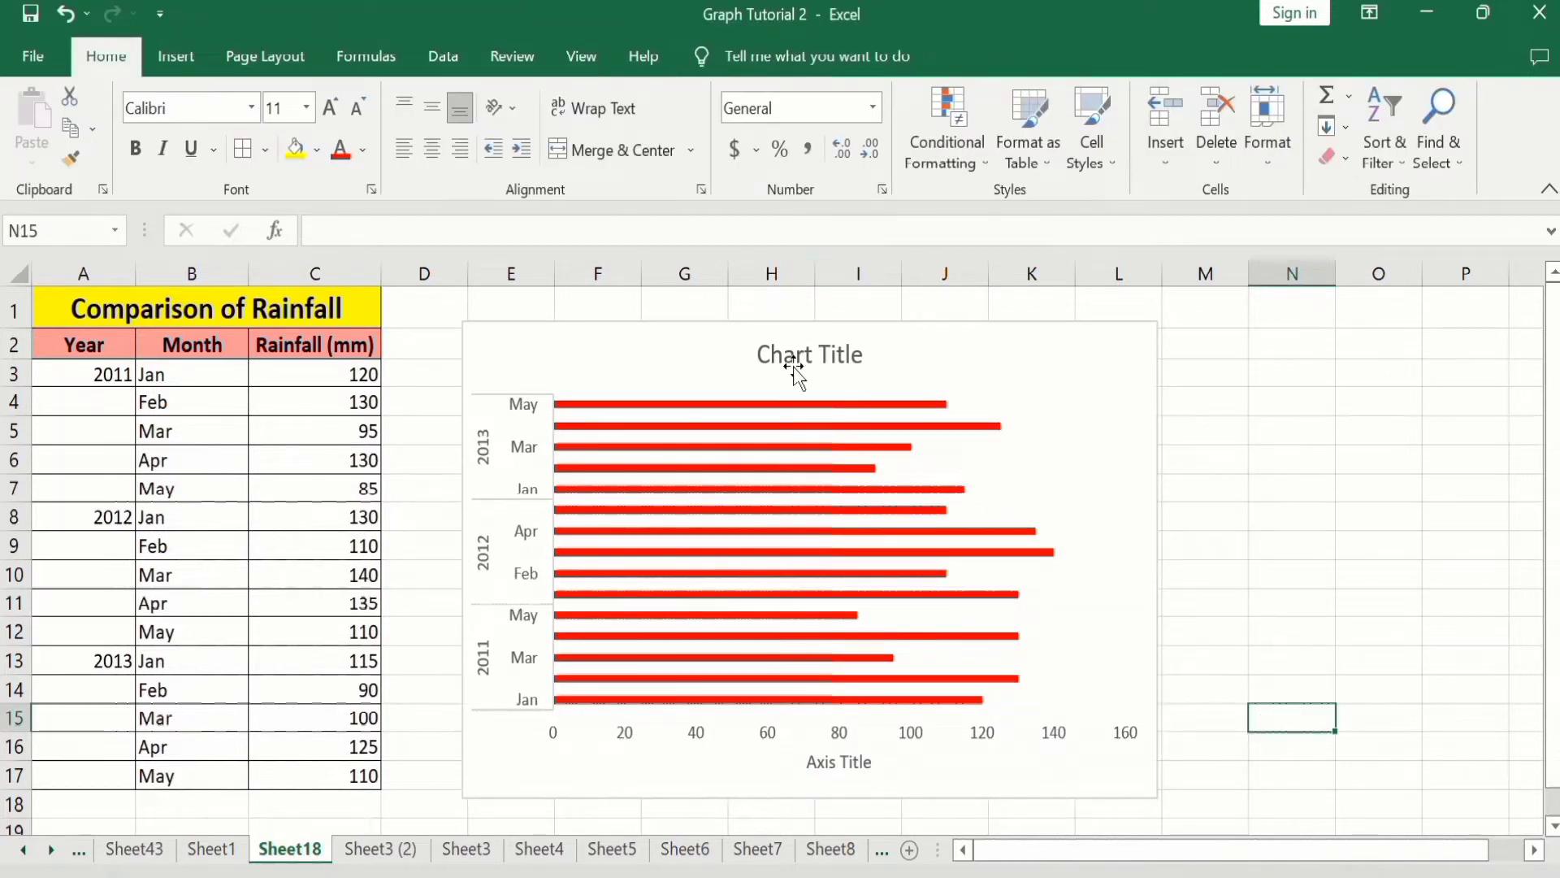
- Link the chart title to the table heading in cell A1 with the formula =Sheet18!$A$1
click(808, 353)
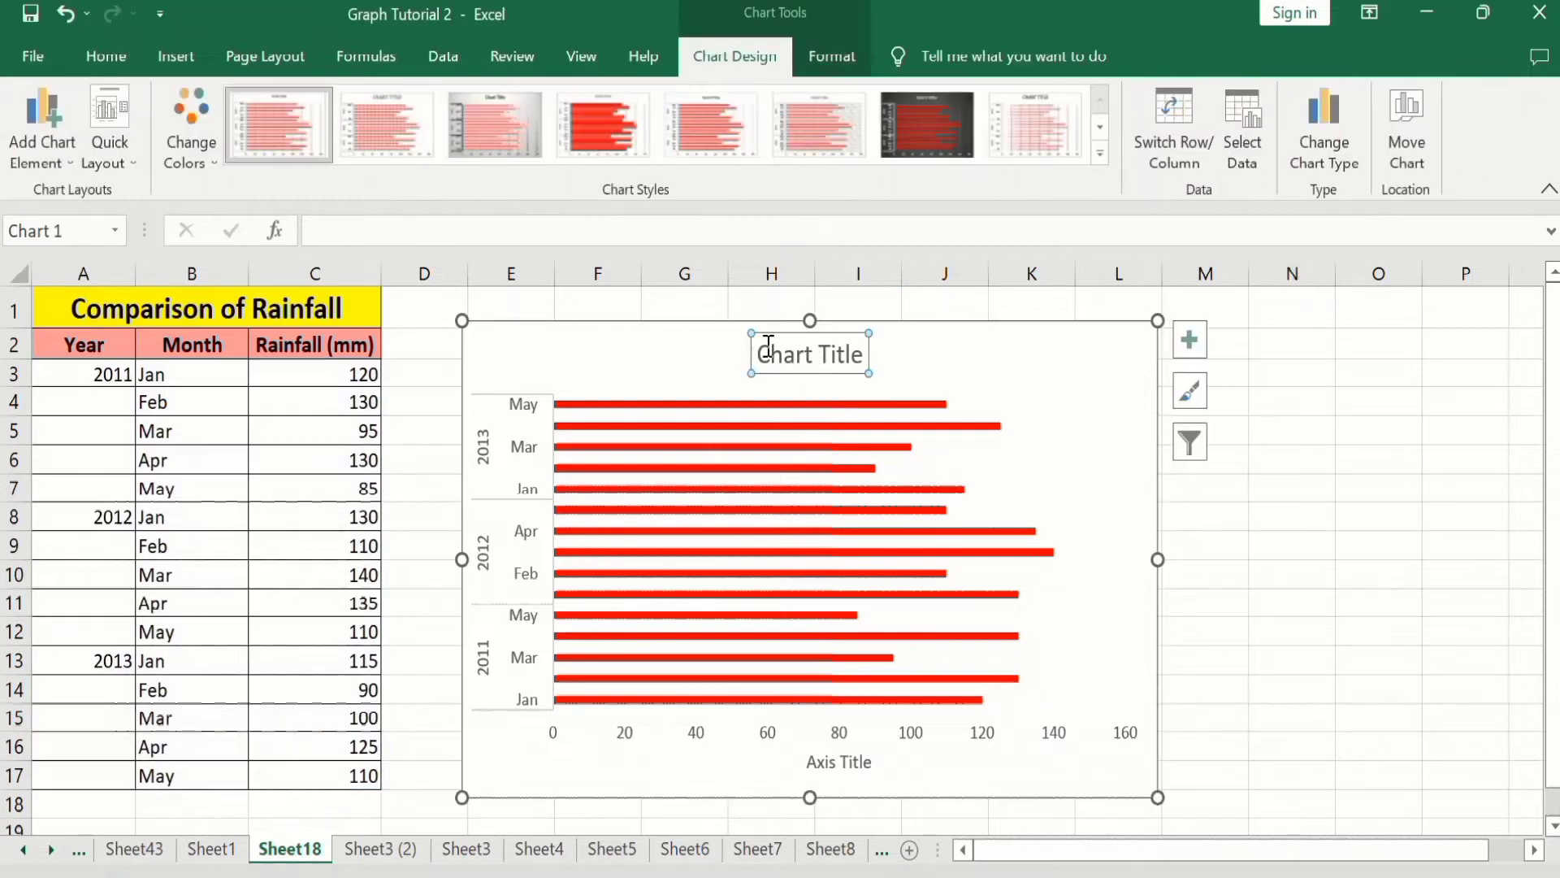
click(401, 230)
text(=)
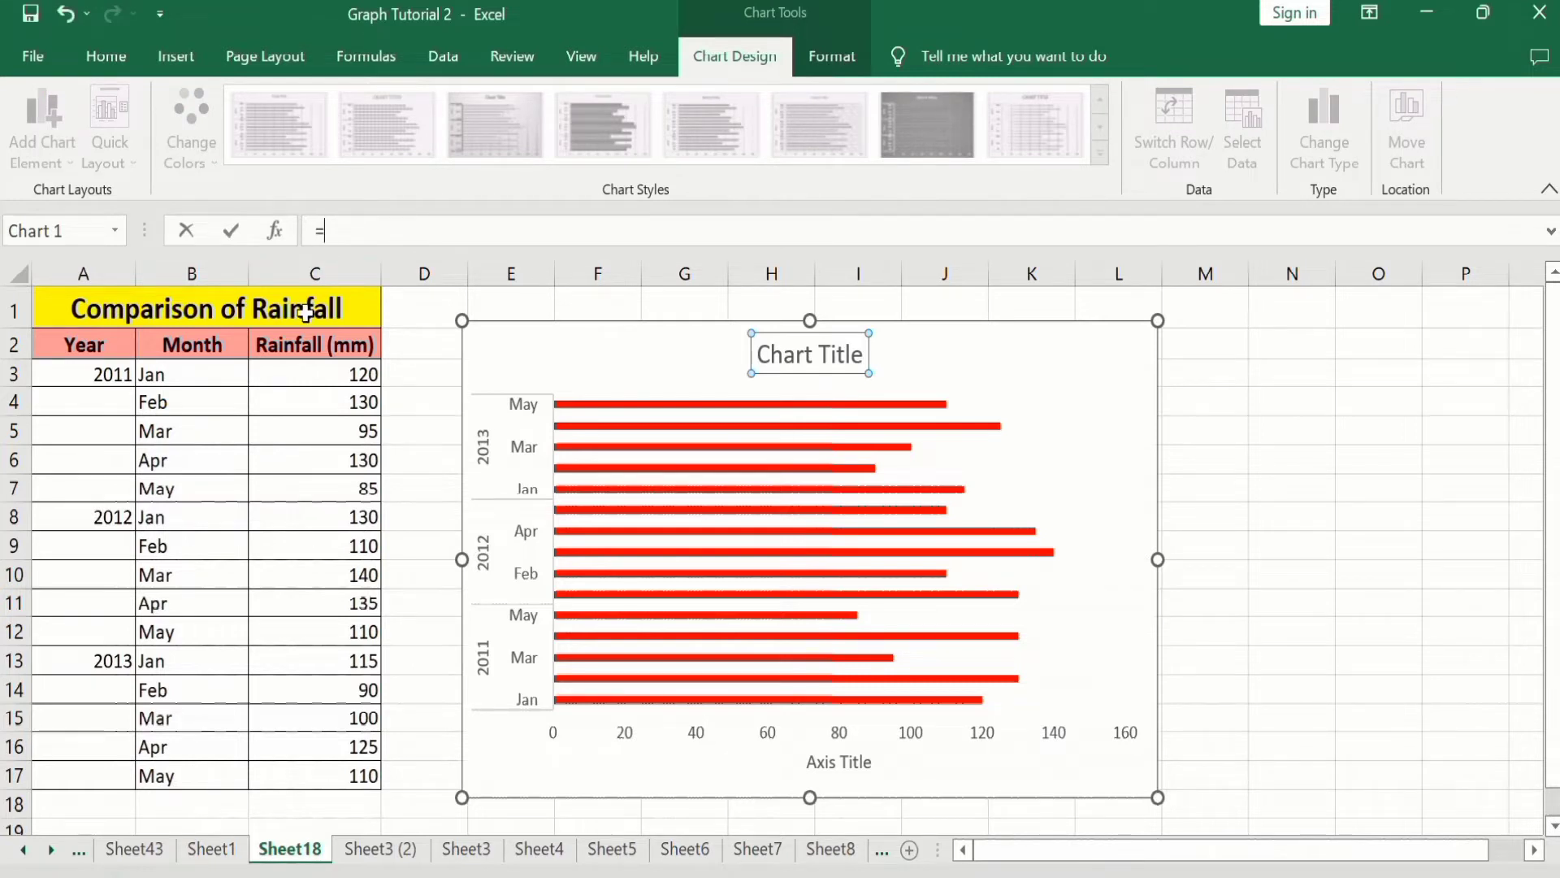
click(304, 314)
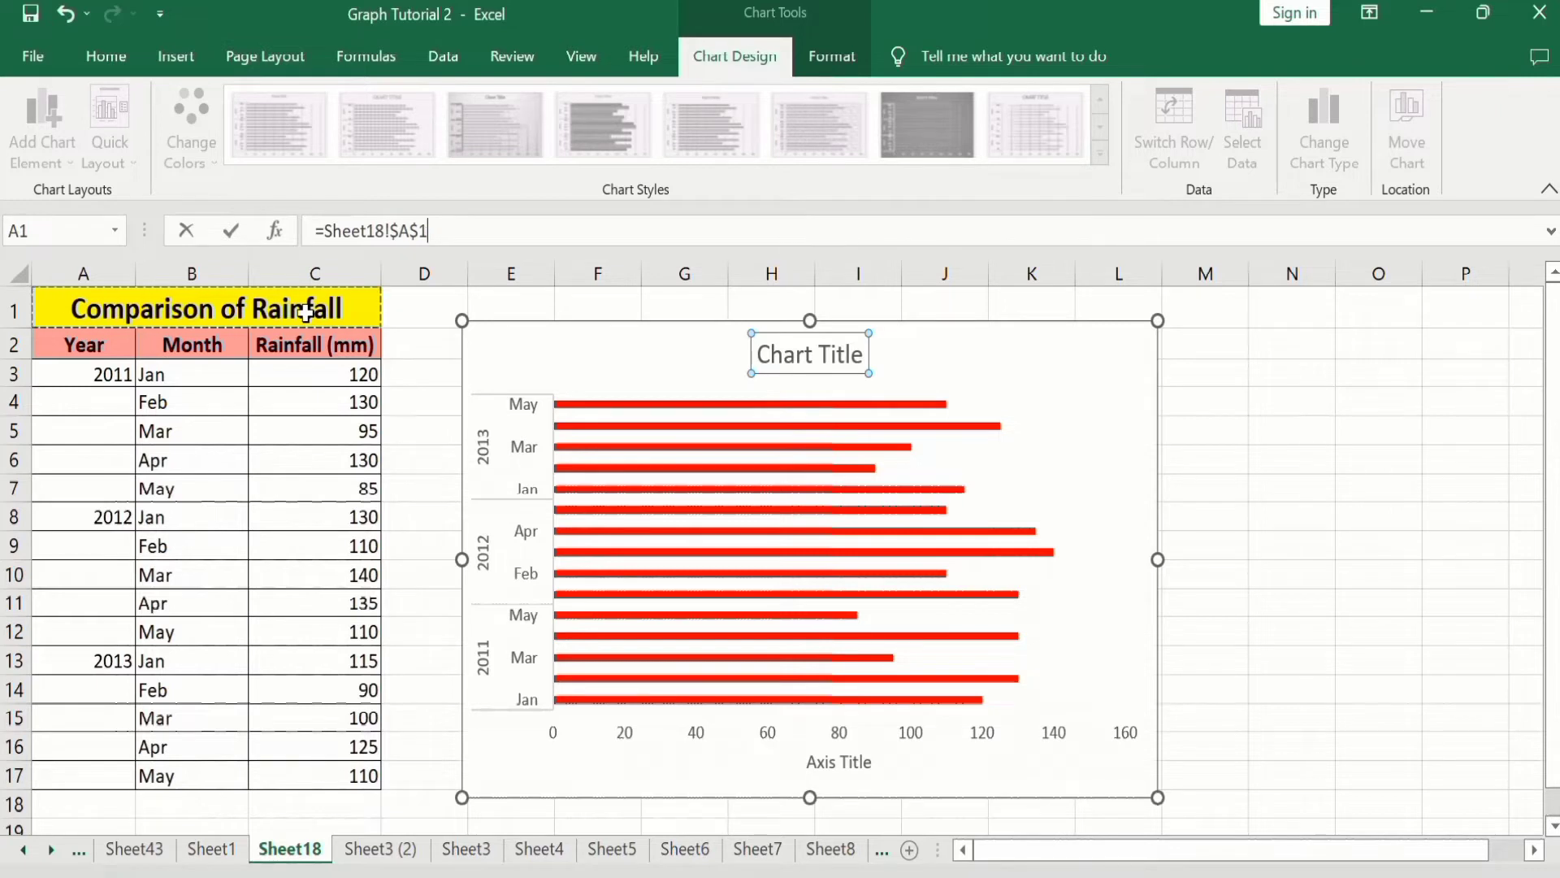
key(Return)
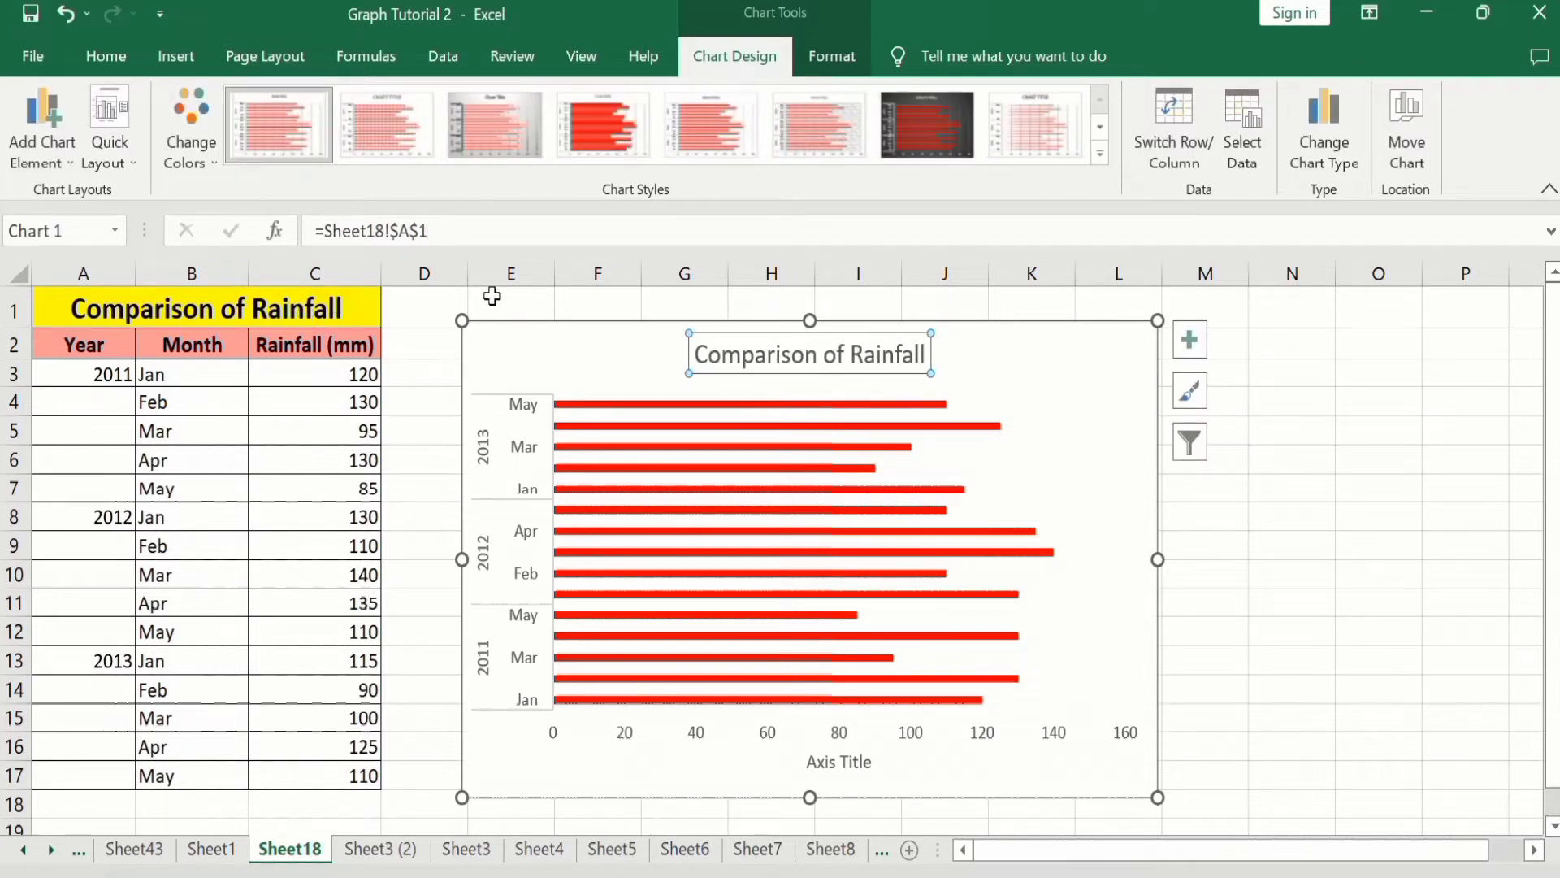
- Format the chart title with the automatic black font color, bold, at size 20
click(106, 57)
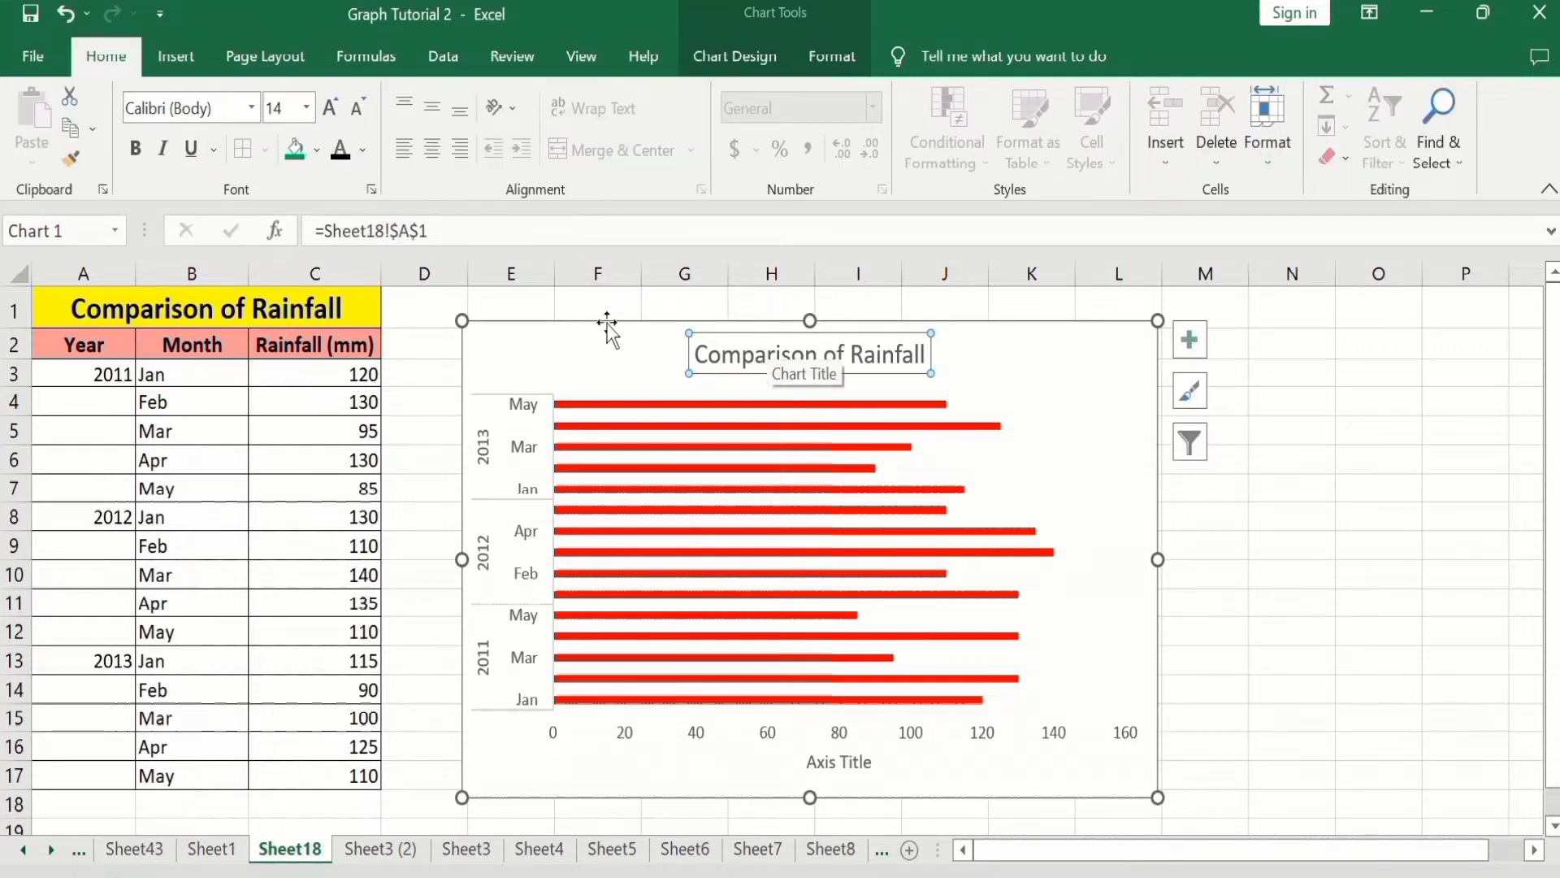
click(369, 156)
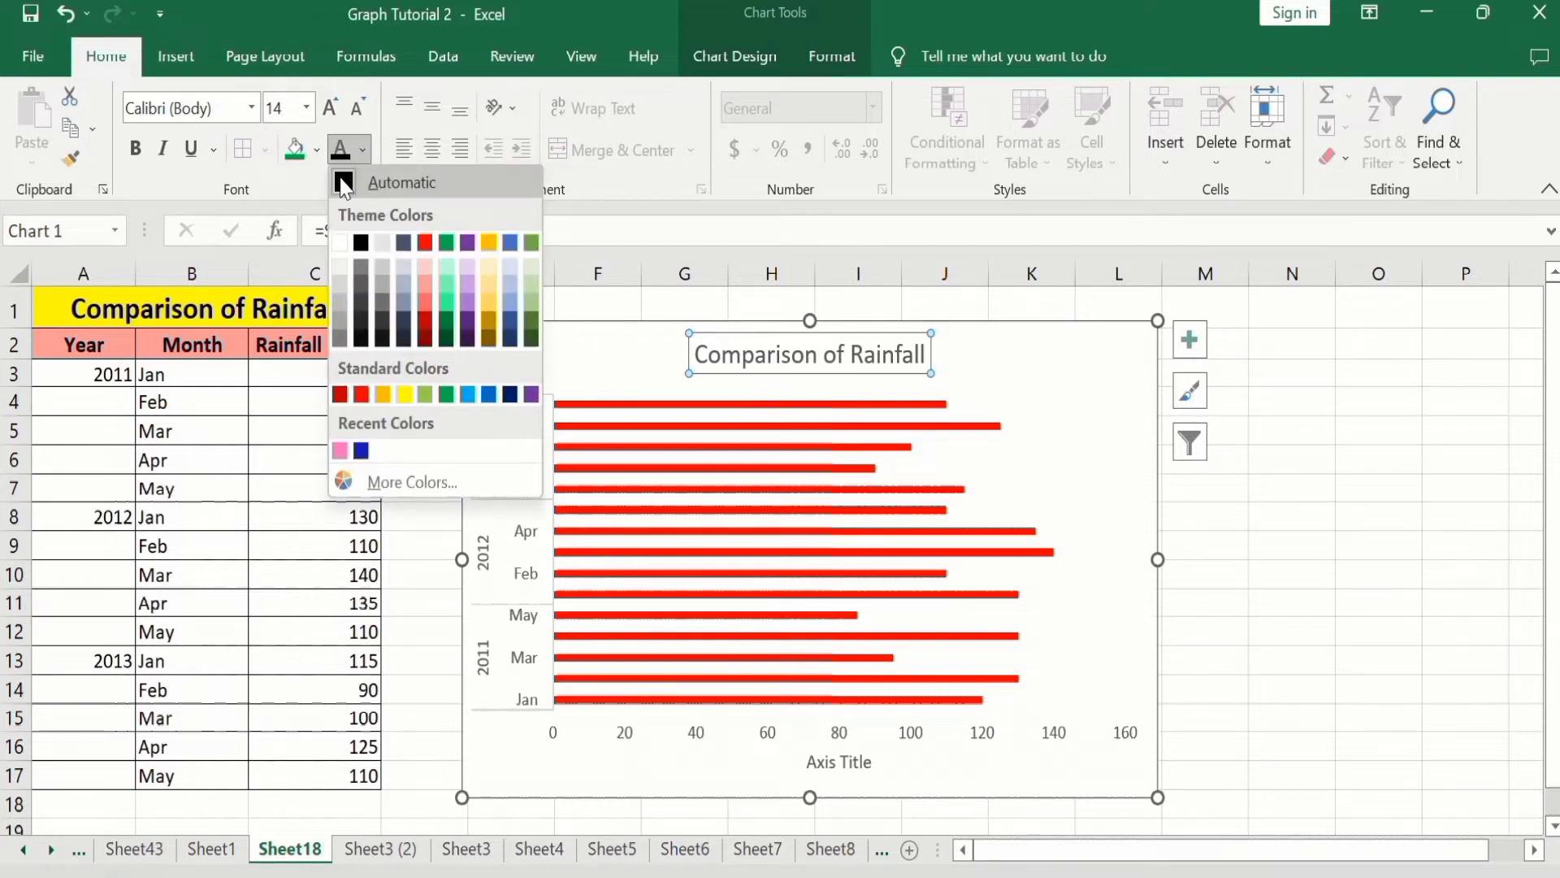
click(346, 184)
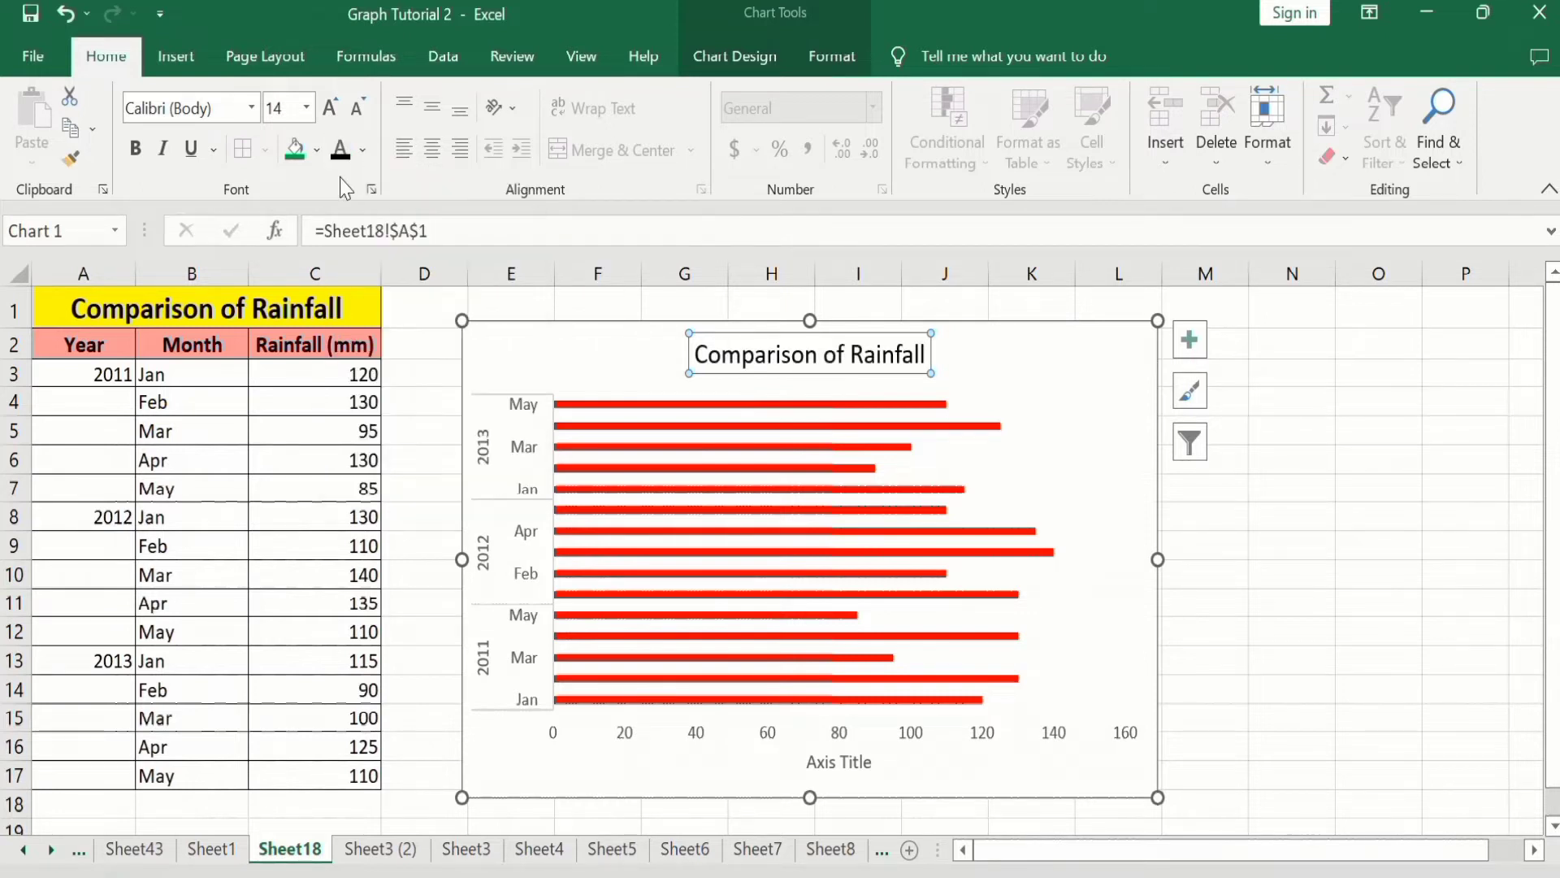
click(134, 150)
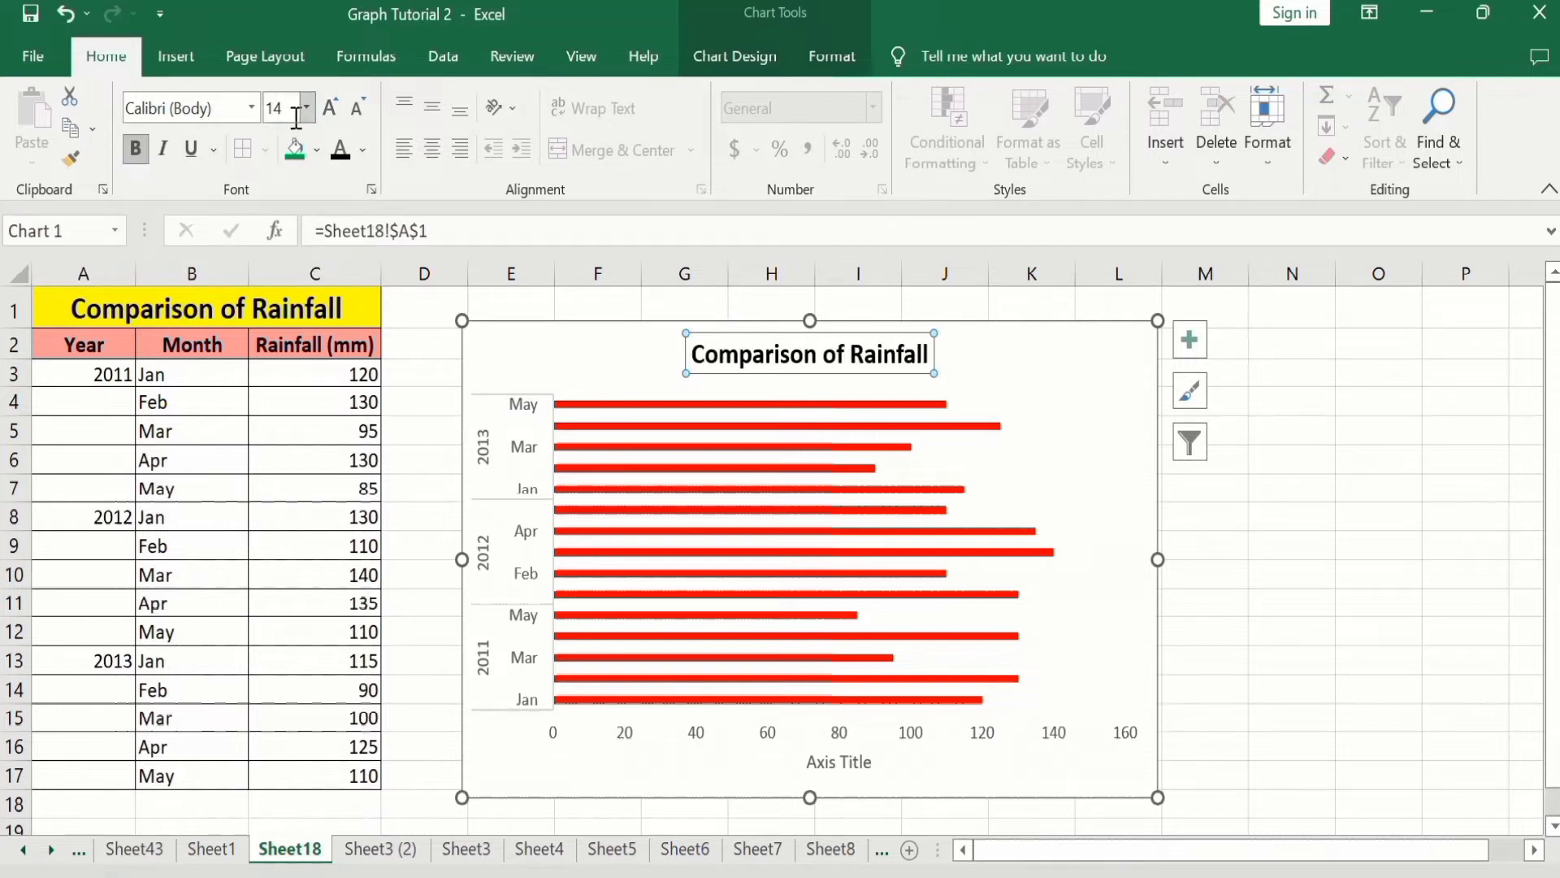
click(308, 109)
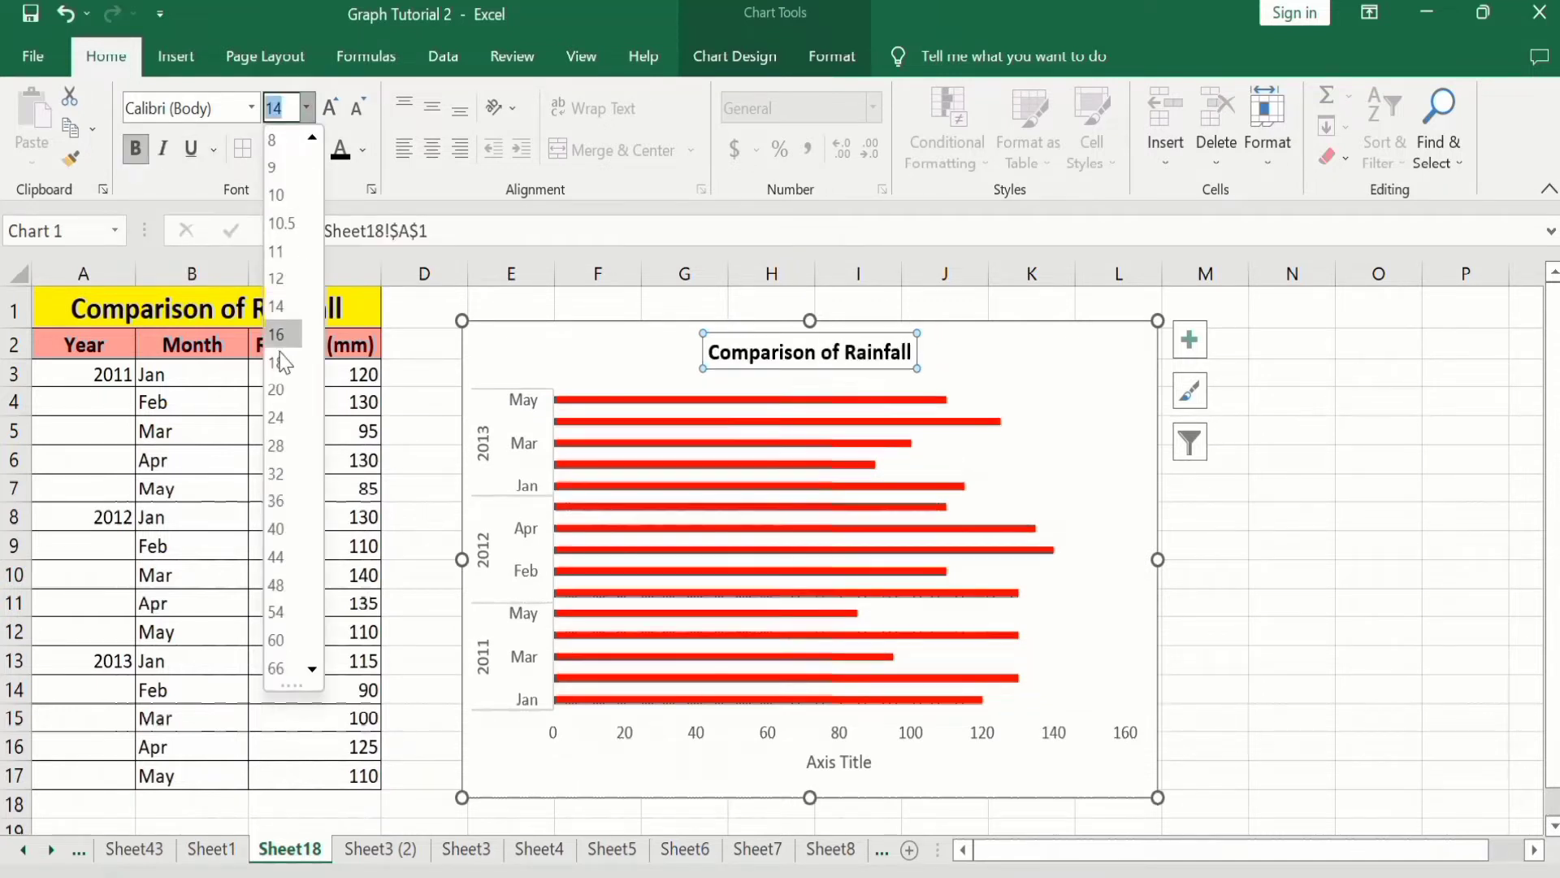
click(282, 390)
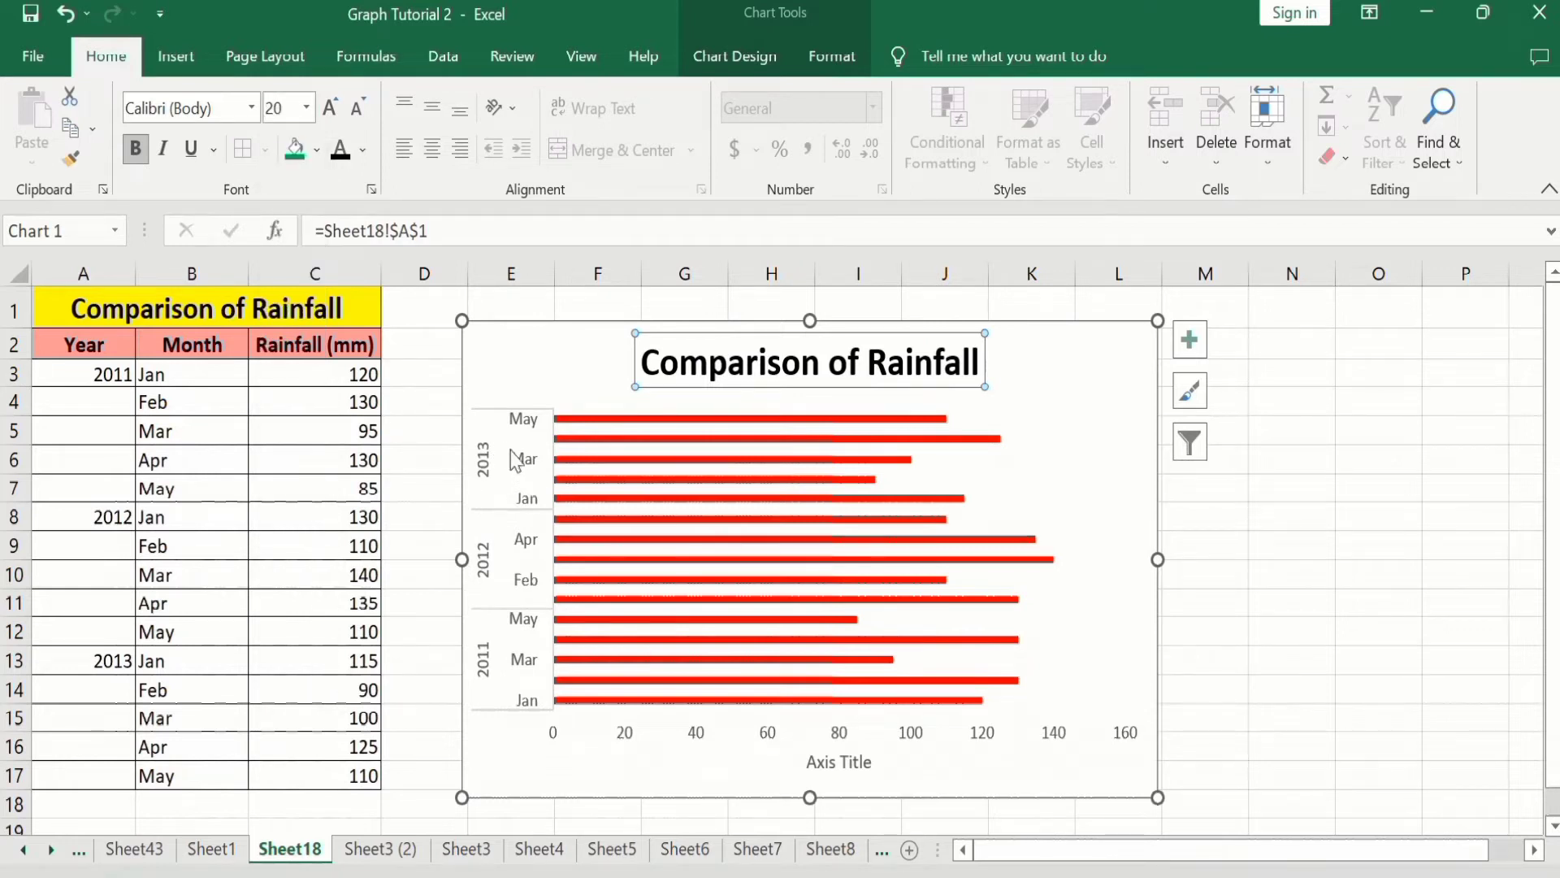
- Format the vertical axis's year and month labels as black, bold text at size 12
click(524, 425)
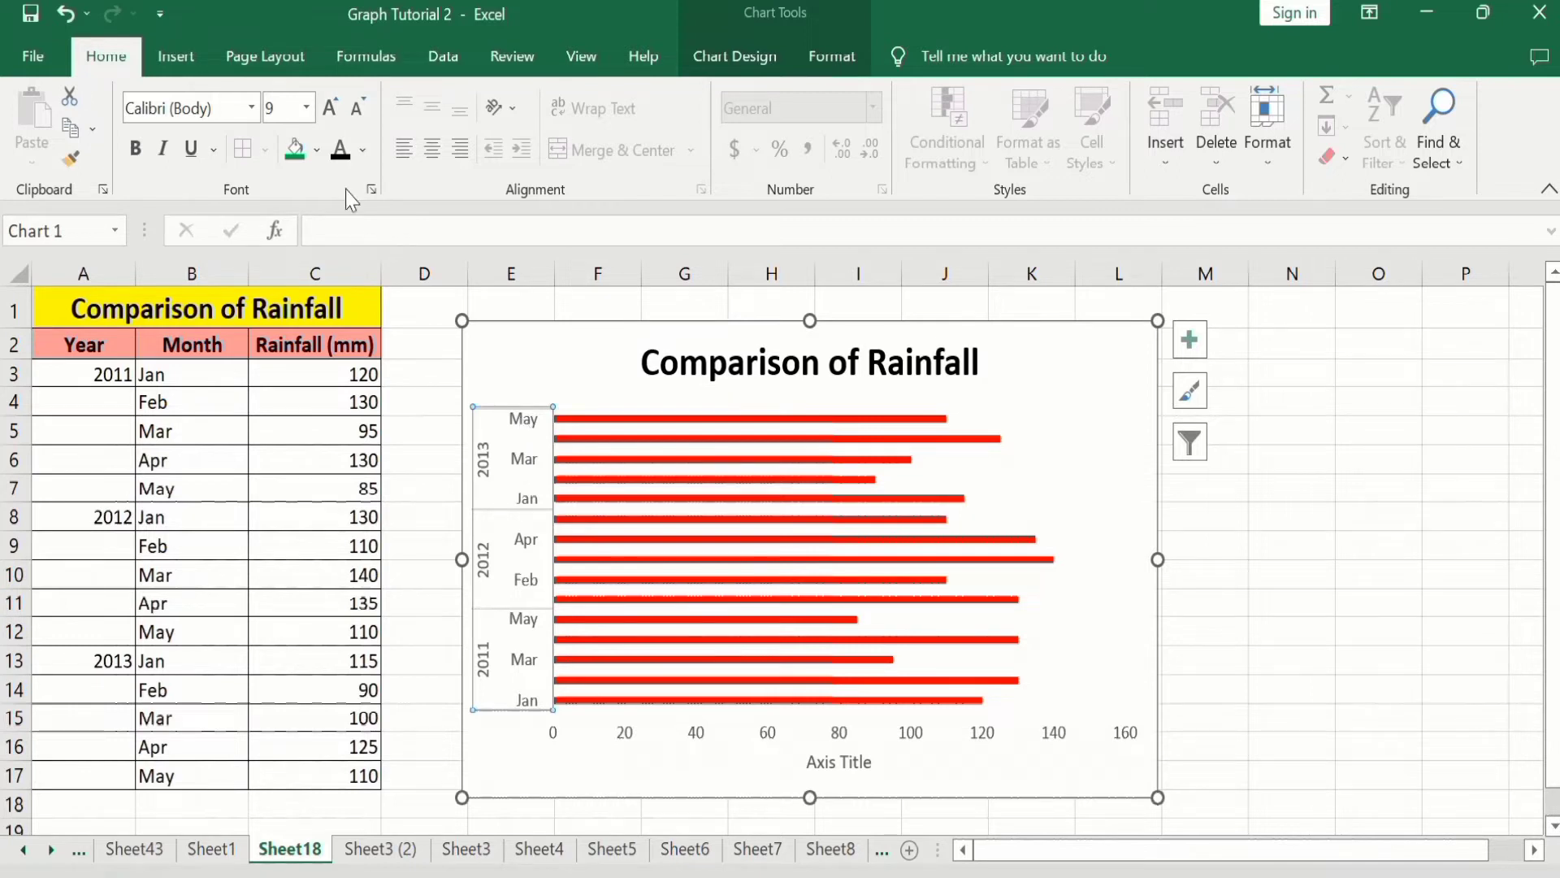
click(364, 151)
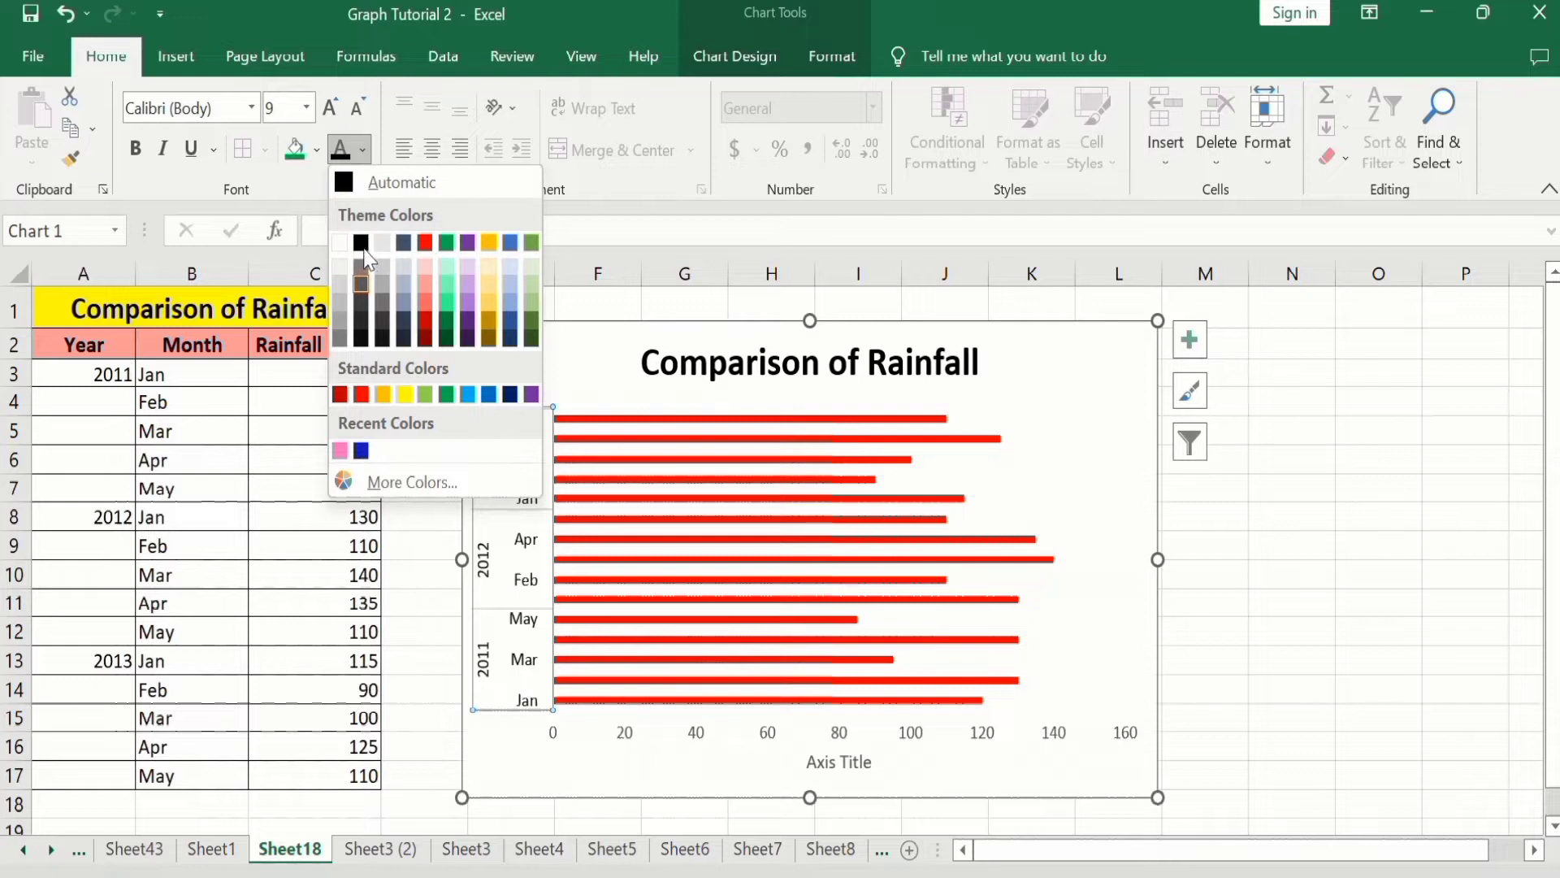
click(362, 245)
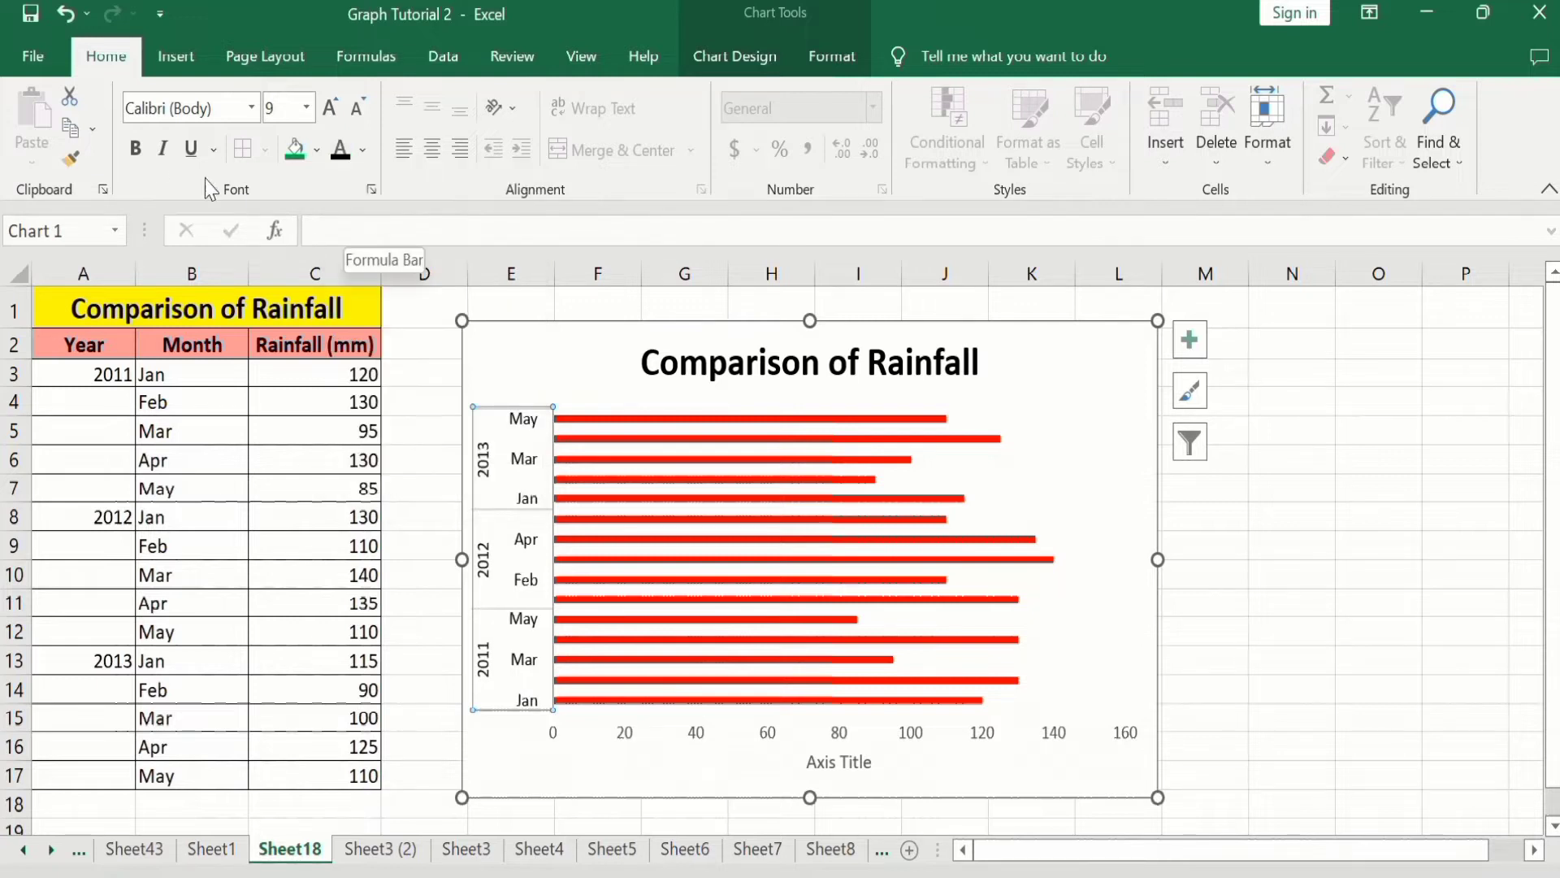
click(134, 150)
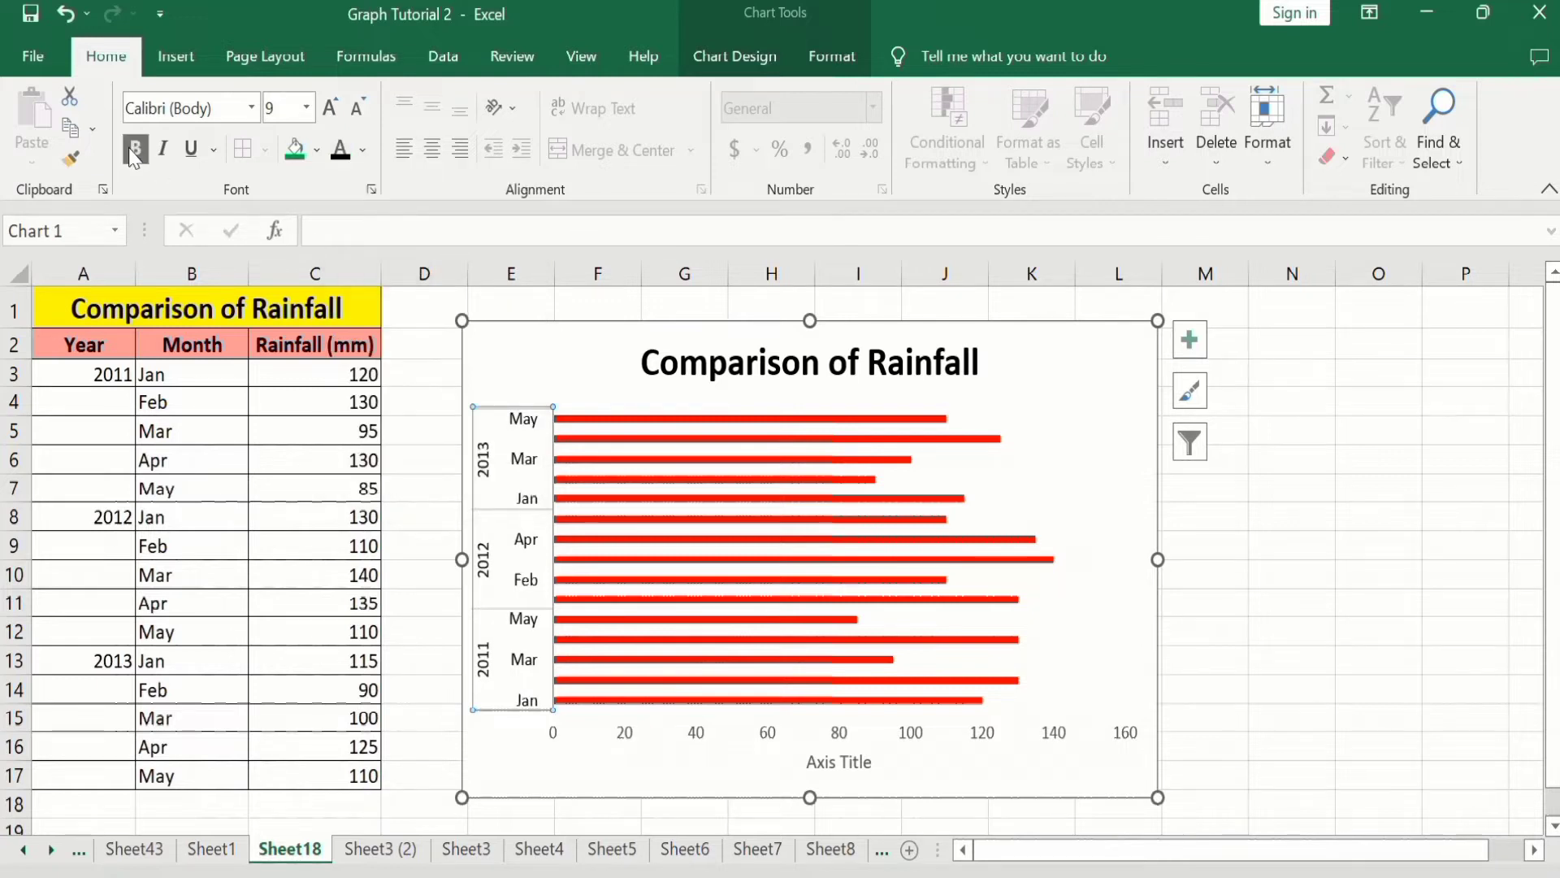
click(306, 108)
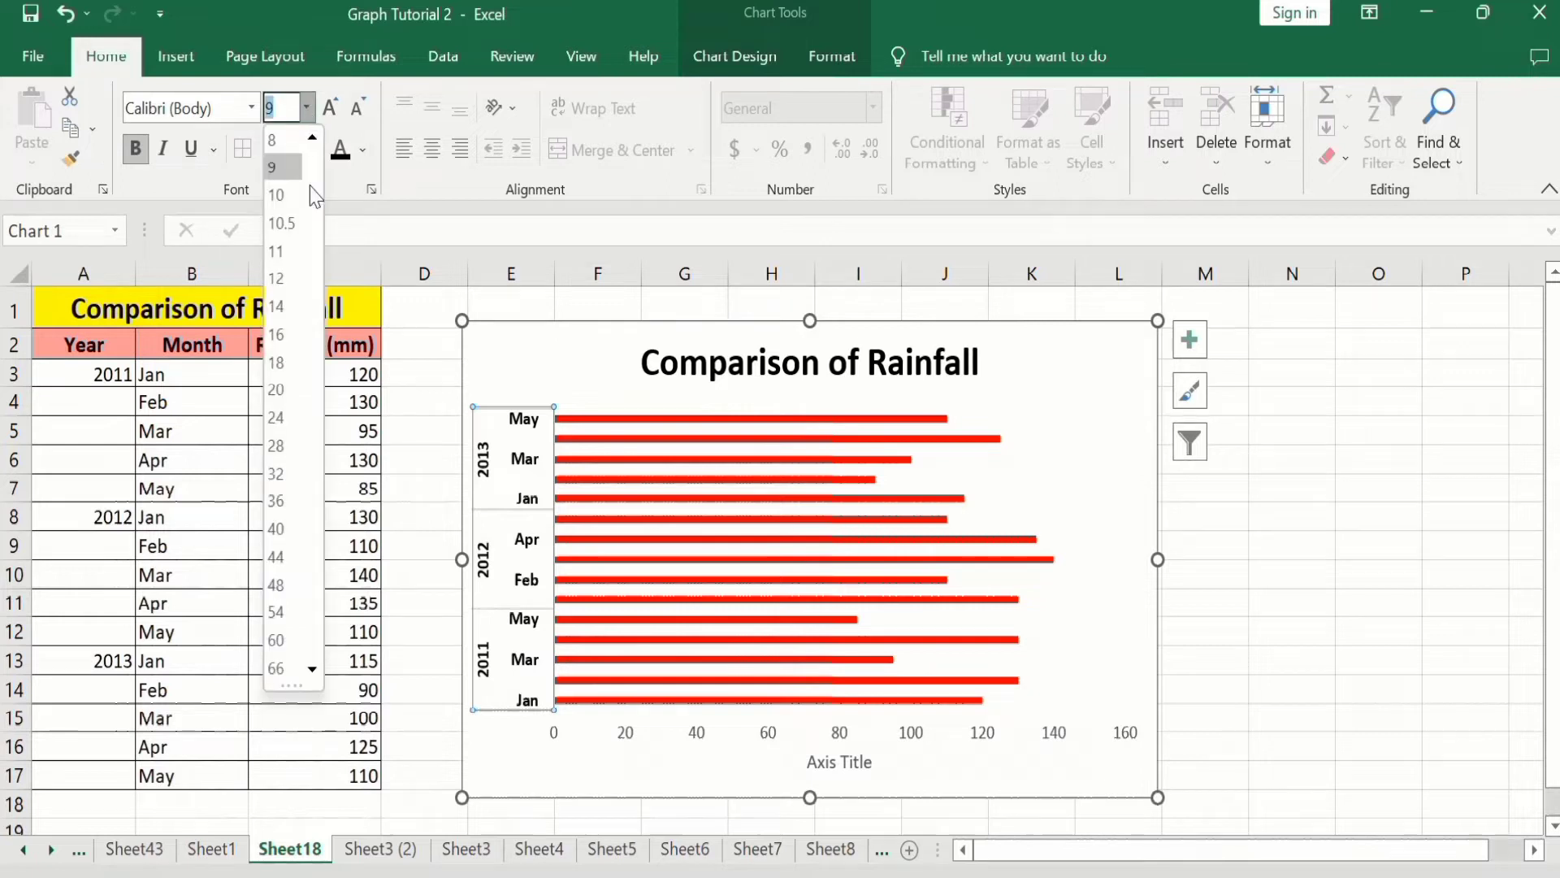
click(291, 278)
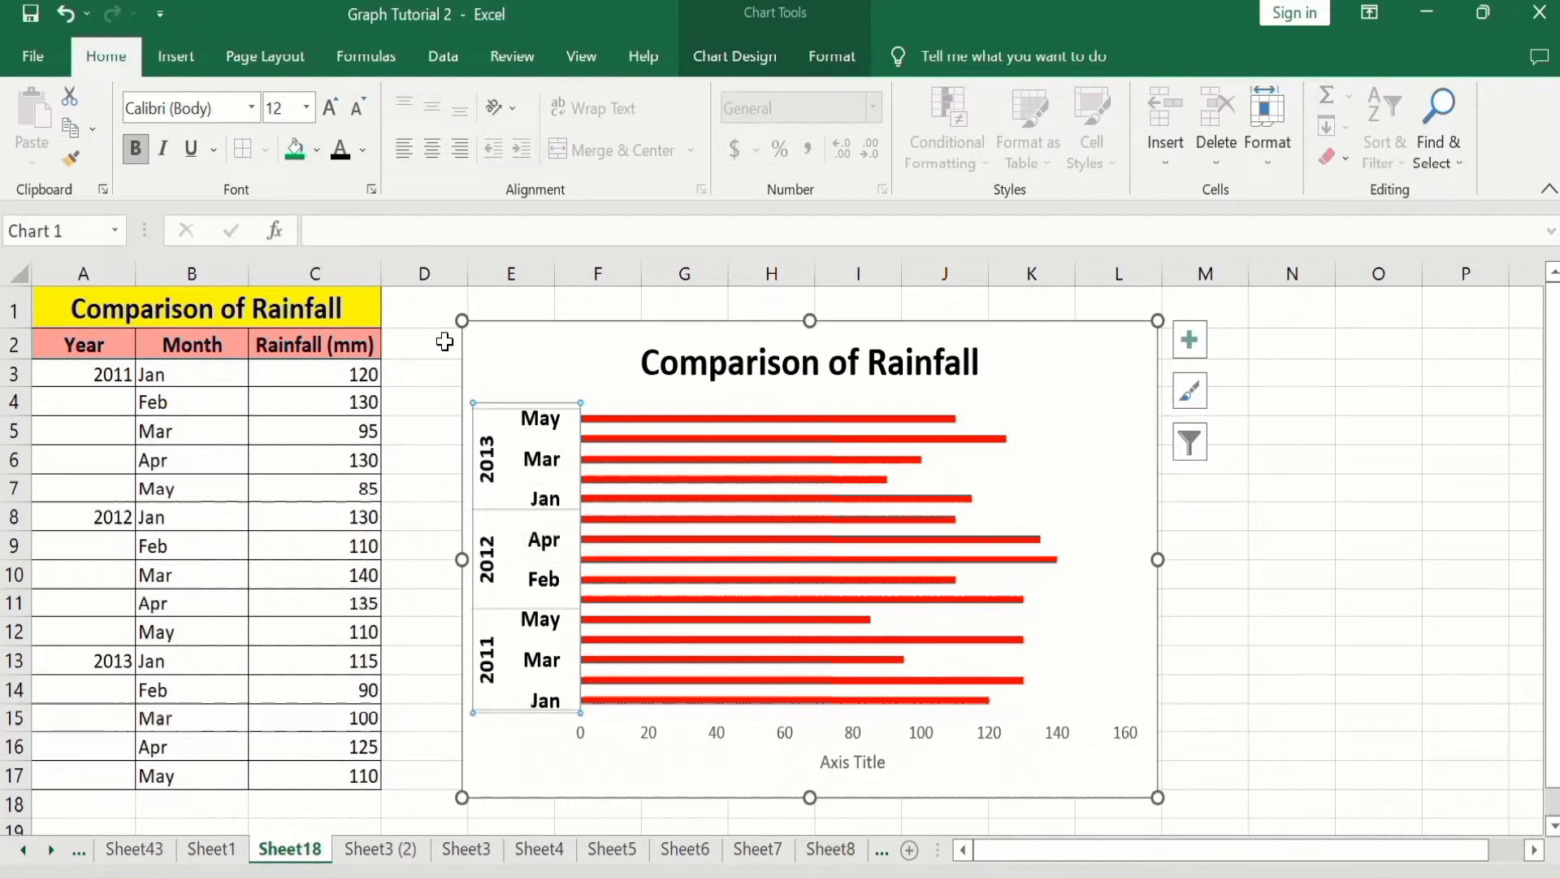
- Copy the vertical axis label formatting to the horizontal axis labels and the horizontal axis title with Format Painter
click(71, 154)
click(646, 732)
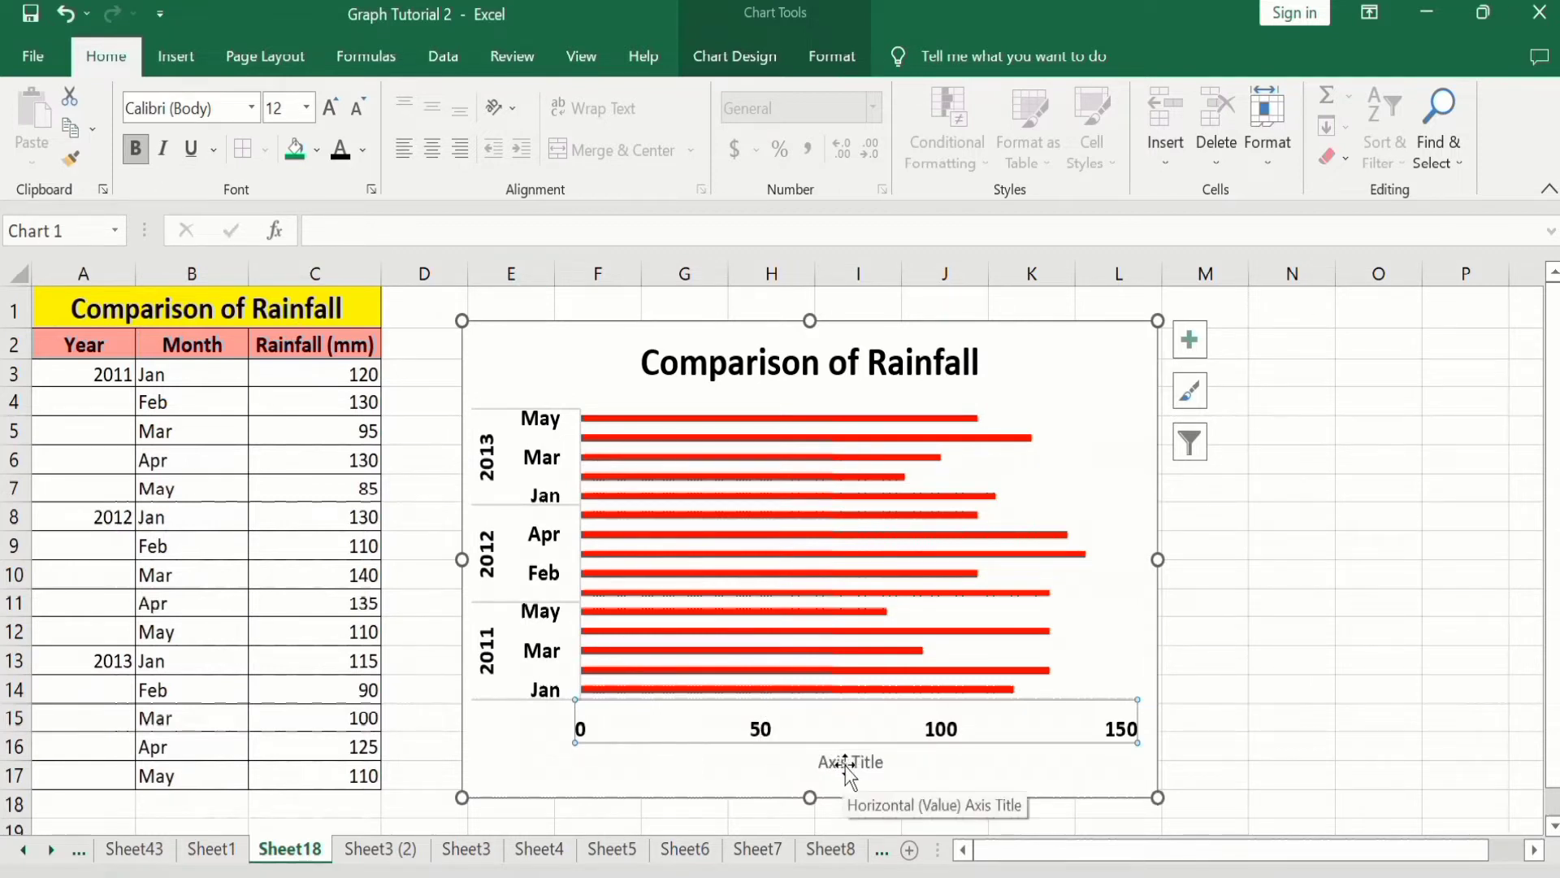
click(72, 160)
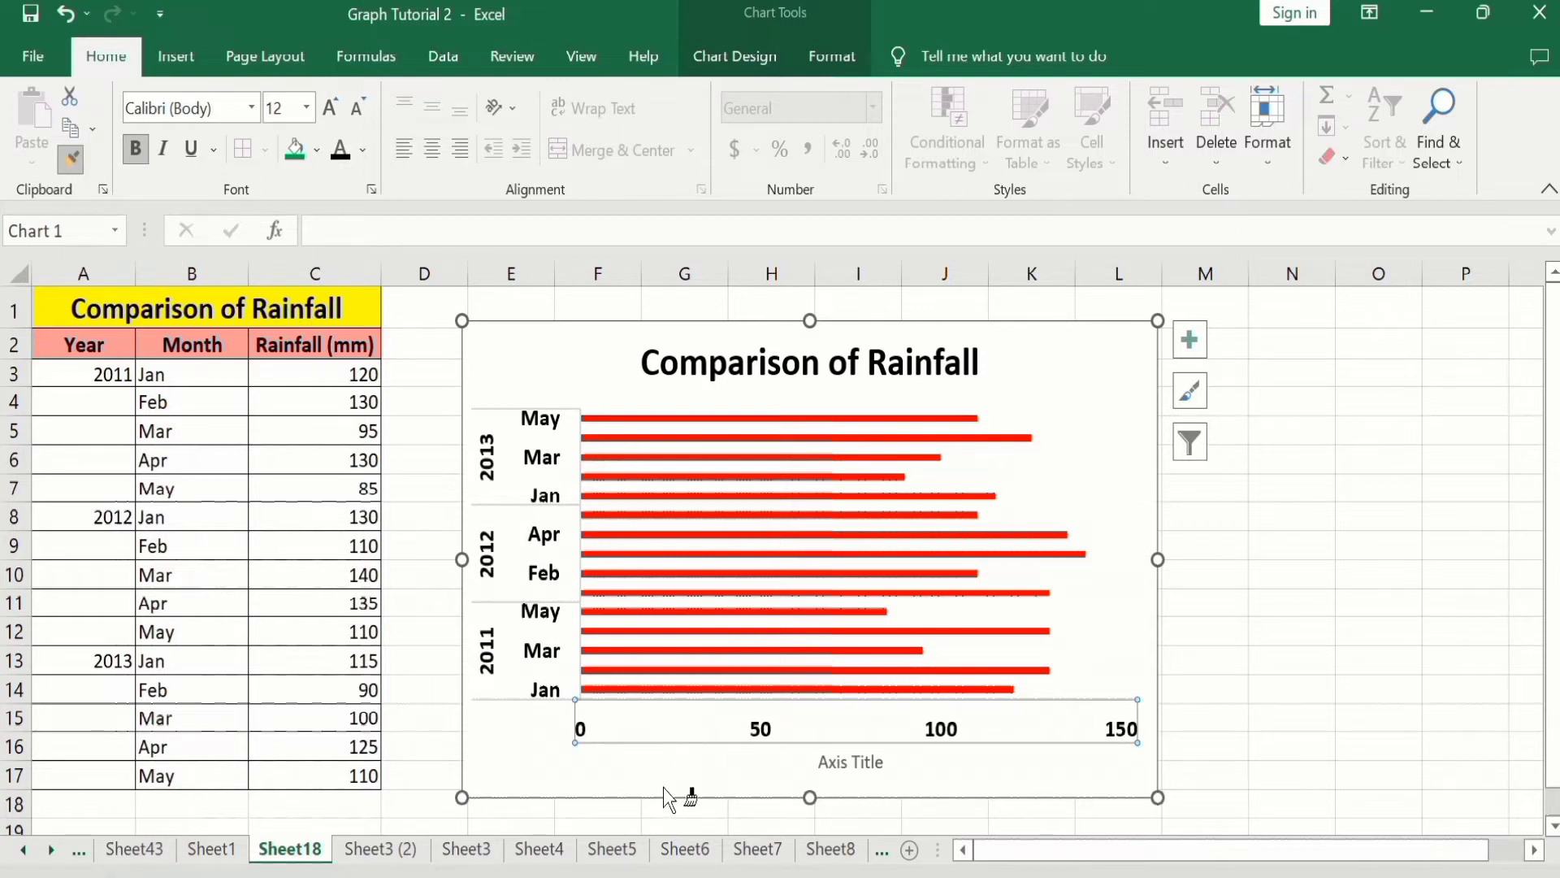
click(842, 756)
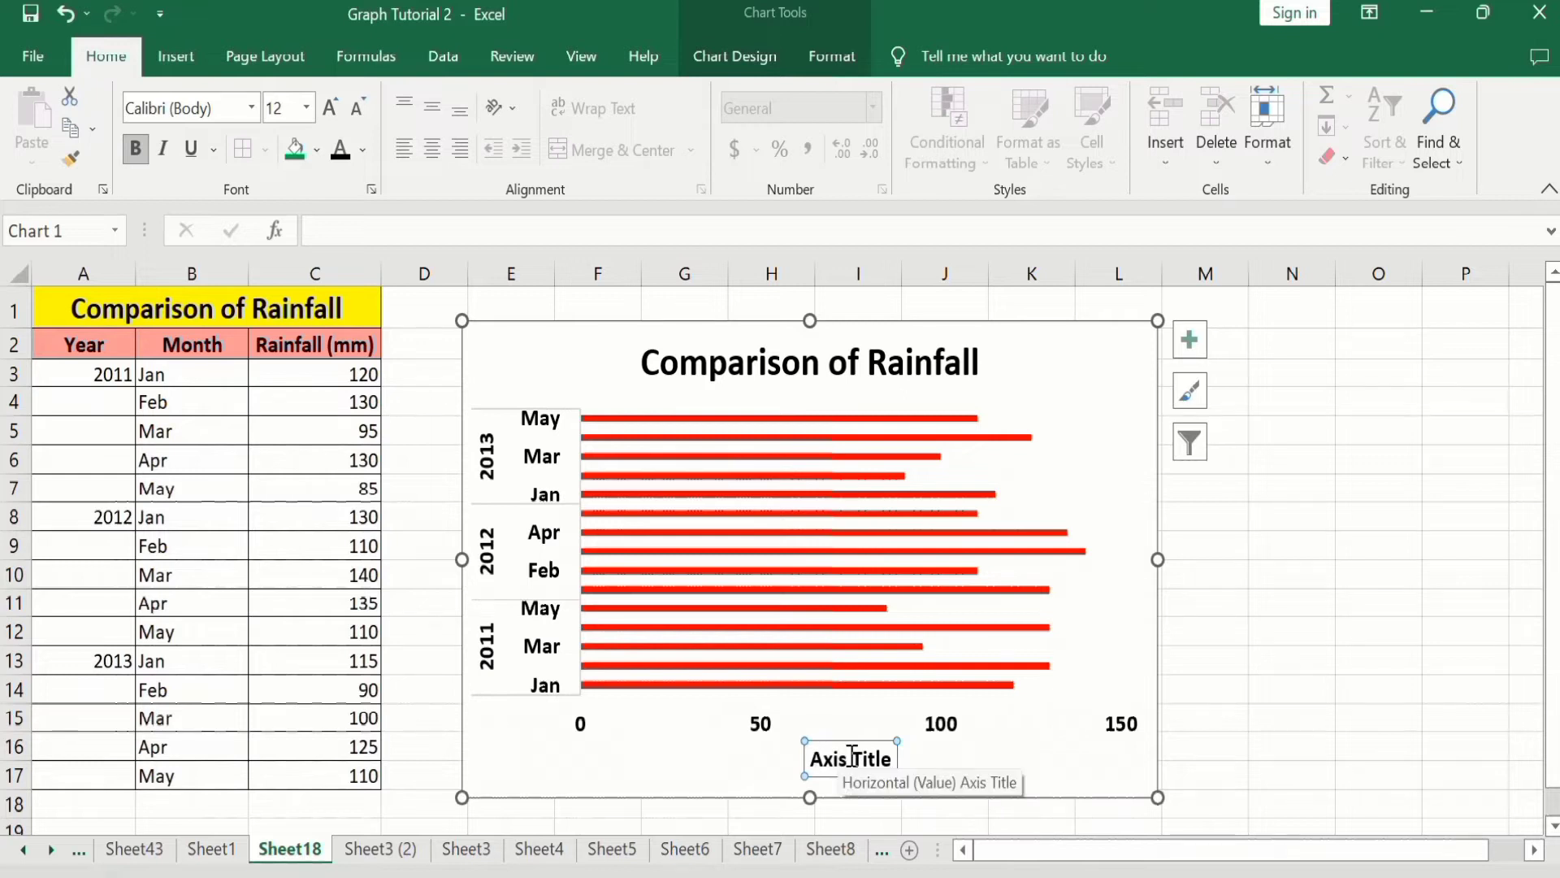
- Link the horizontal axis title to the rainfall column heading in cell C2 with the formula =Sheet18!$C$2
click(333, 232)
text(=)
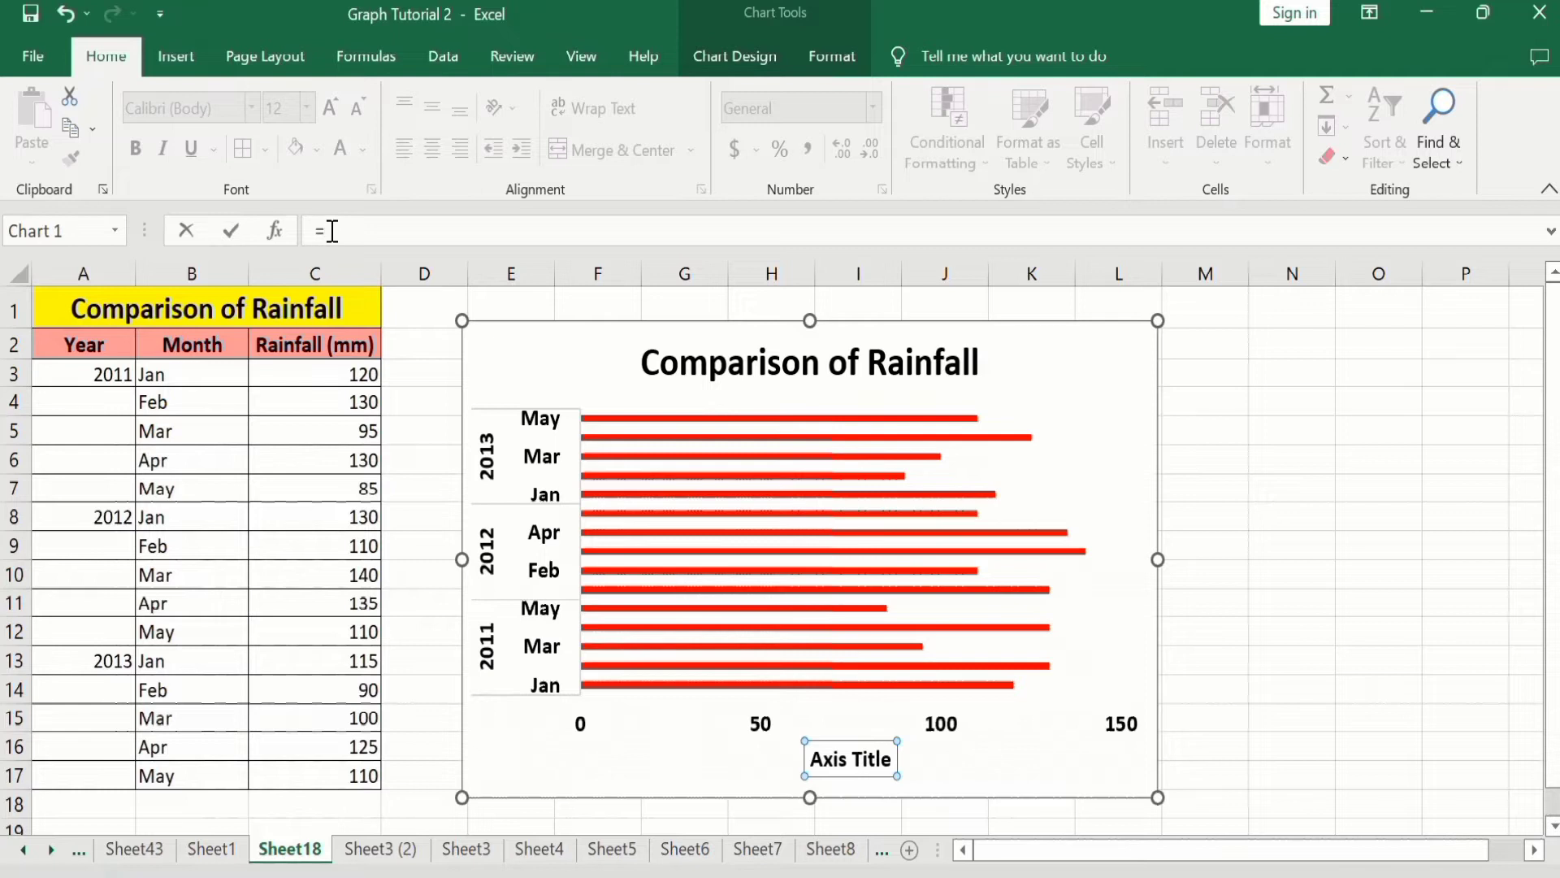
click(321, 342)
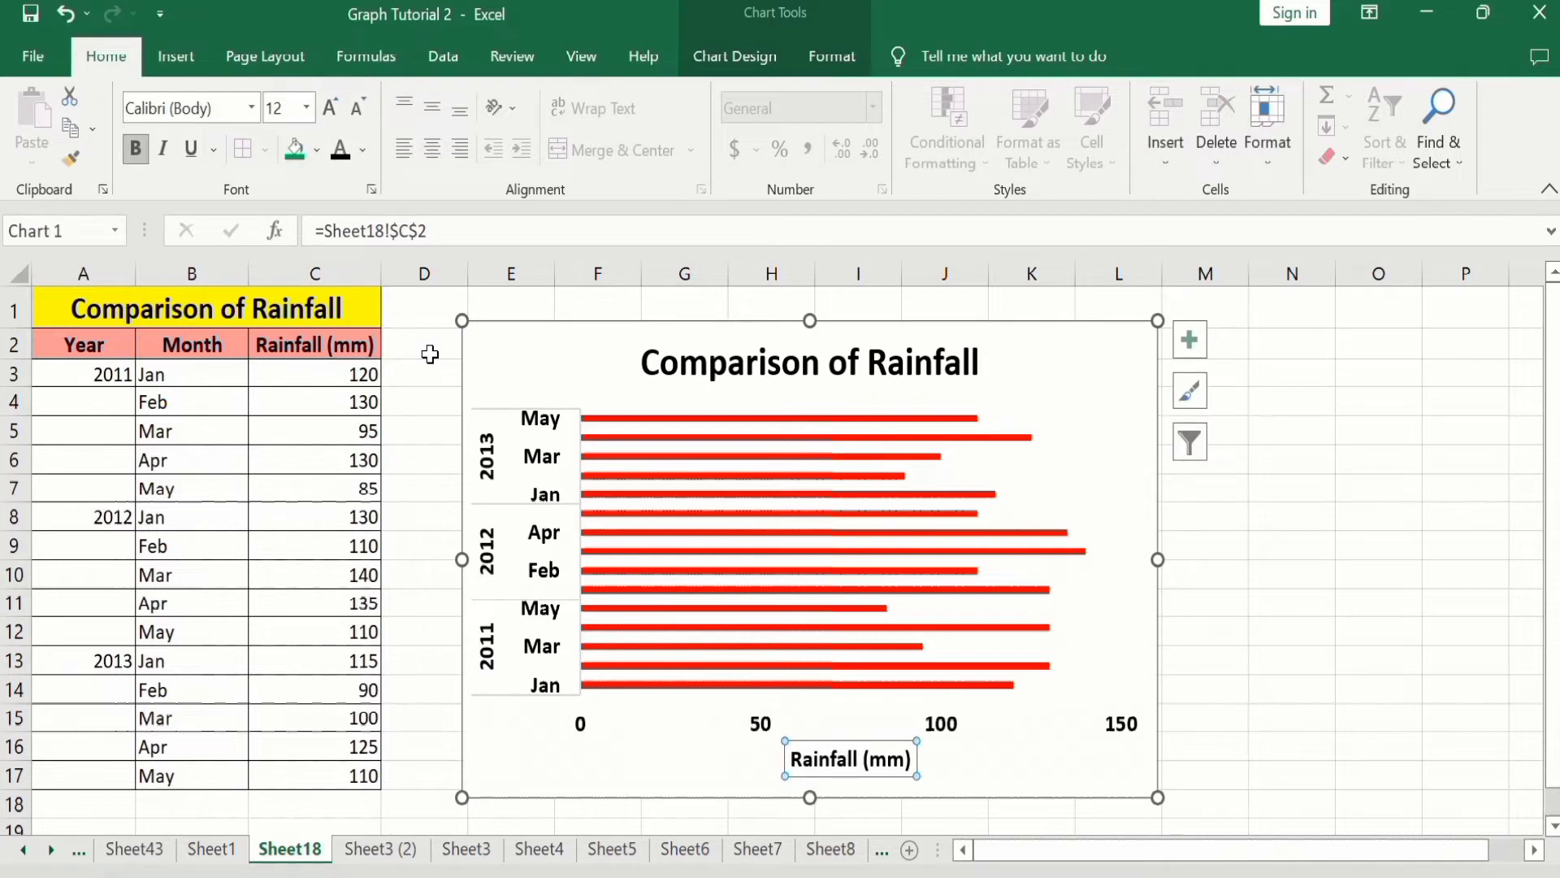
- Format the vertical axis line as a solid black line 1.5 pt wide
click(542, 428)
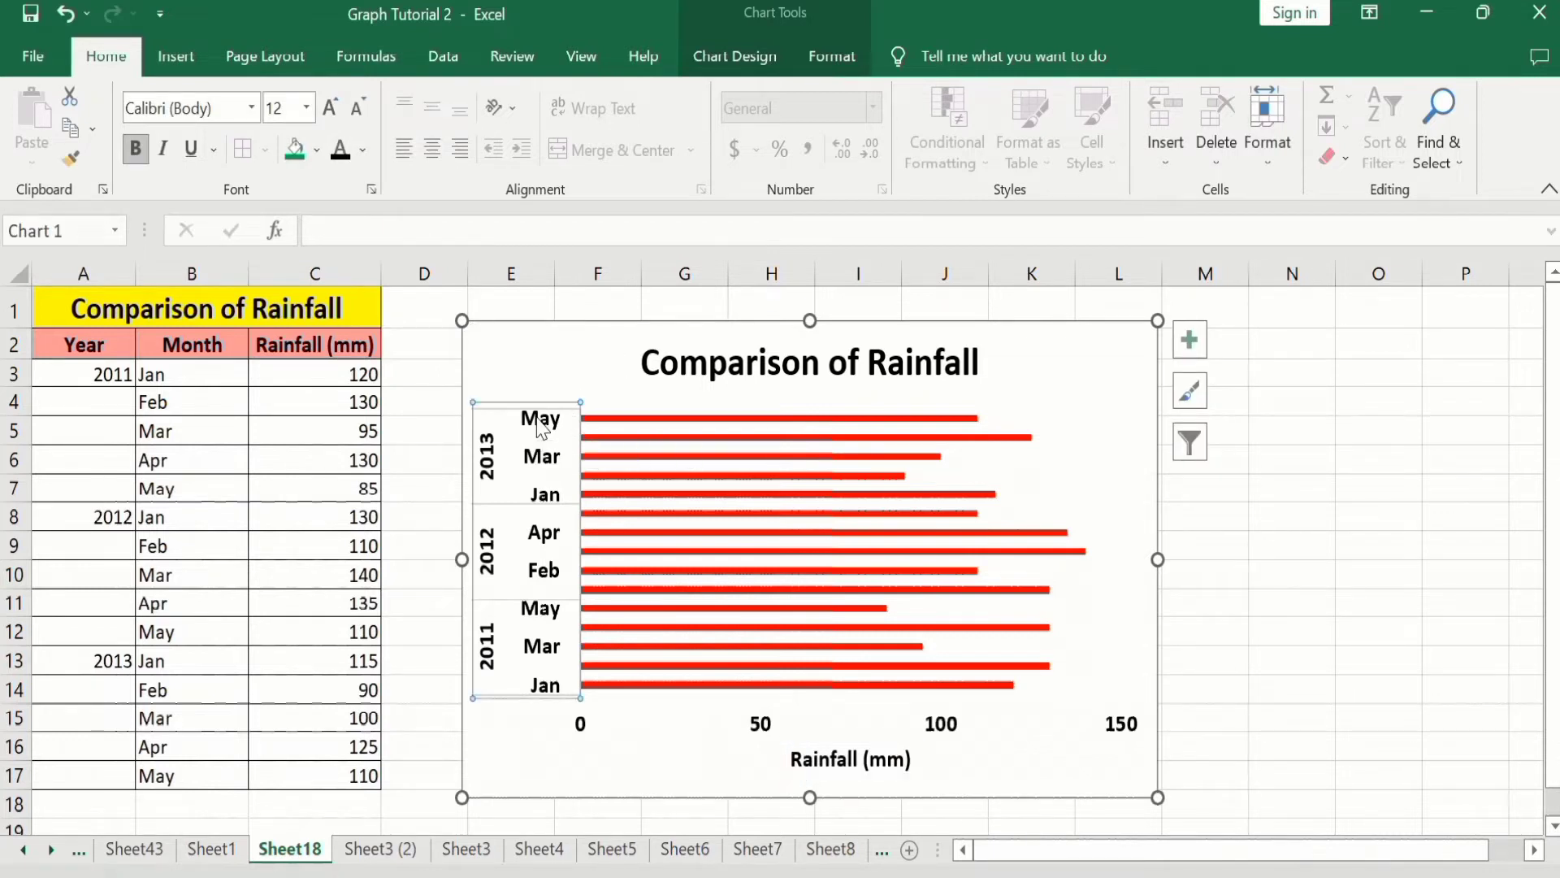
right_click(542, 428)
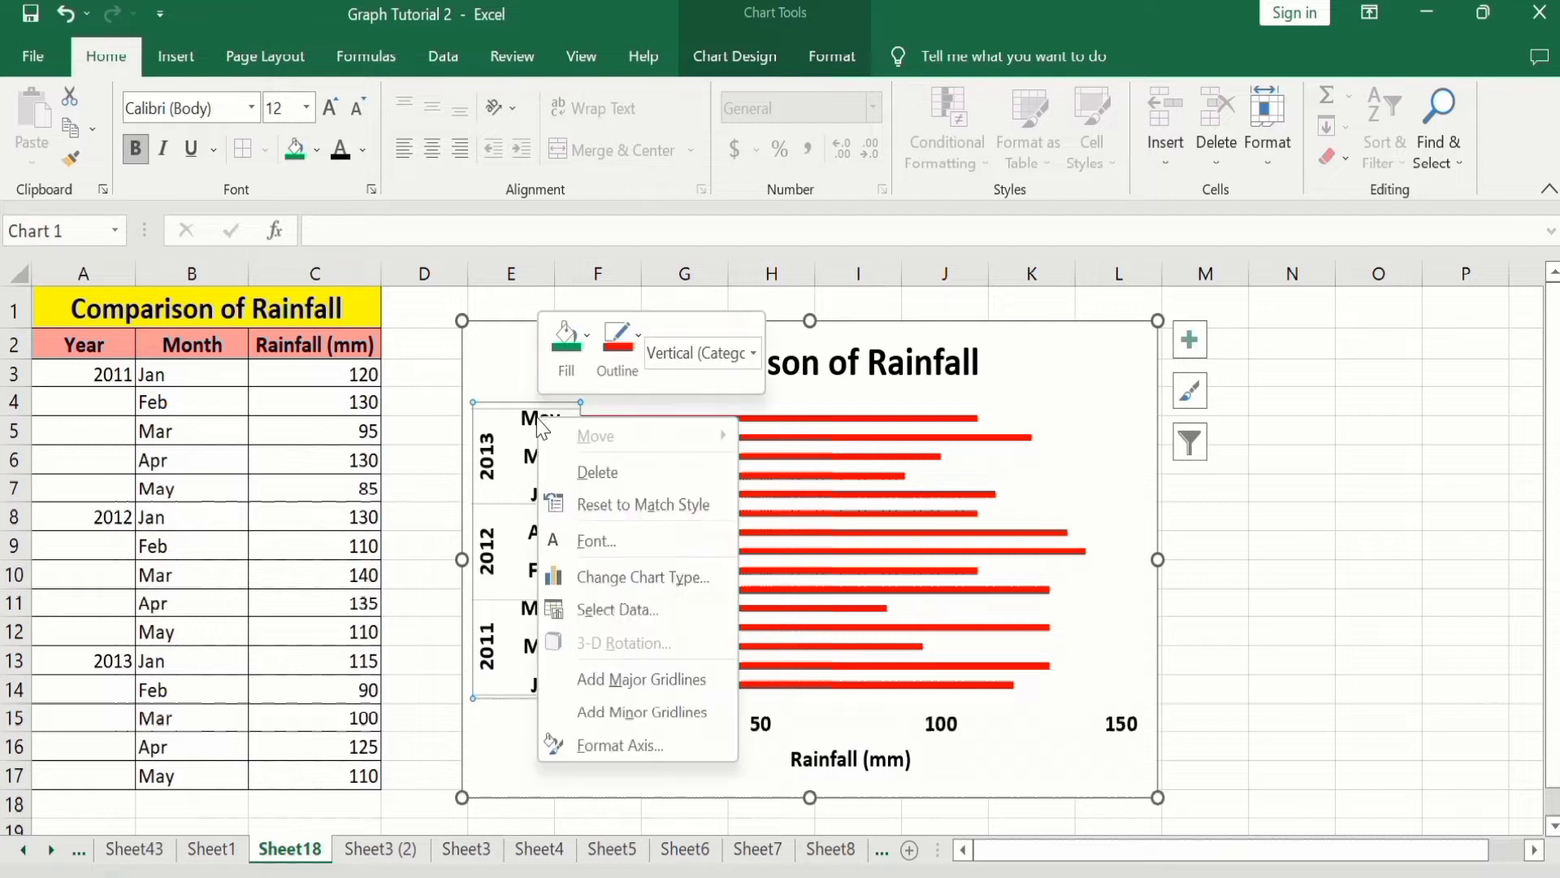
click(619, 745)
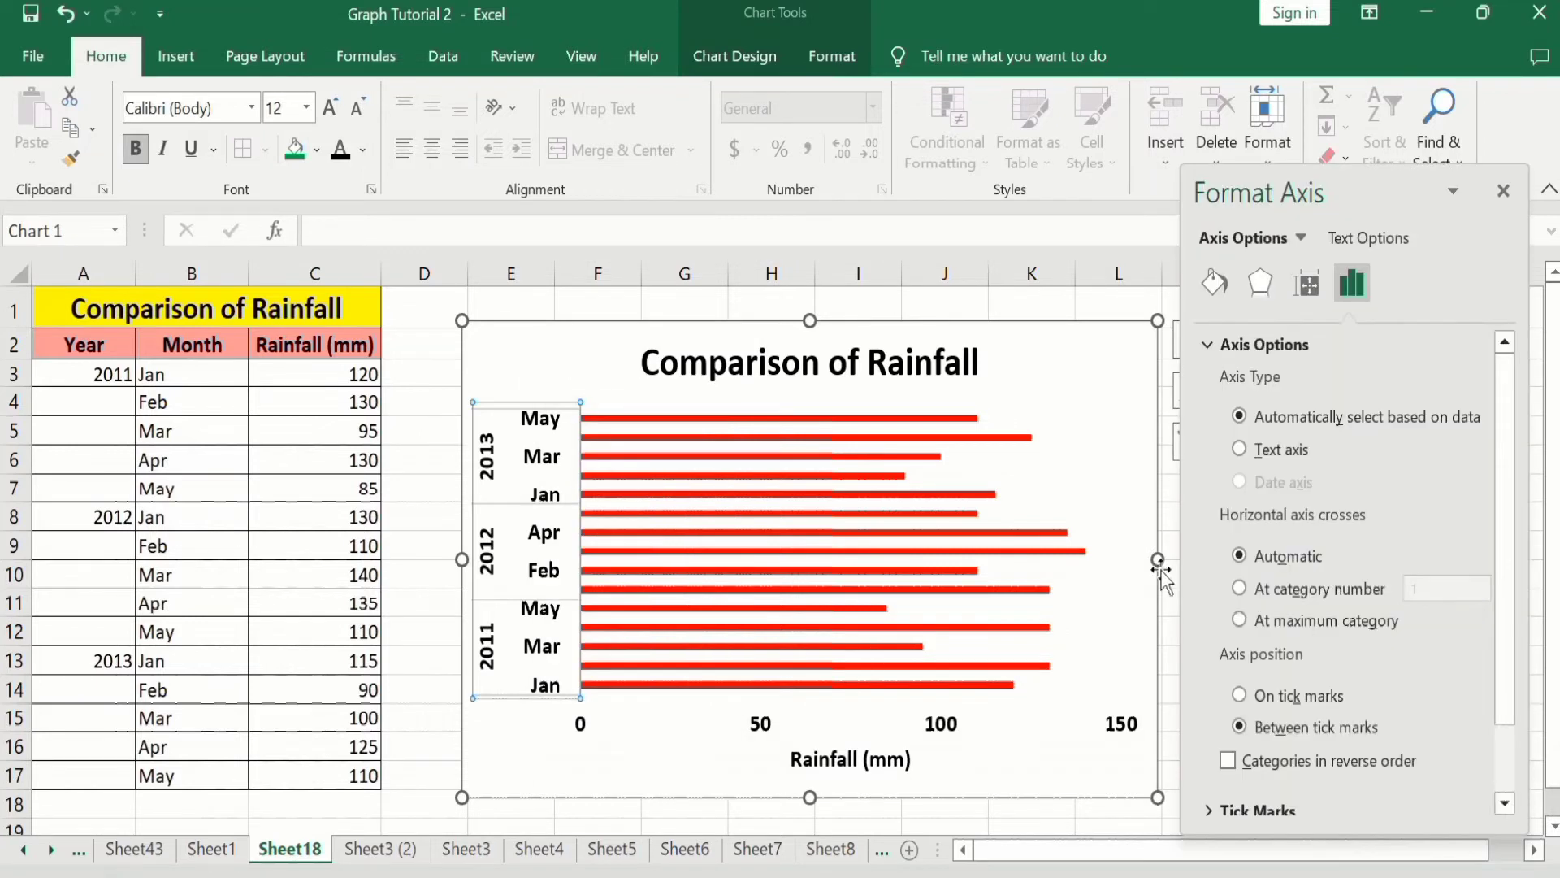
click(1214, 282)
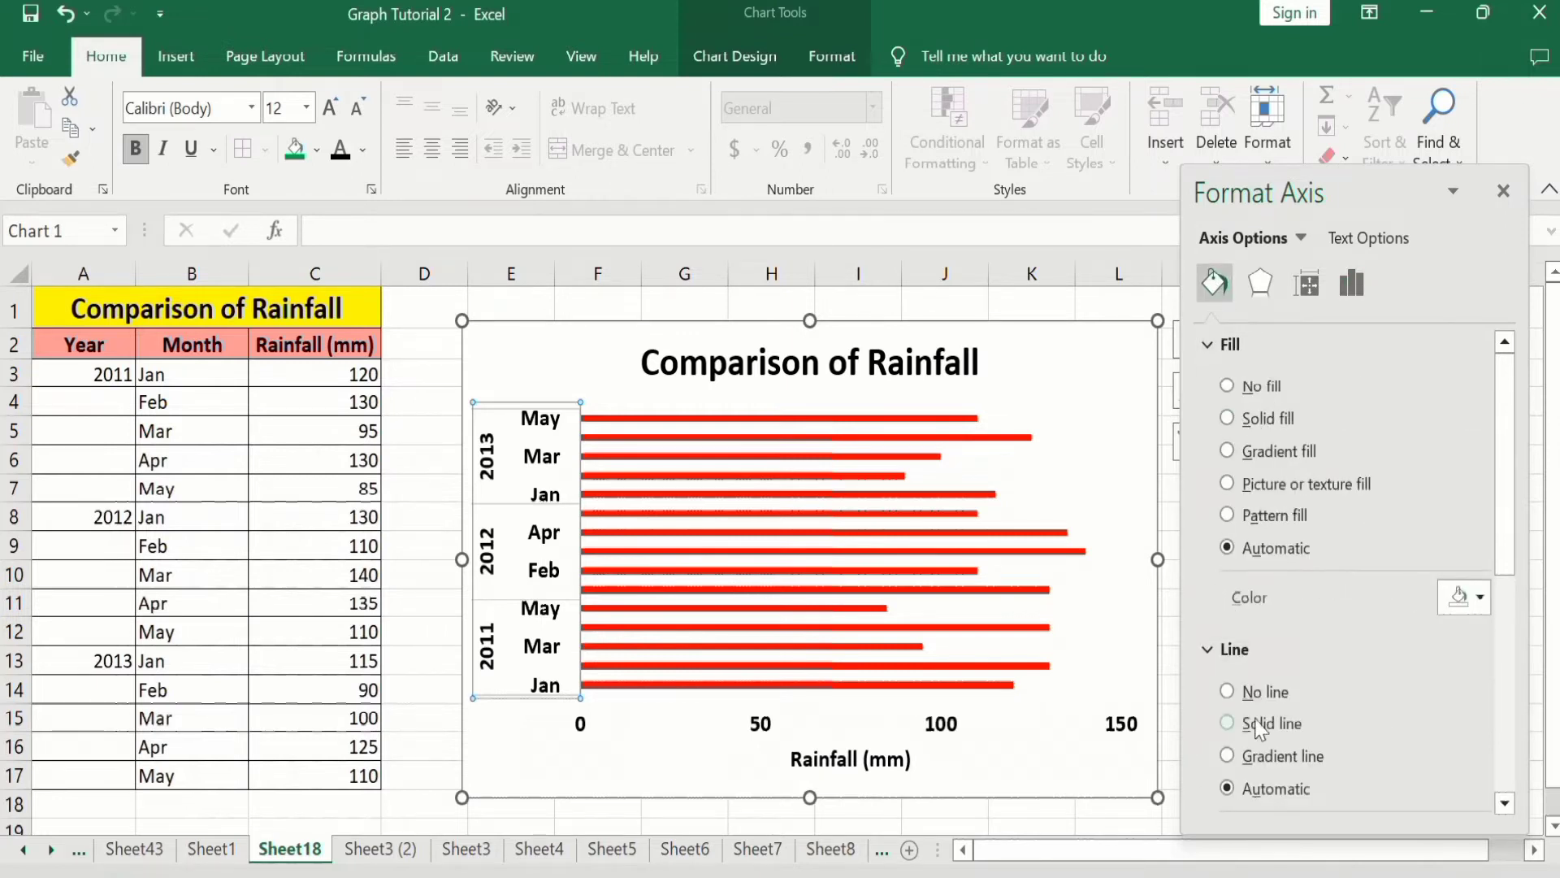
click(1228, 722)
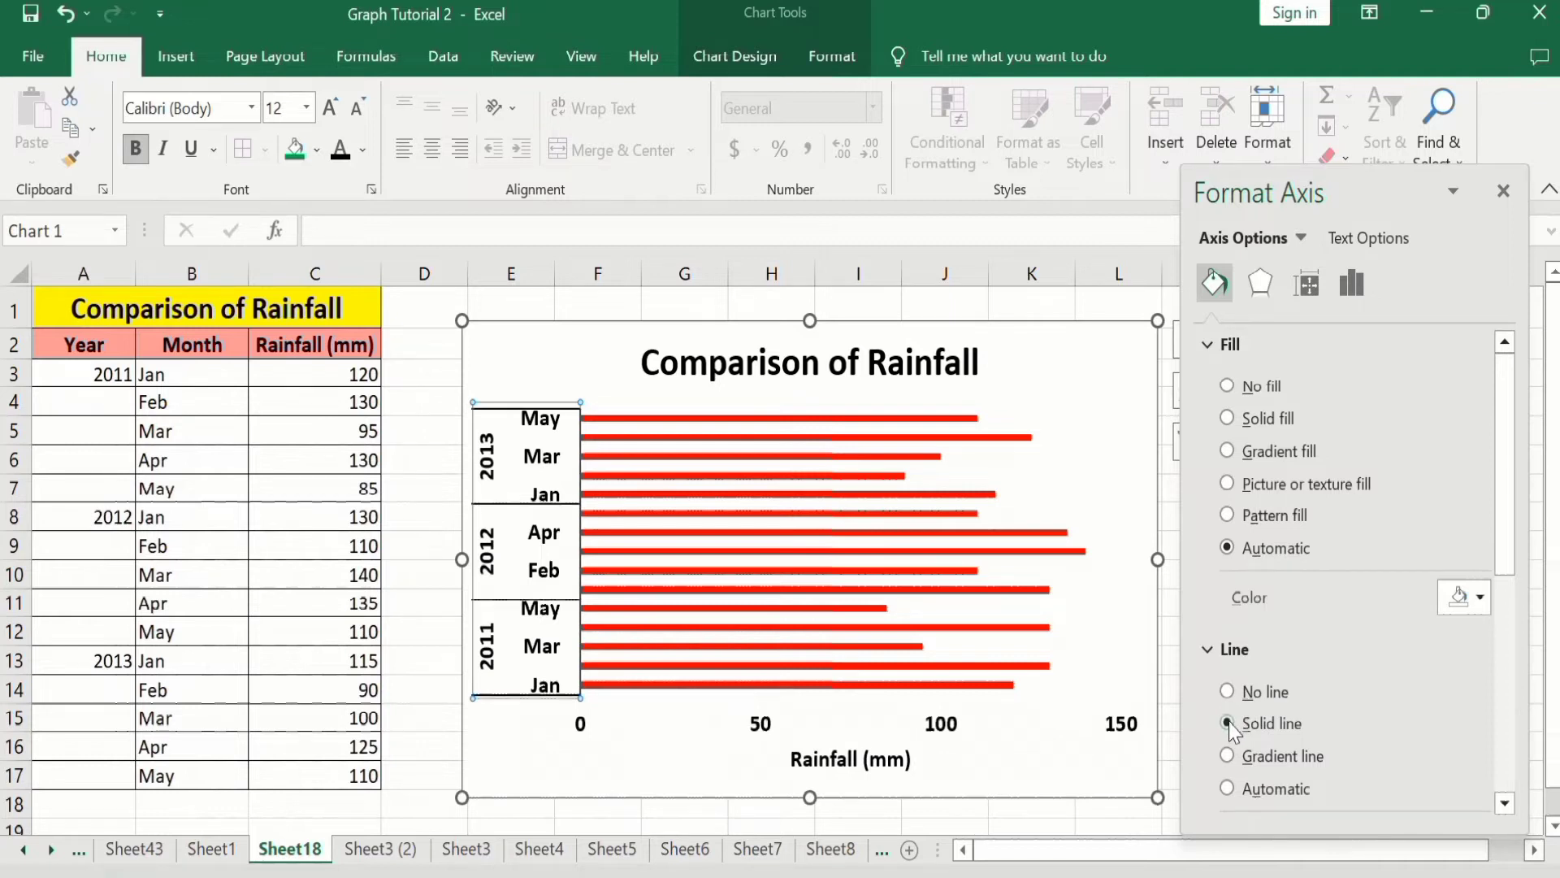
drag(1500, 452, 1514, 578)
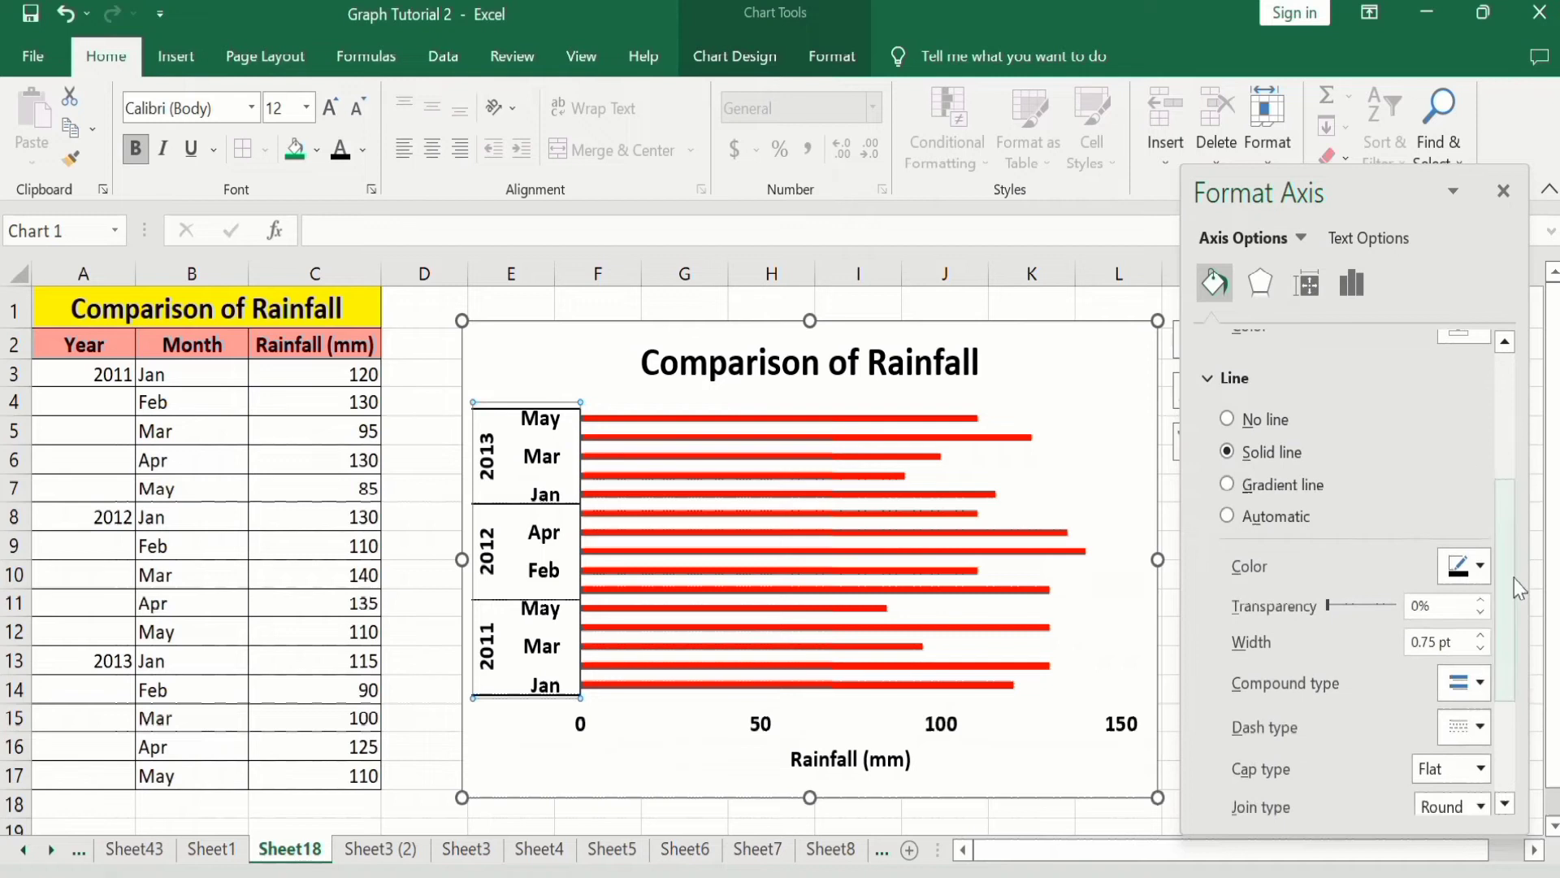
click(1485, 571)
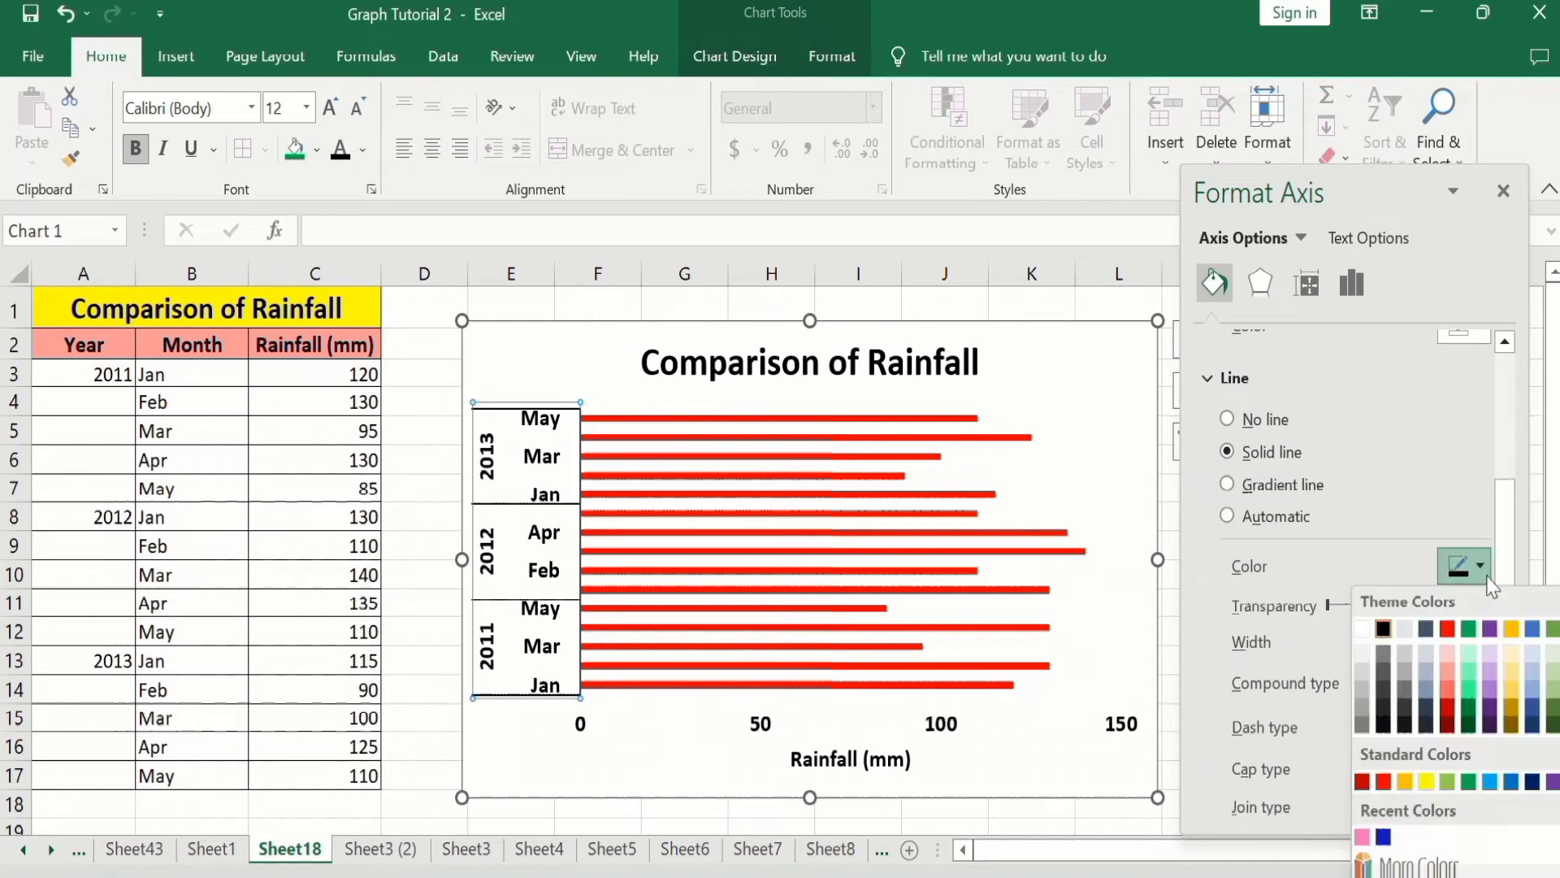
click(1383, 630)
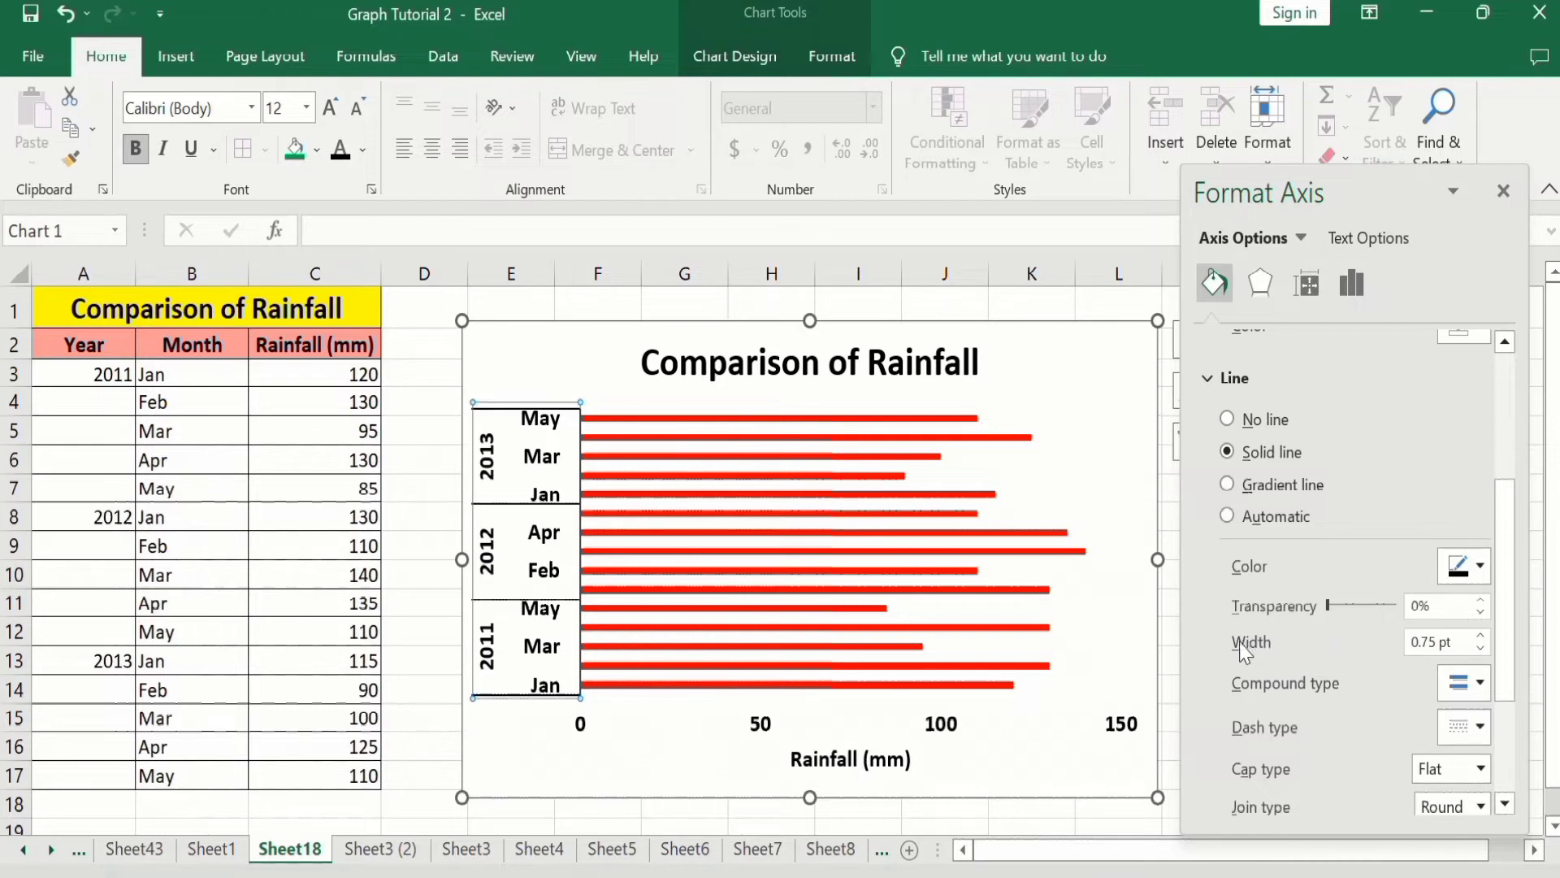
click(1482, 636)
click(1482, 636)
click(1482, 636)
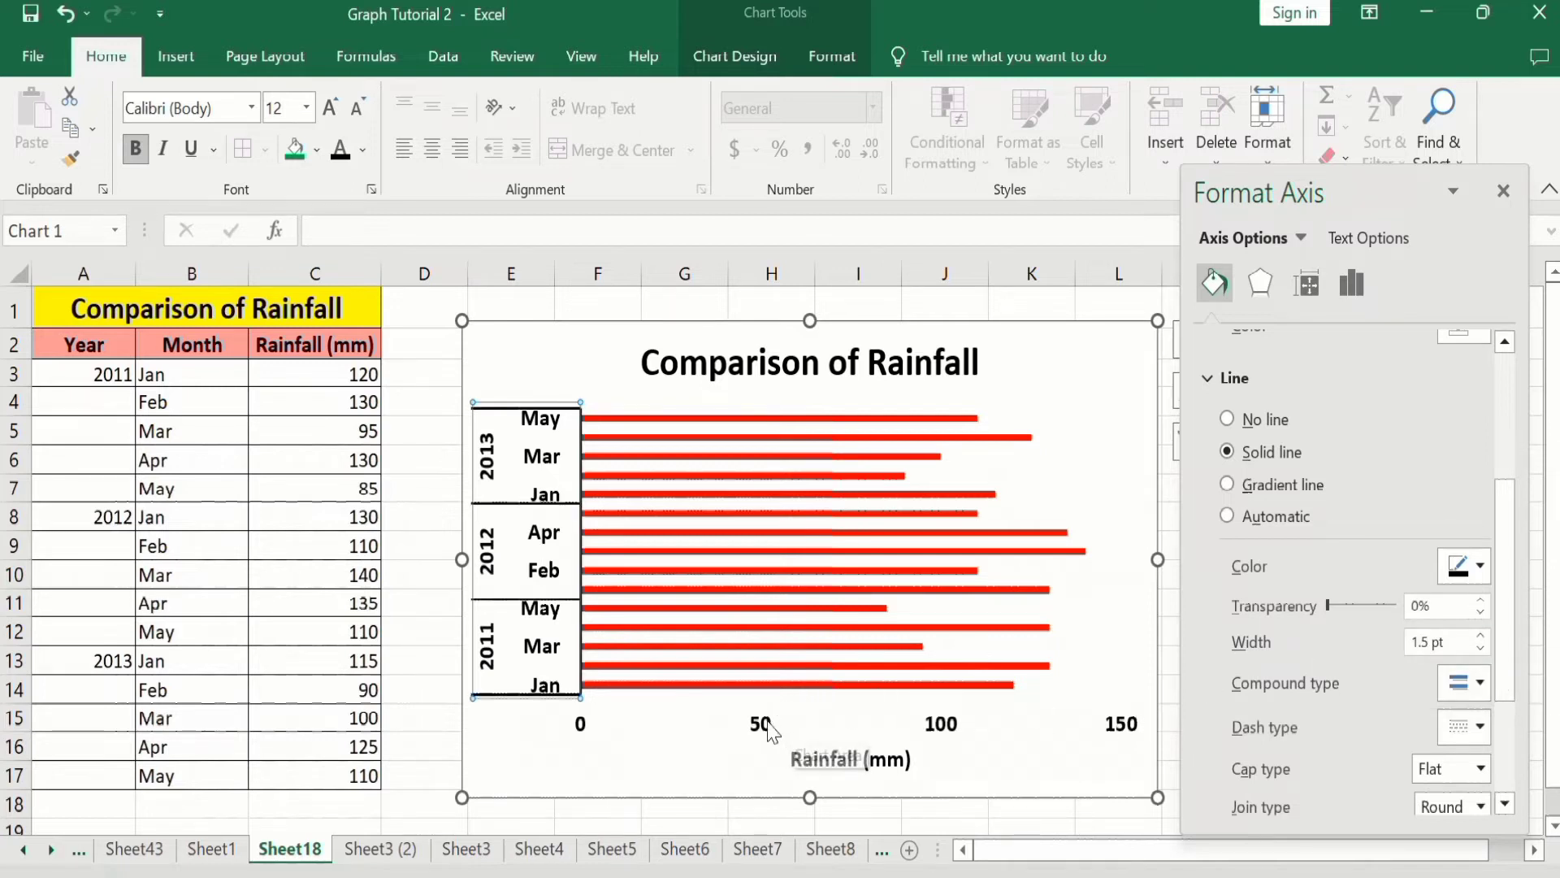
- Format the horizontal axis line as a solid line 1.5 pt wide
click(763, 724)
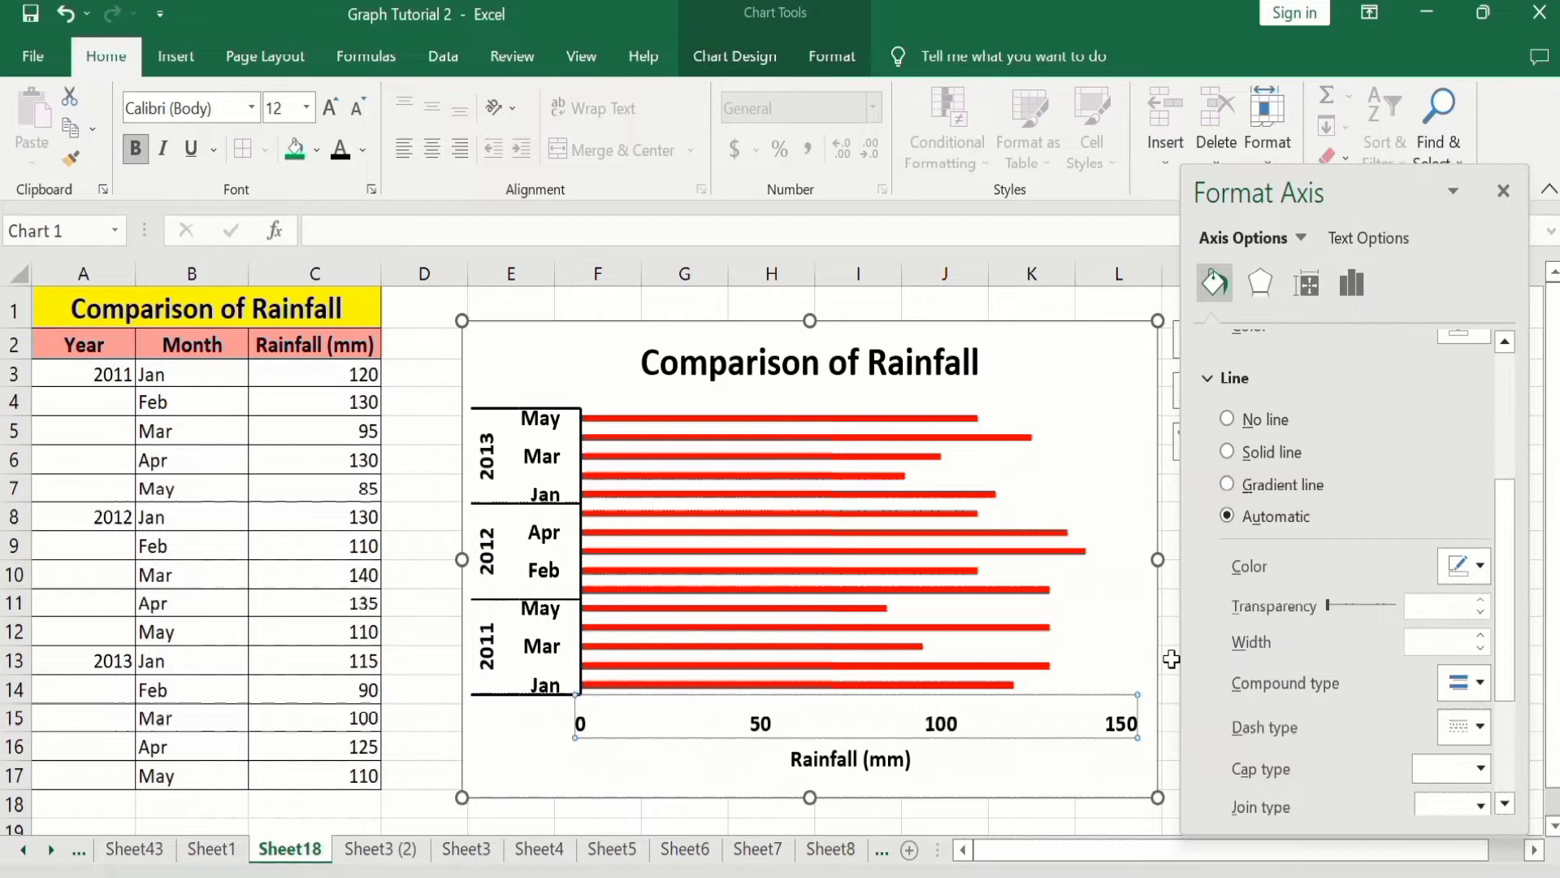
click(1227, 452)
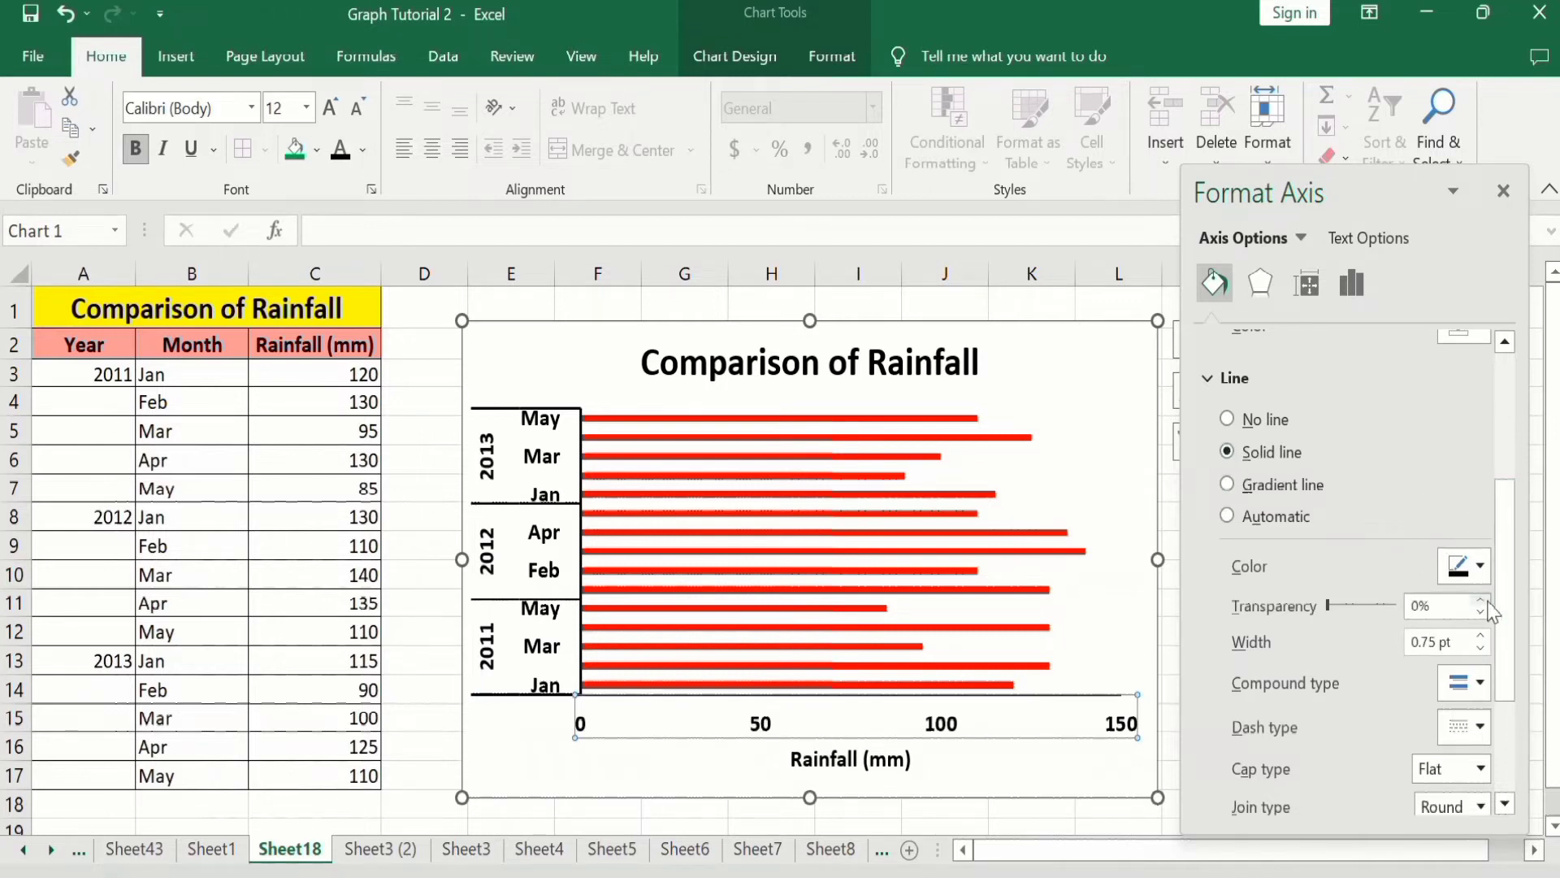
click(1481, 636)
click(1481, 636)
click(1481, 635)
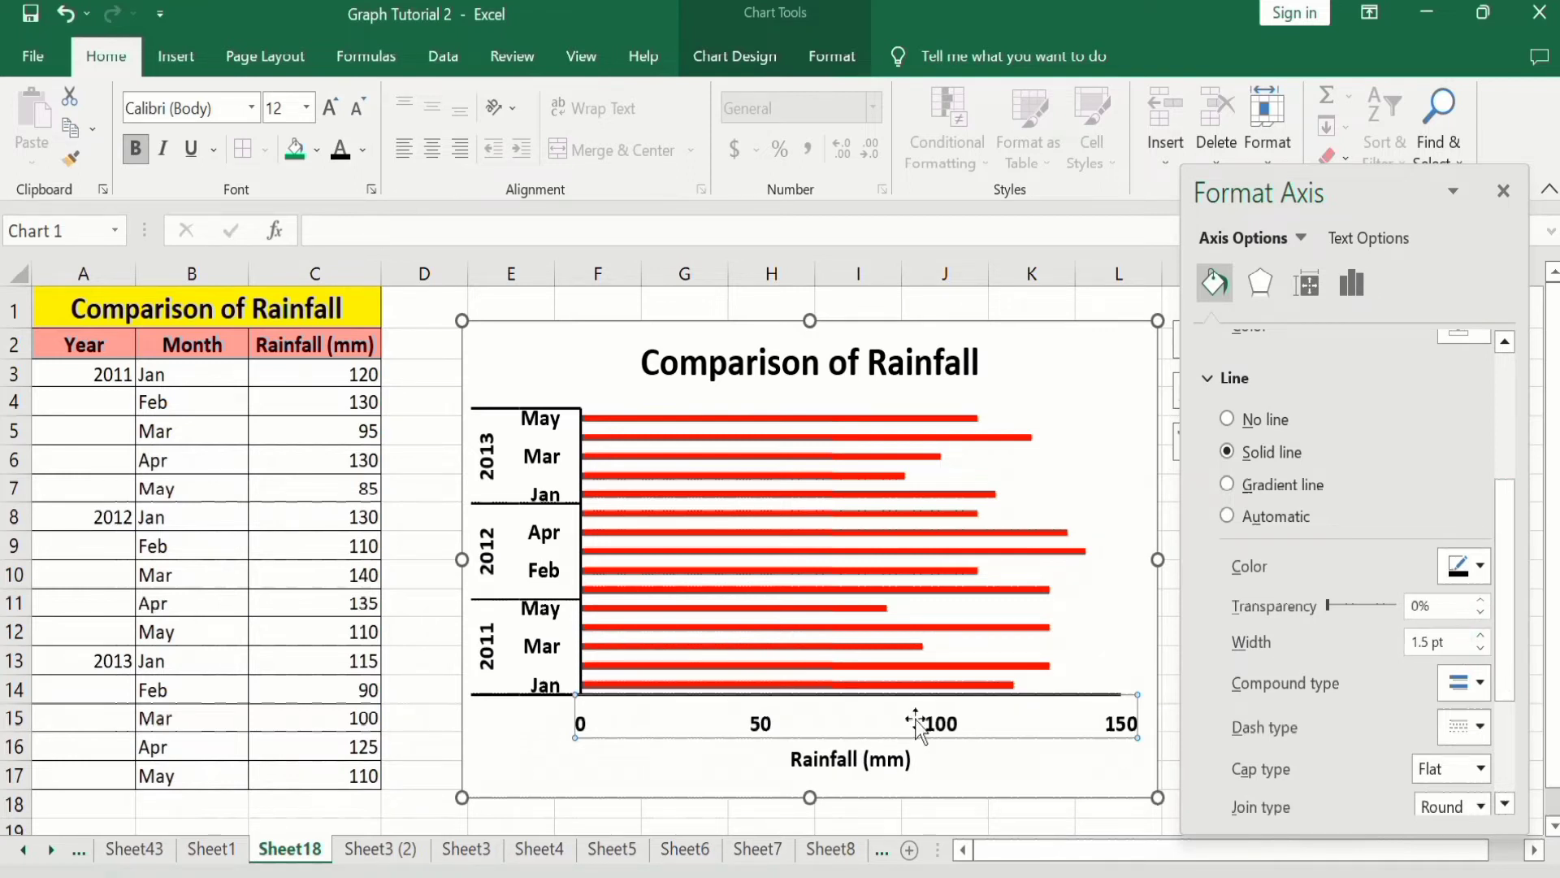
- Set the horizontal axis major unit to 30 and its minor unit to 6
click(1352, 285)
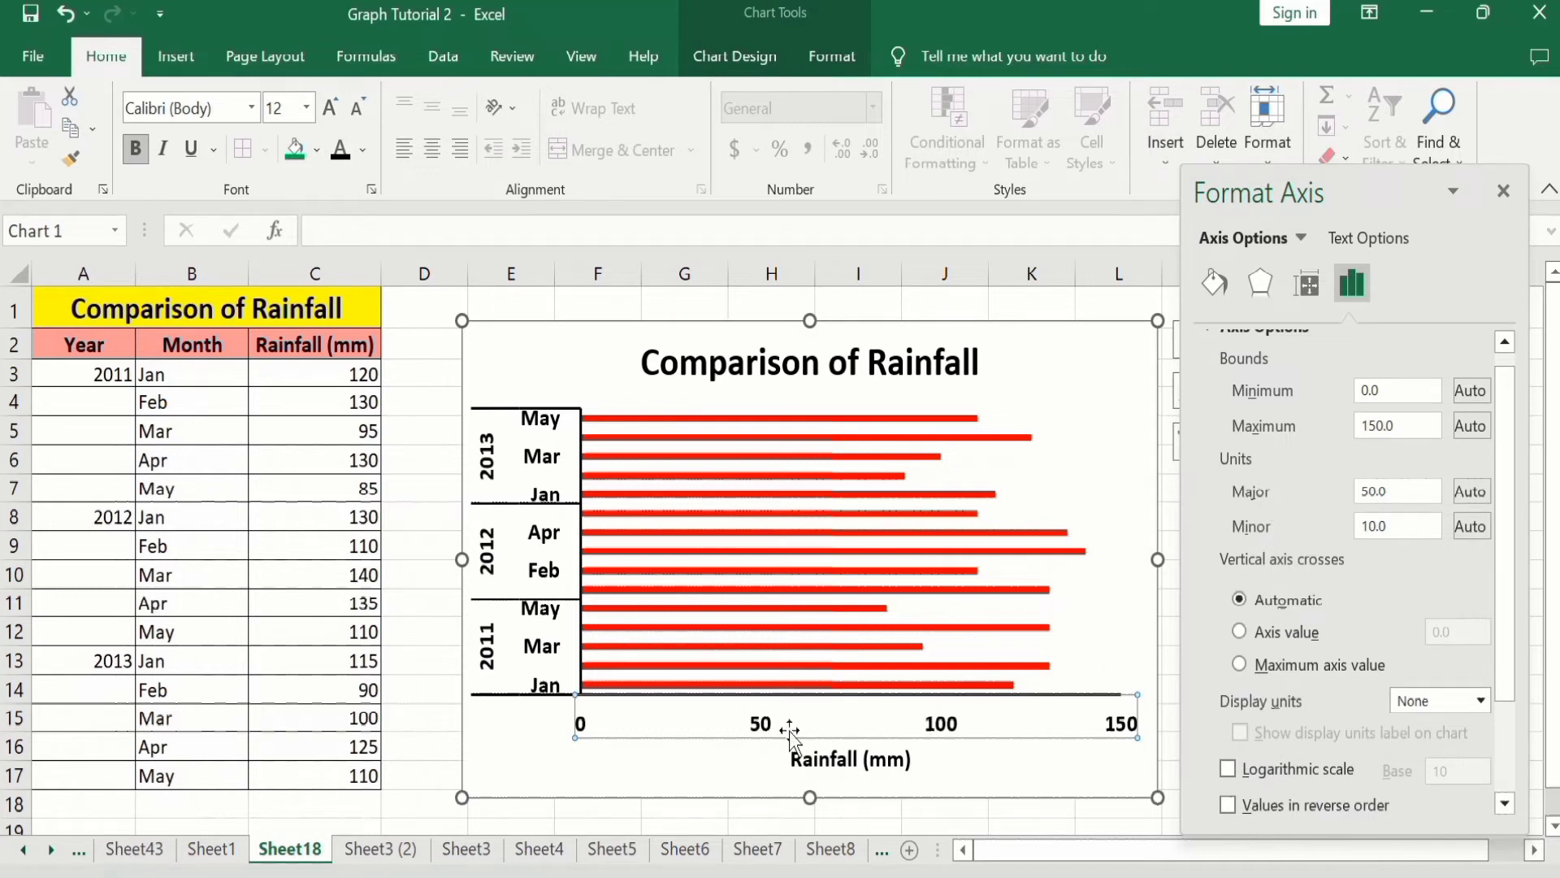
click(1371, 497)
key(BackSpace)
text(3)
double_click(1397, 525)
text(6.0)
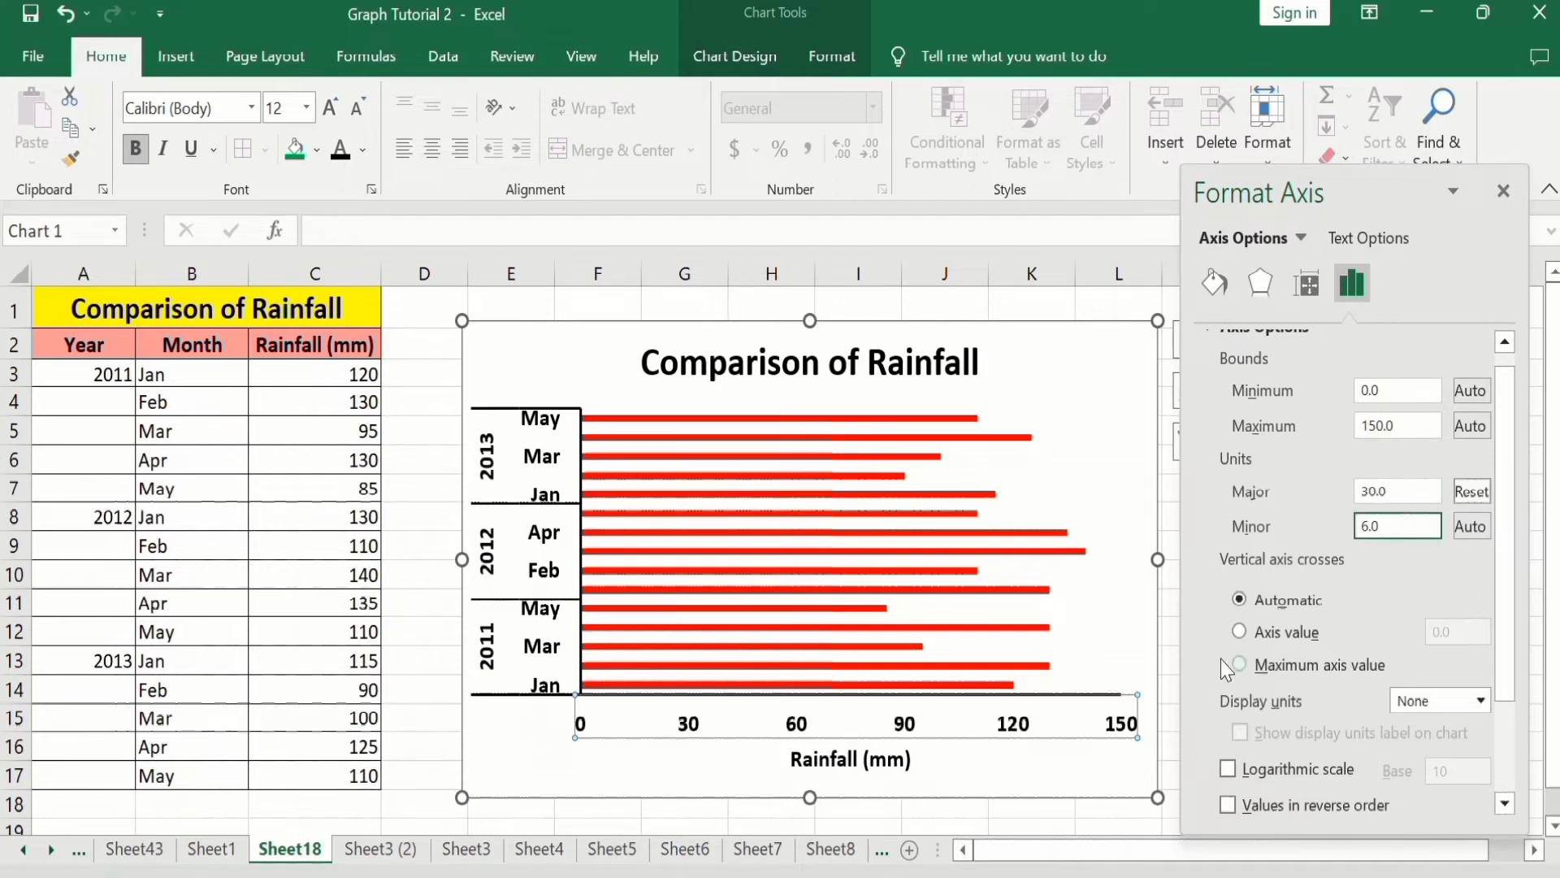
- Set both the major and minor tick marks of the horizontal axis to Outside and close the axis formatting
drag(1507, 378, 1507, 467)
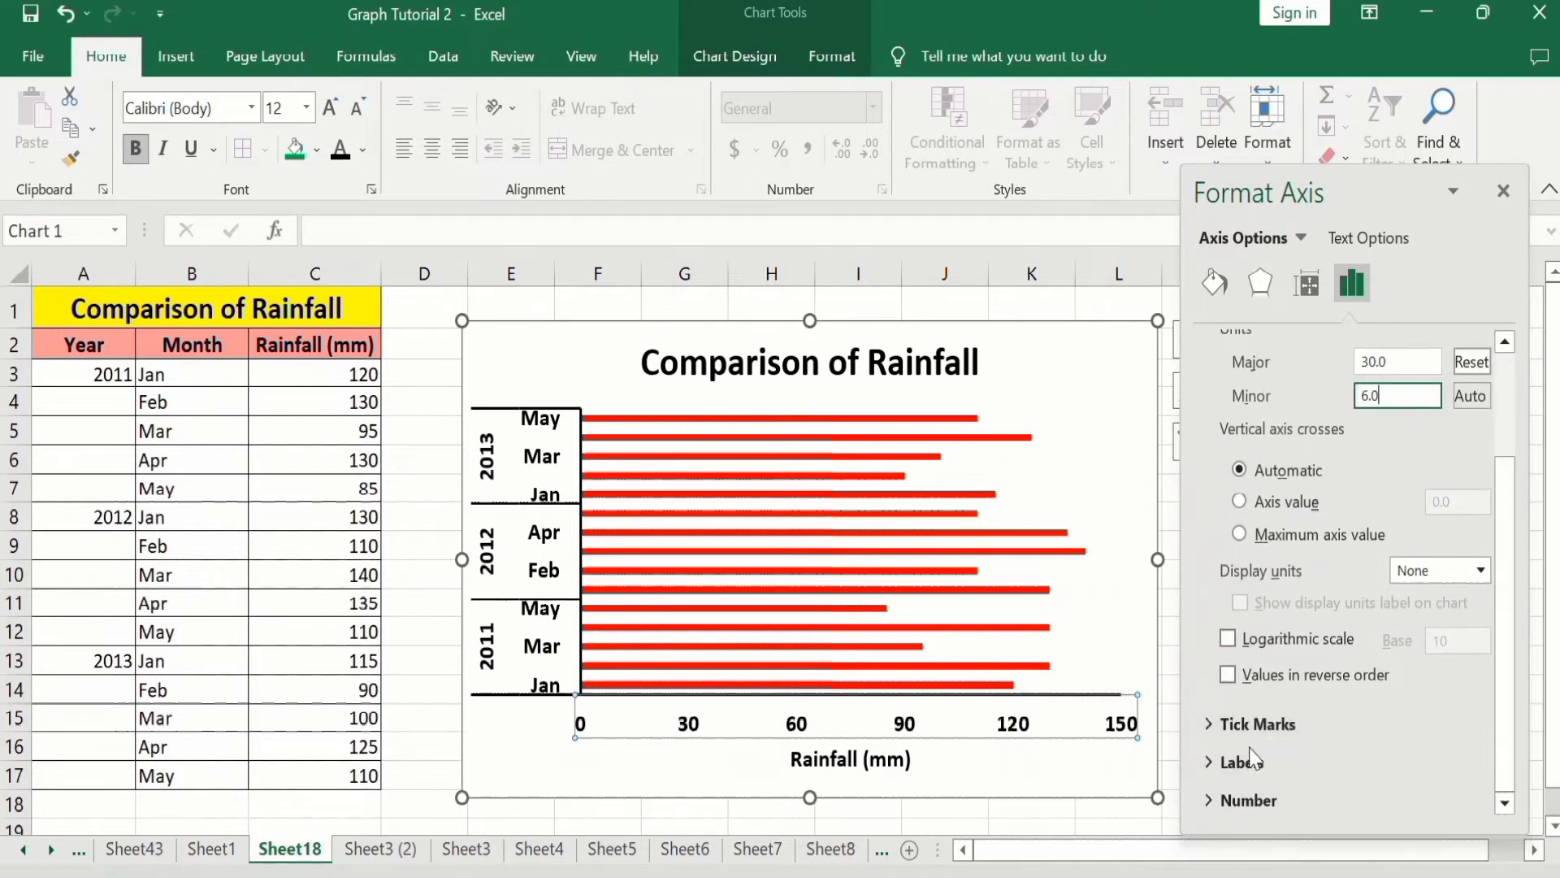
click(1279, 725)
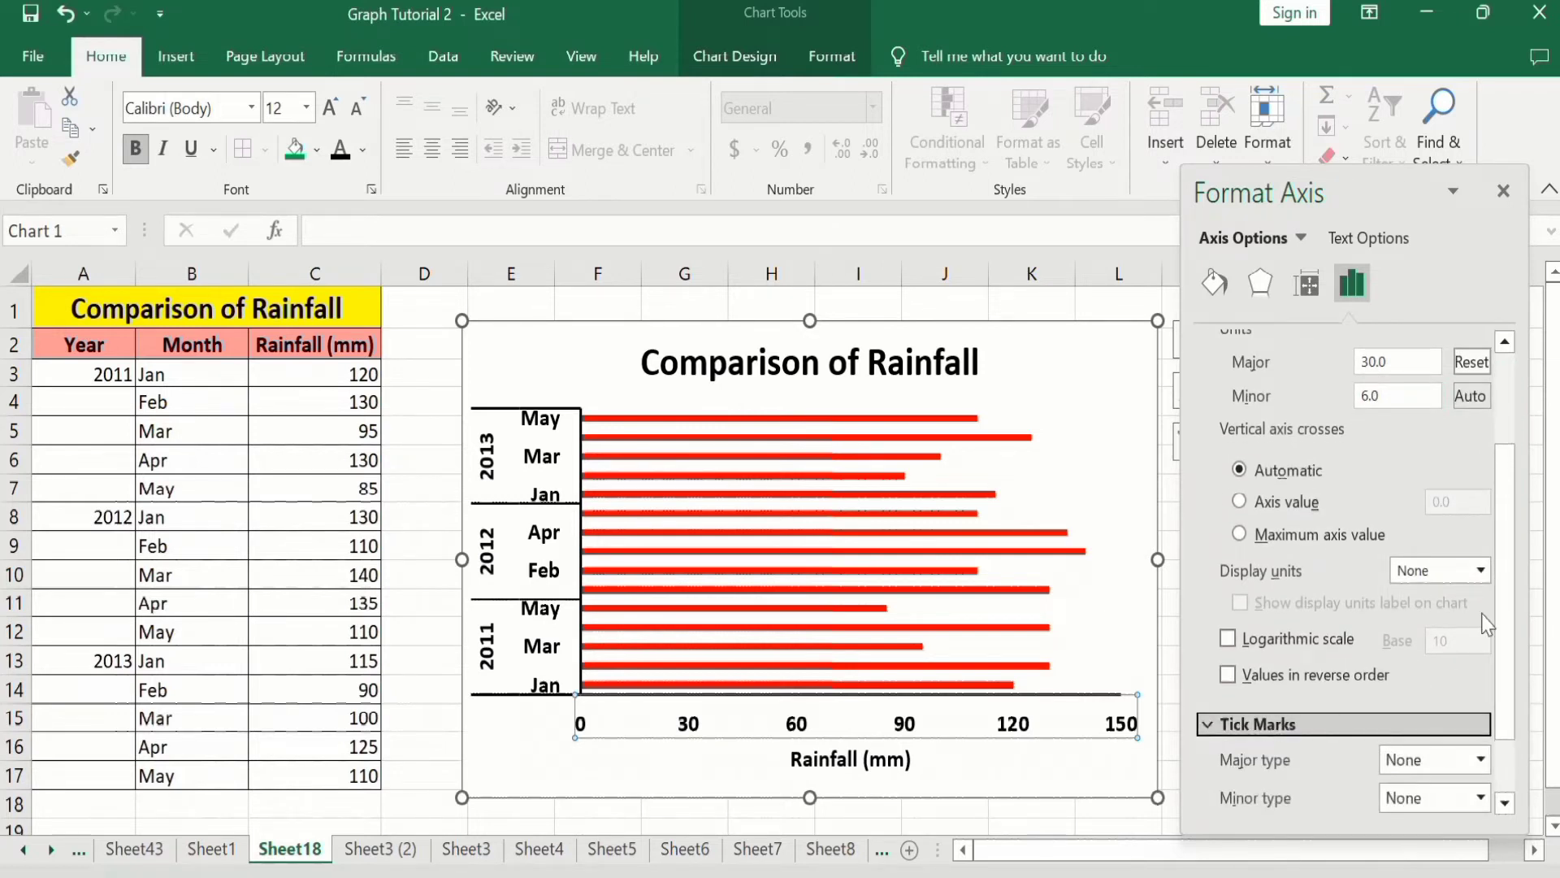
drag(1504, 598, 1504, 650)
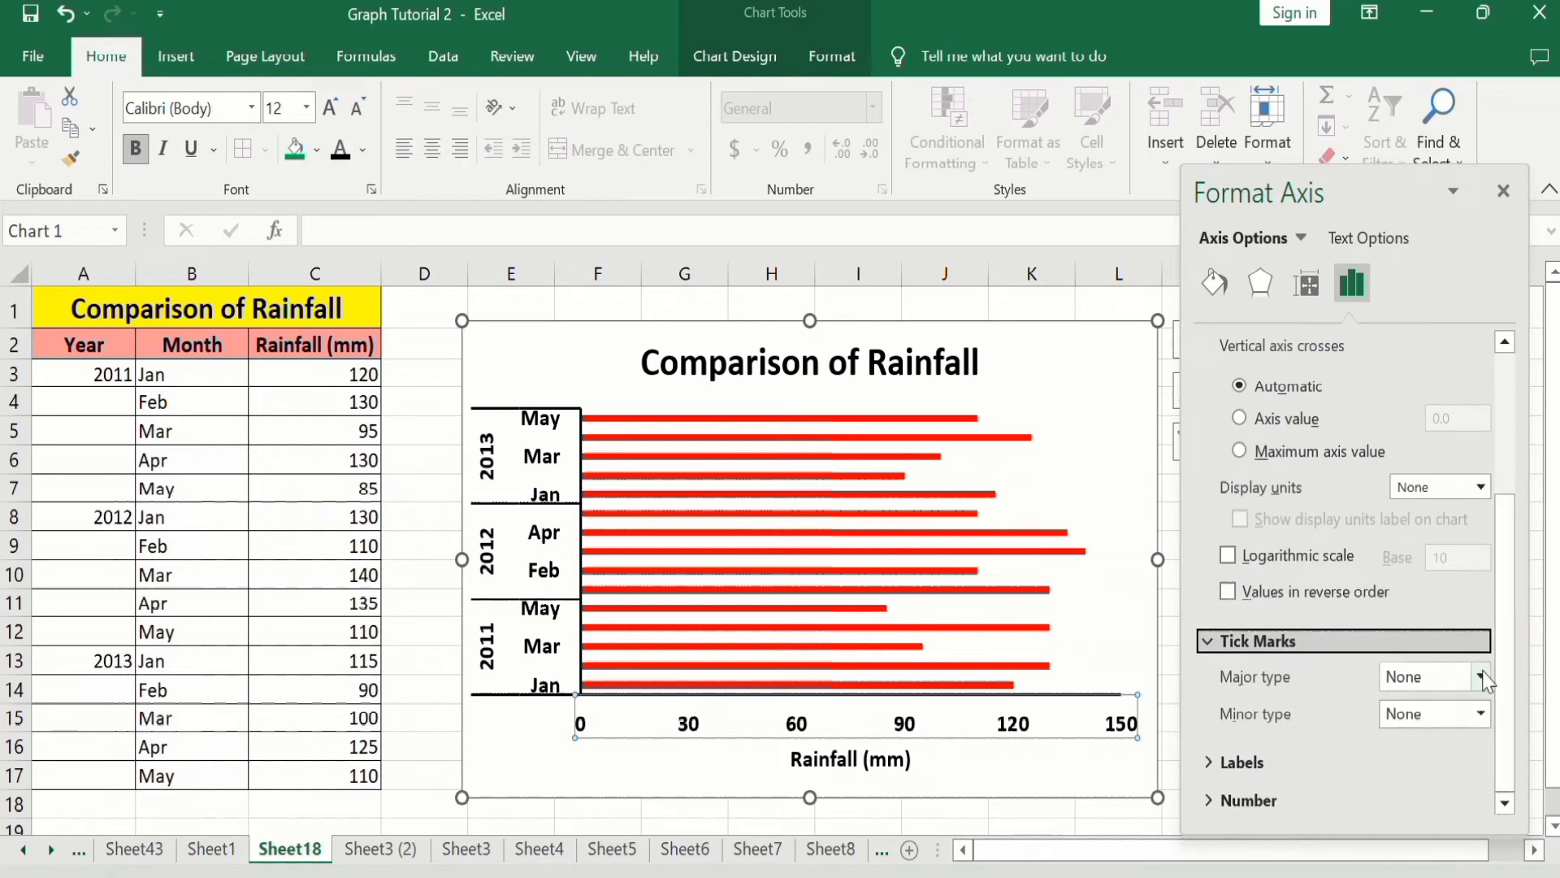
click(1482, 677)
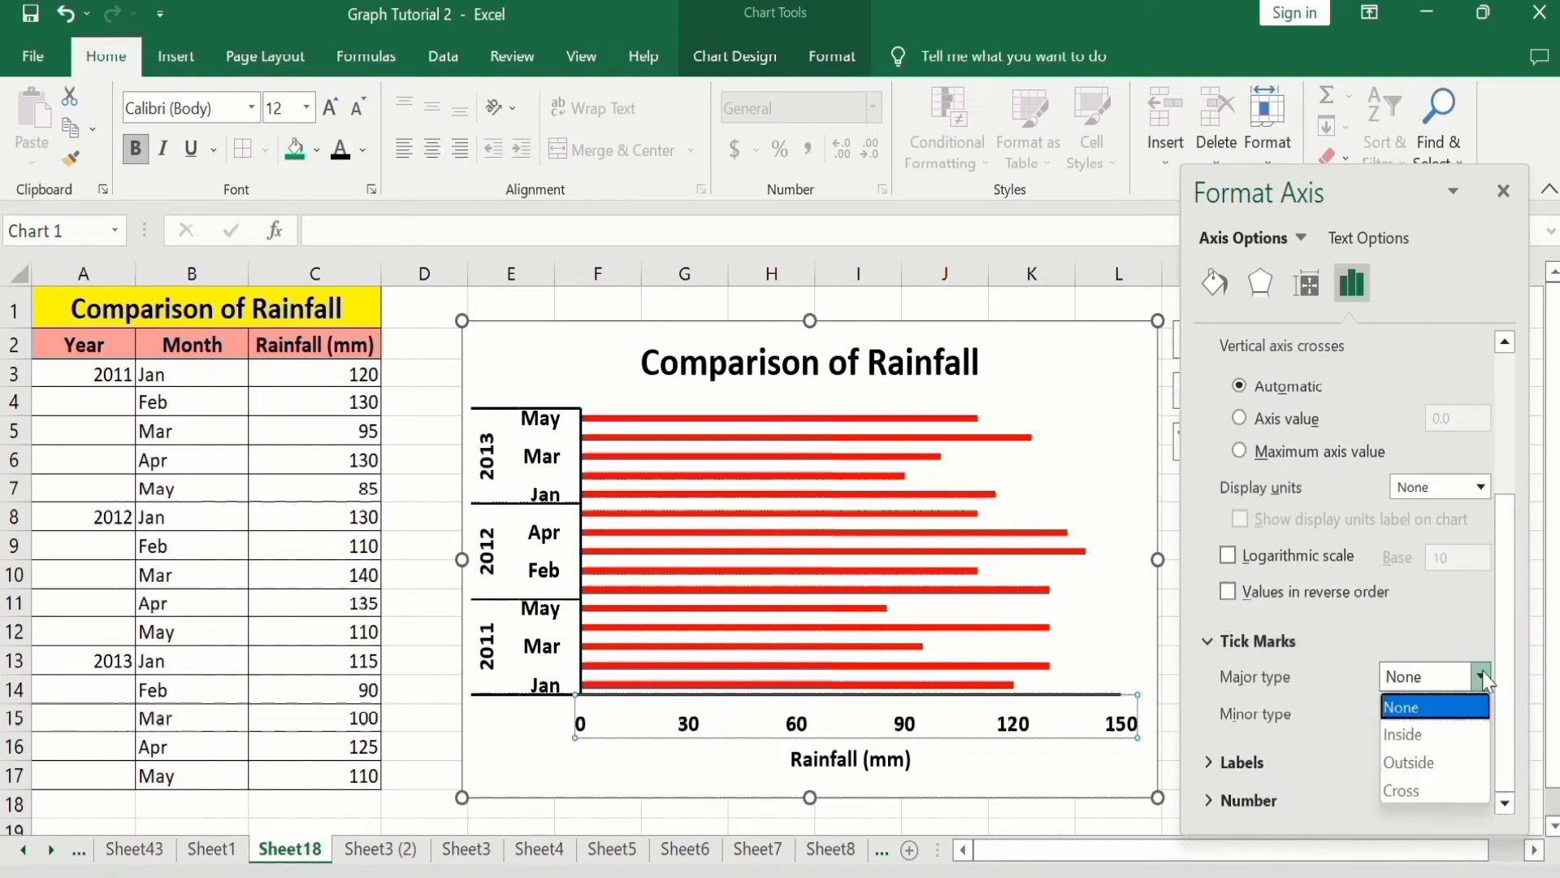
click(1450, 764)
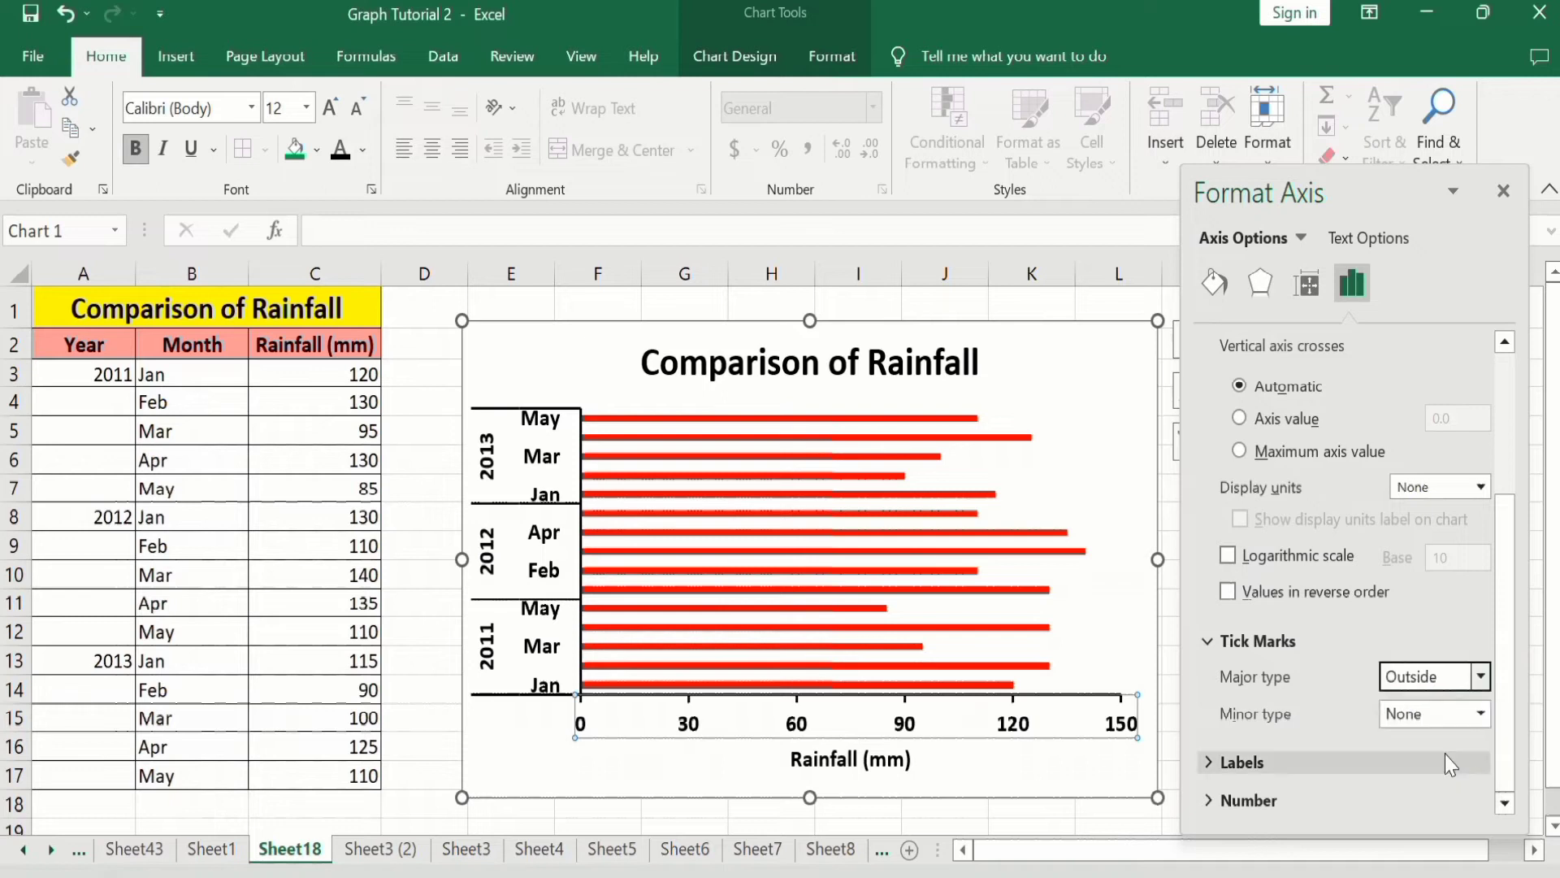
click(1487, 718)
click(1440, 795)
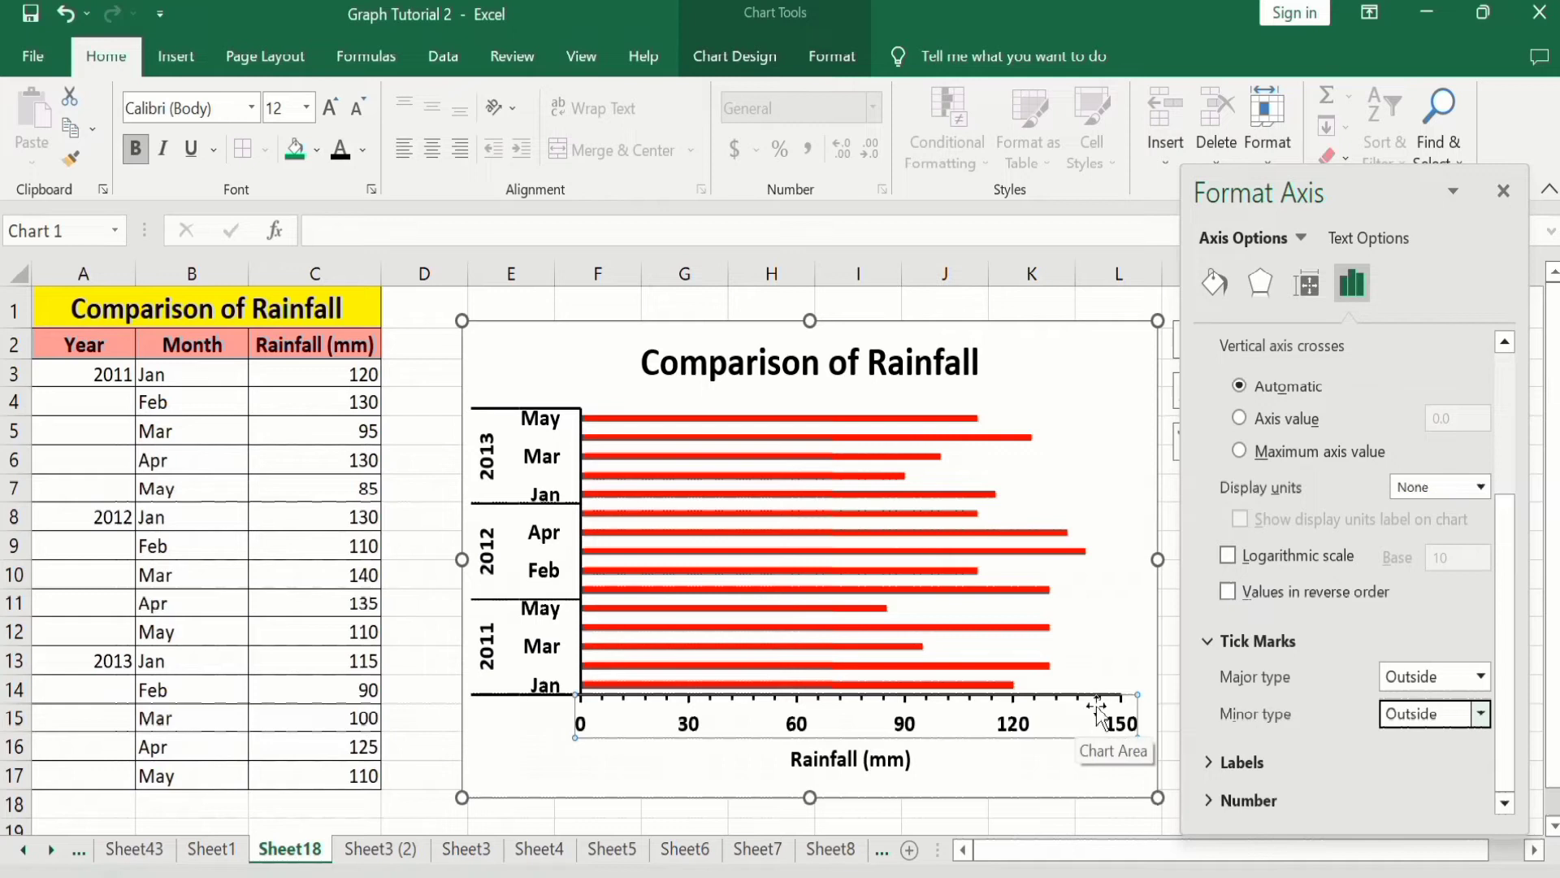
click(1504, 192)
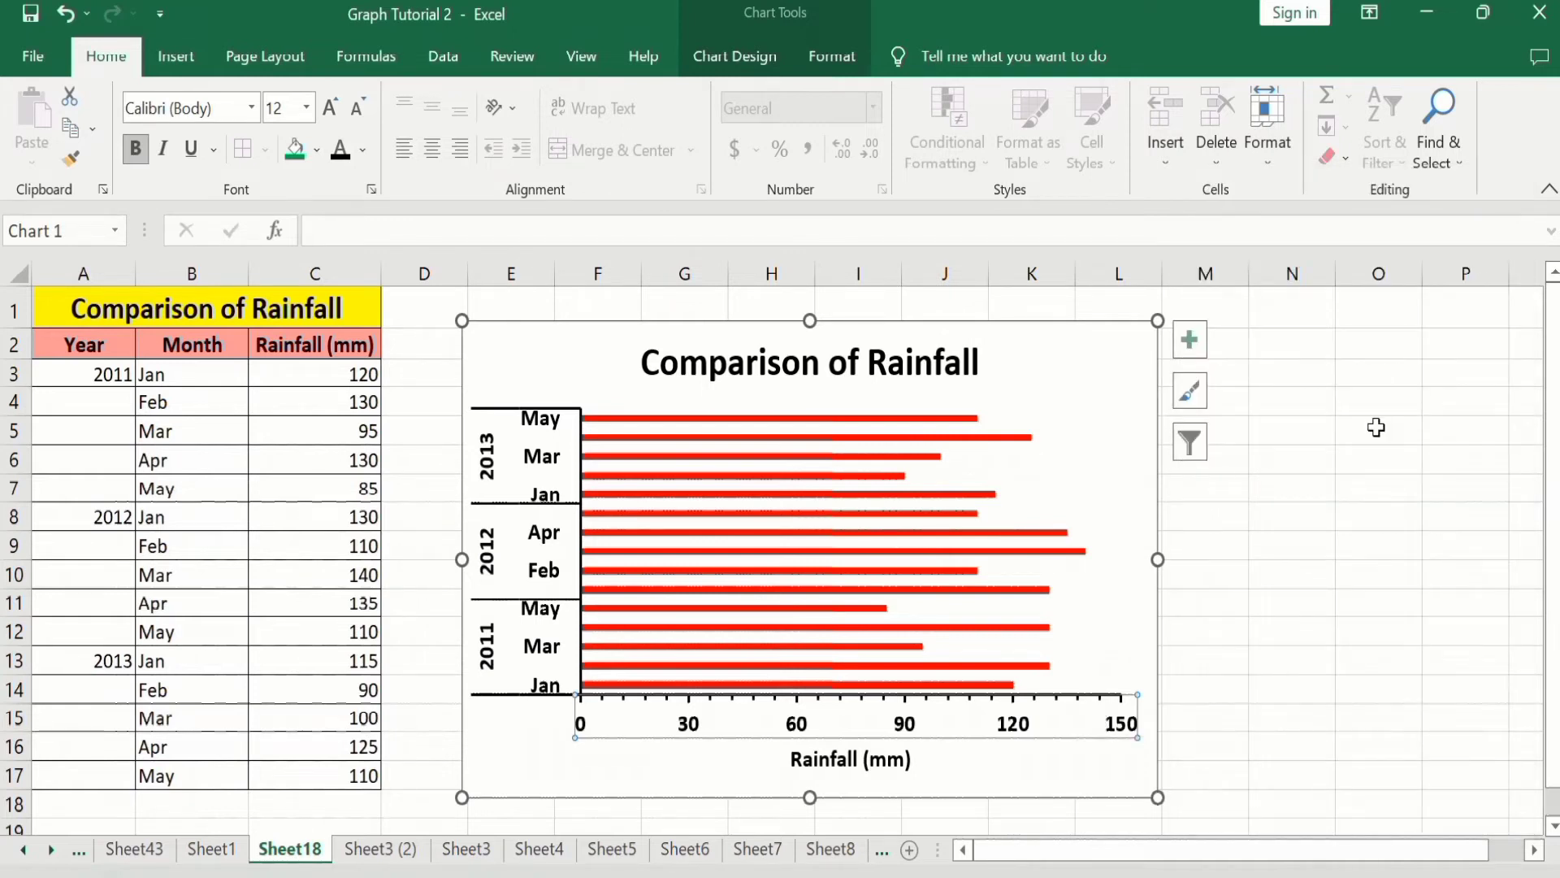
- Insert an entire blank row above the 2012 Jan record in row 8 of the table
mouse_move(949, 422)
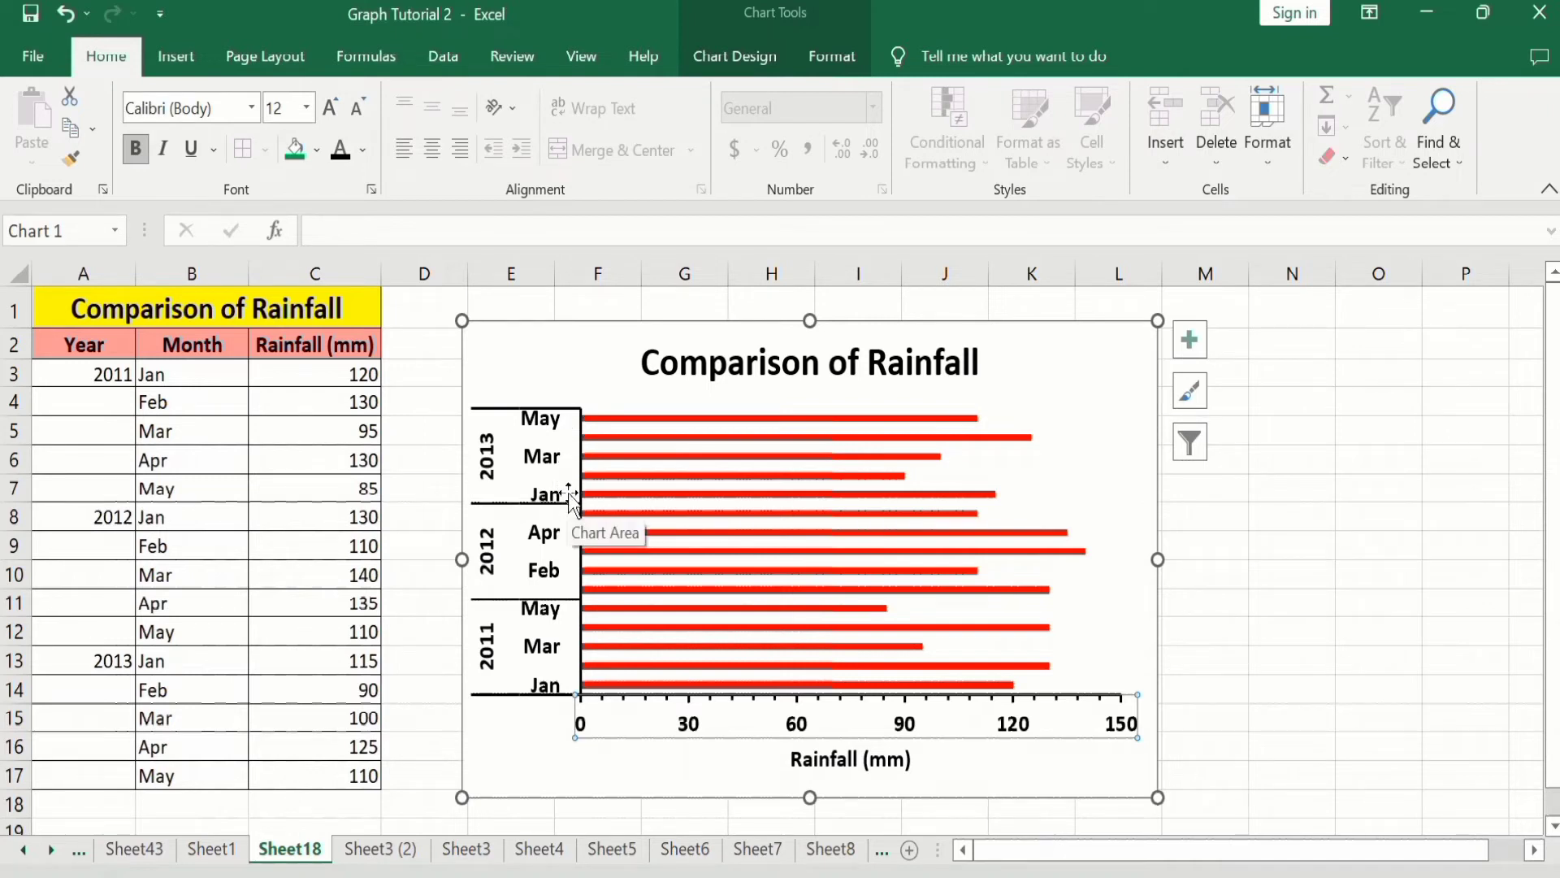
click(101, 518)
drag(100, 518, 281, 518)
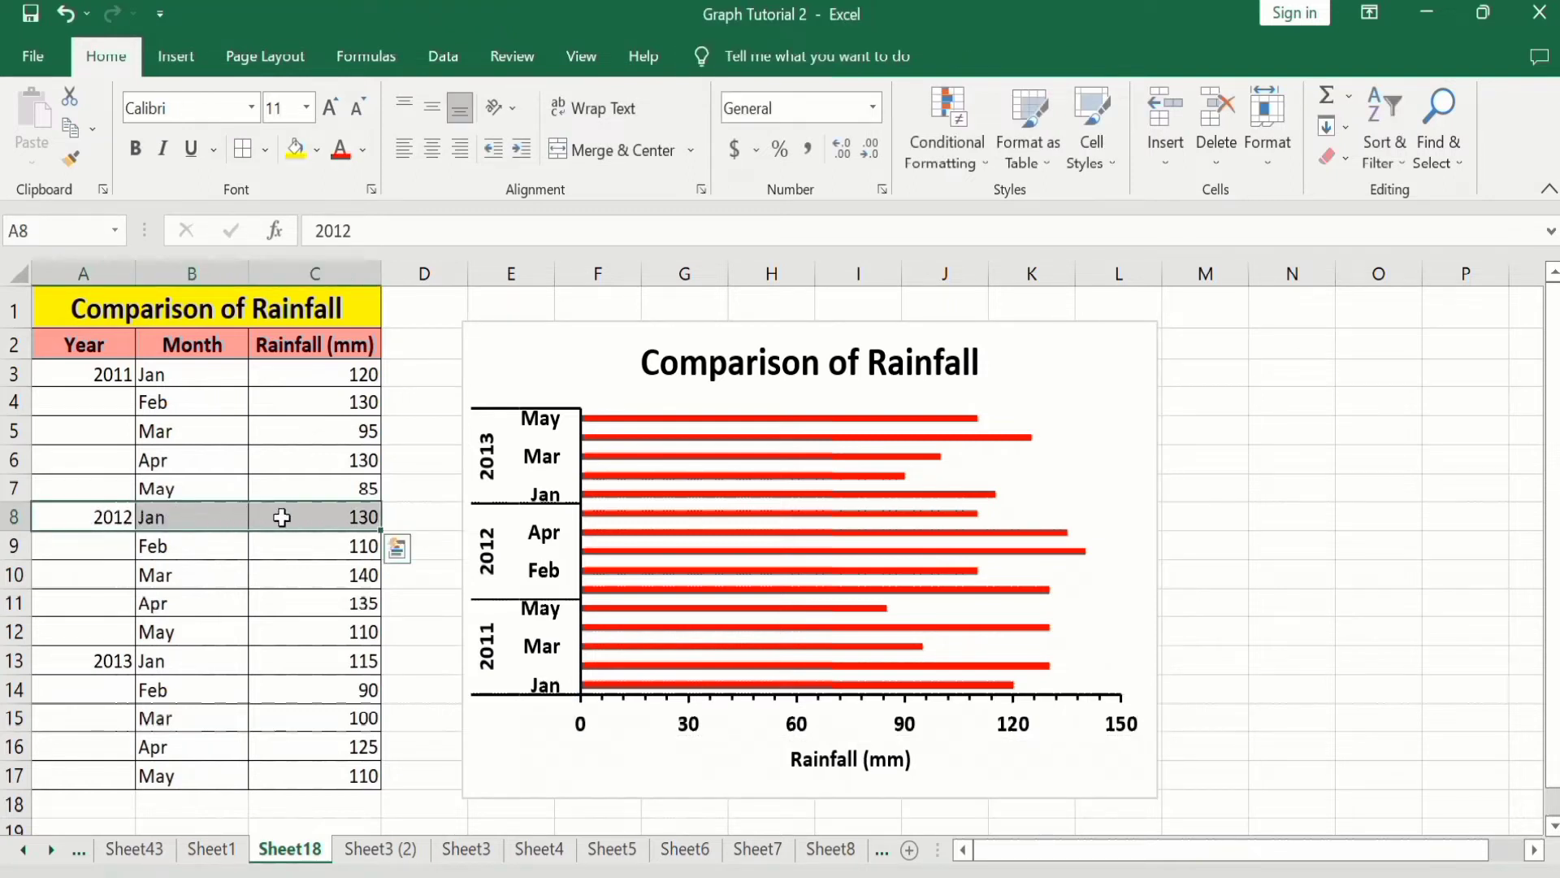
right_click(281, 517)
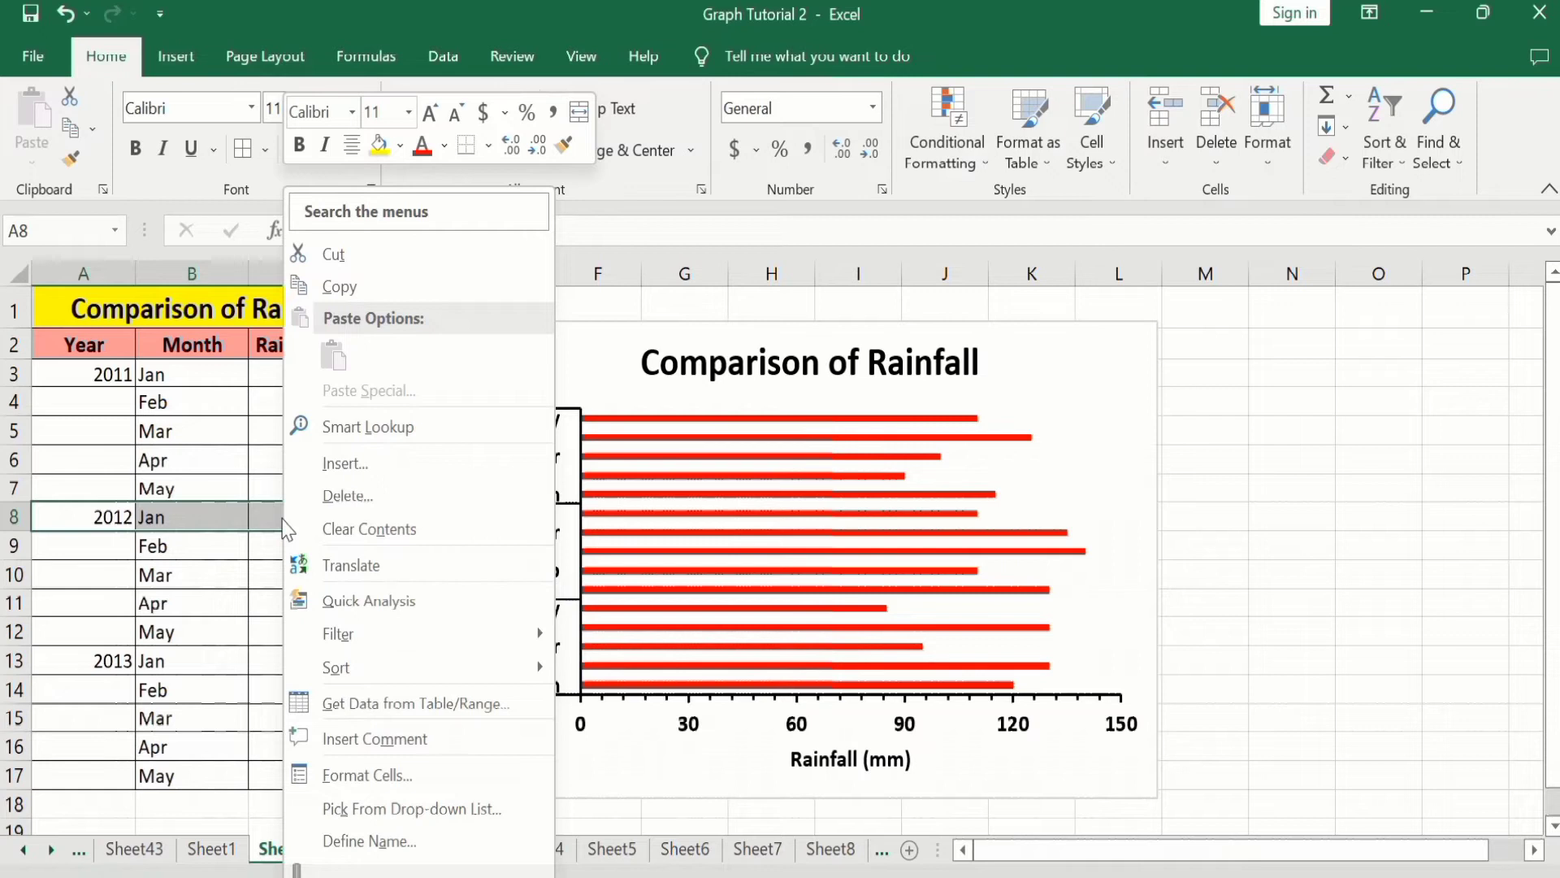
click(450, 462)
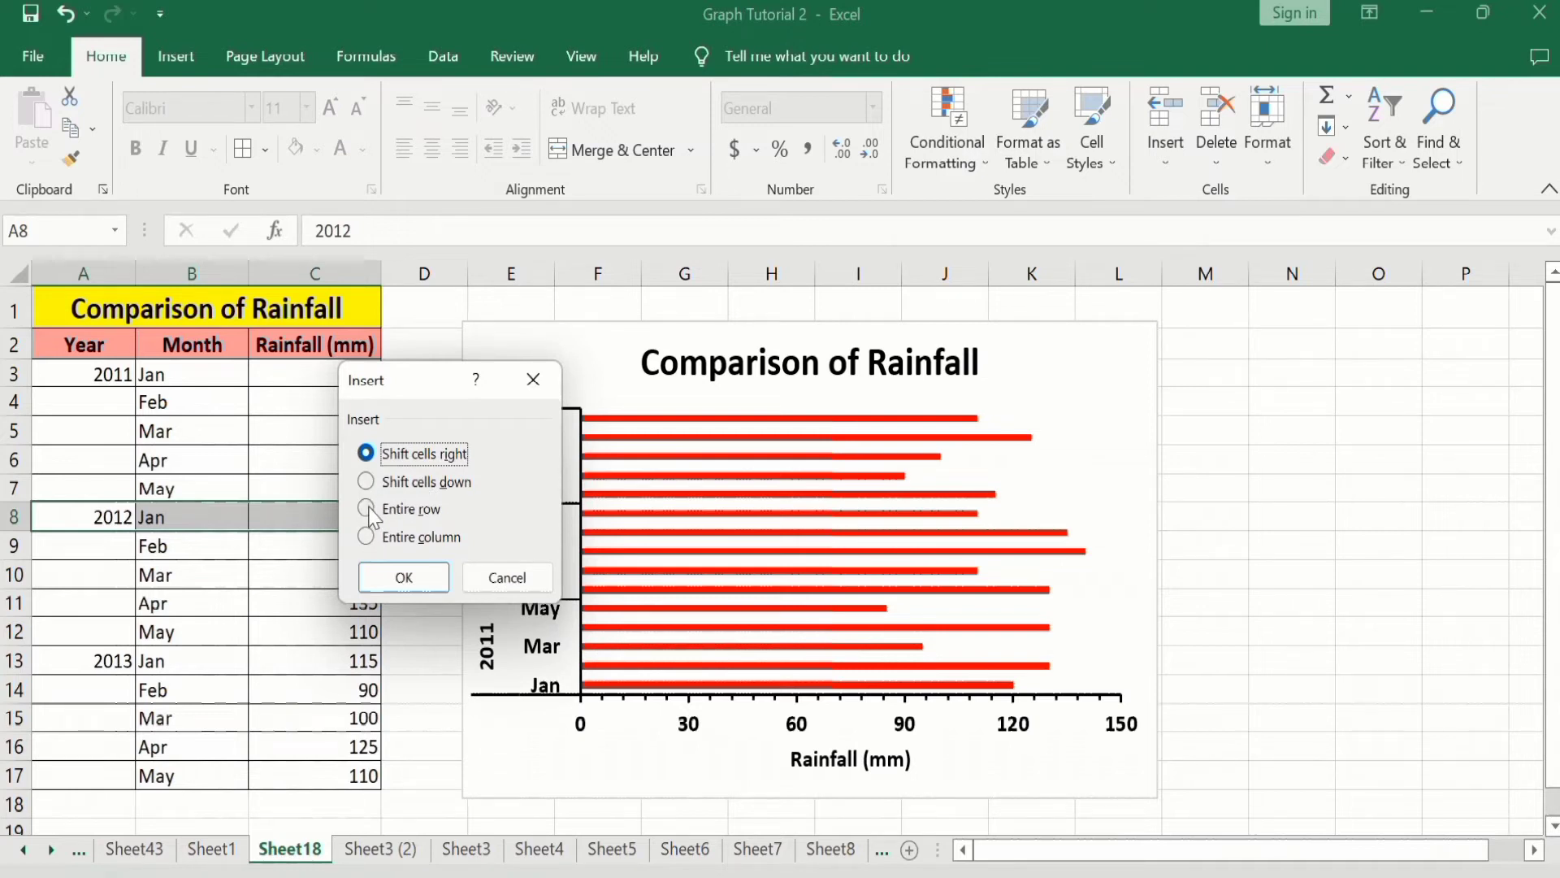
click(368, 510)
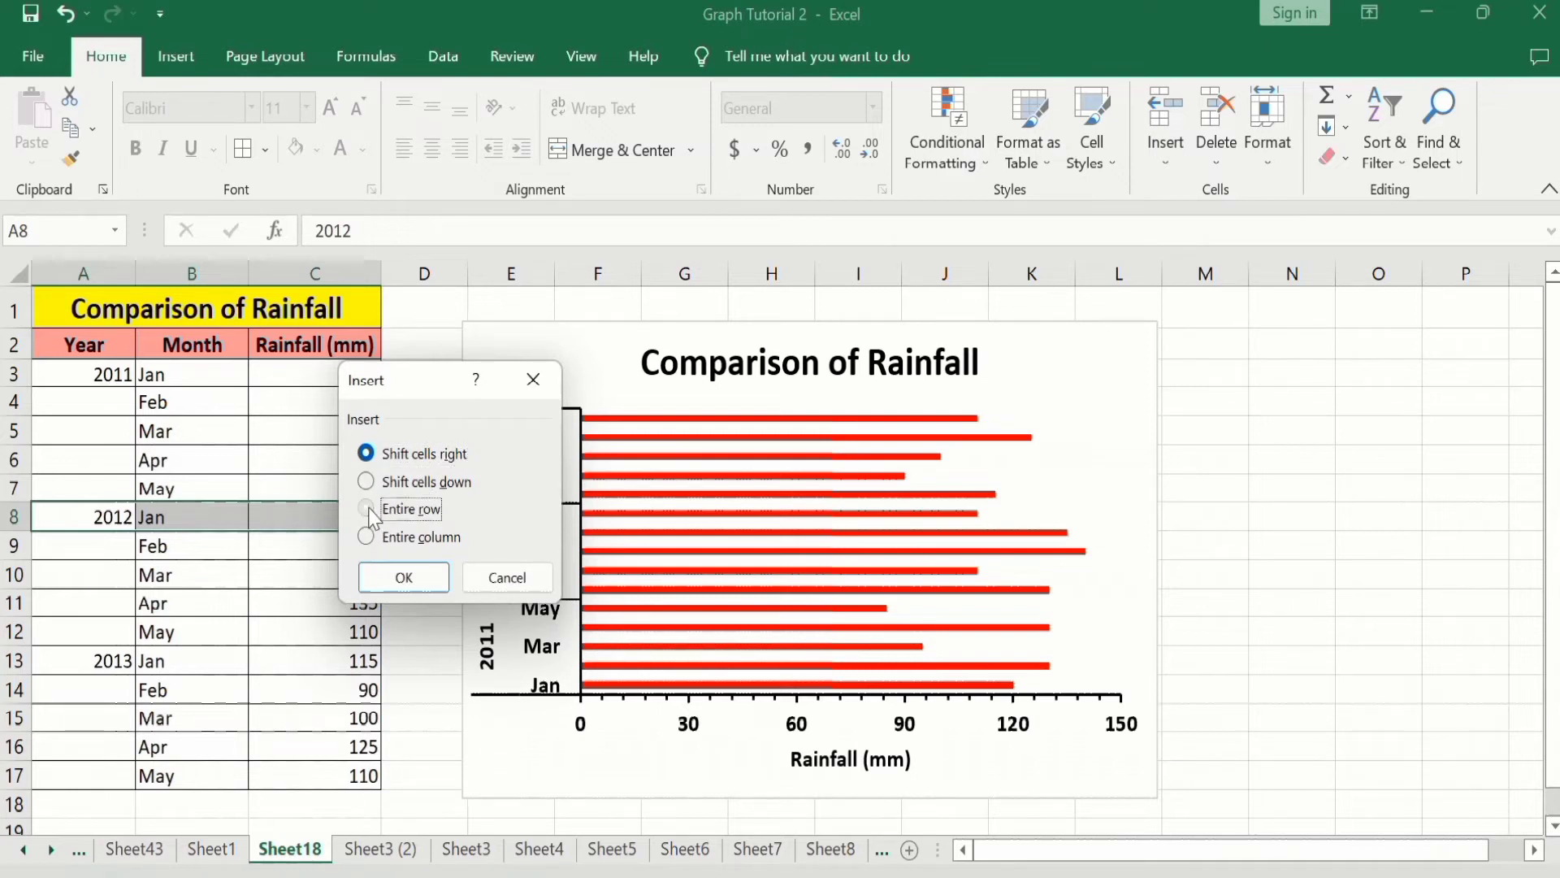
click(402, 578)
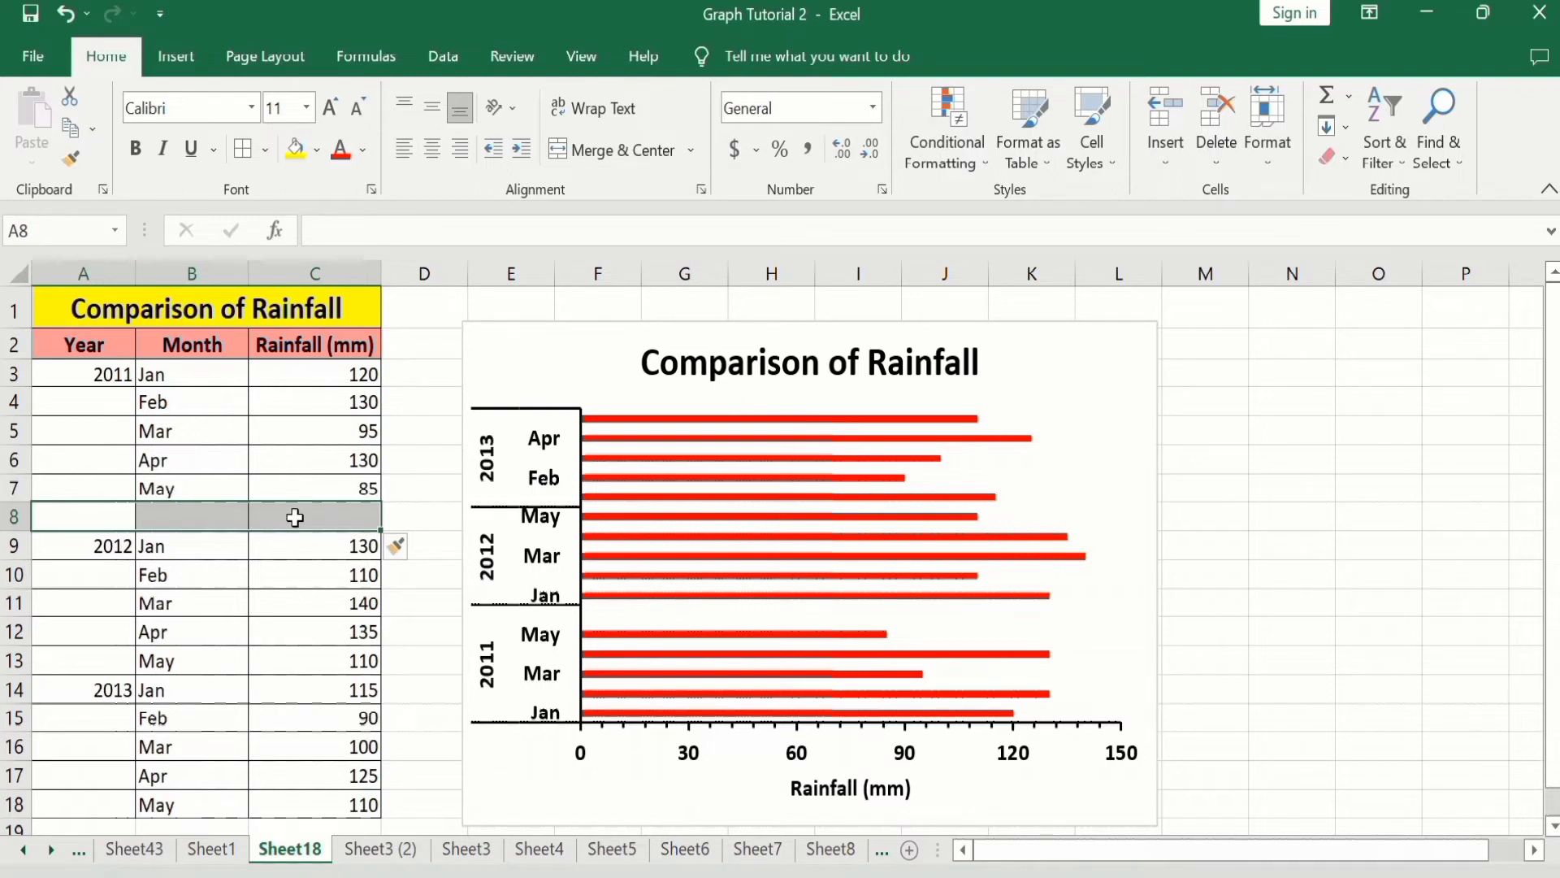
- Insert an entire blank row above the 2013 Jan record in row 14 of the table
click(324, 694)
drag(323, 694, 124, 690)
right_click(174, 691)
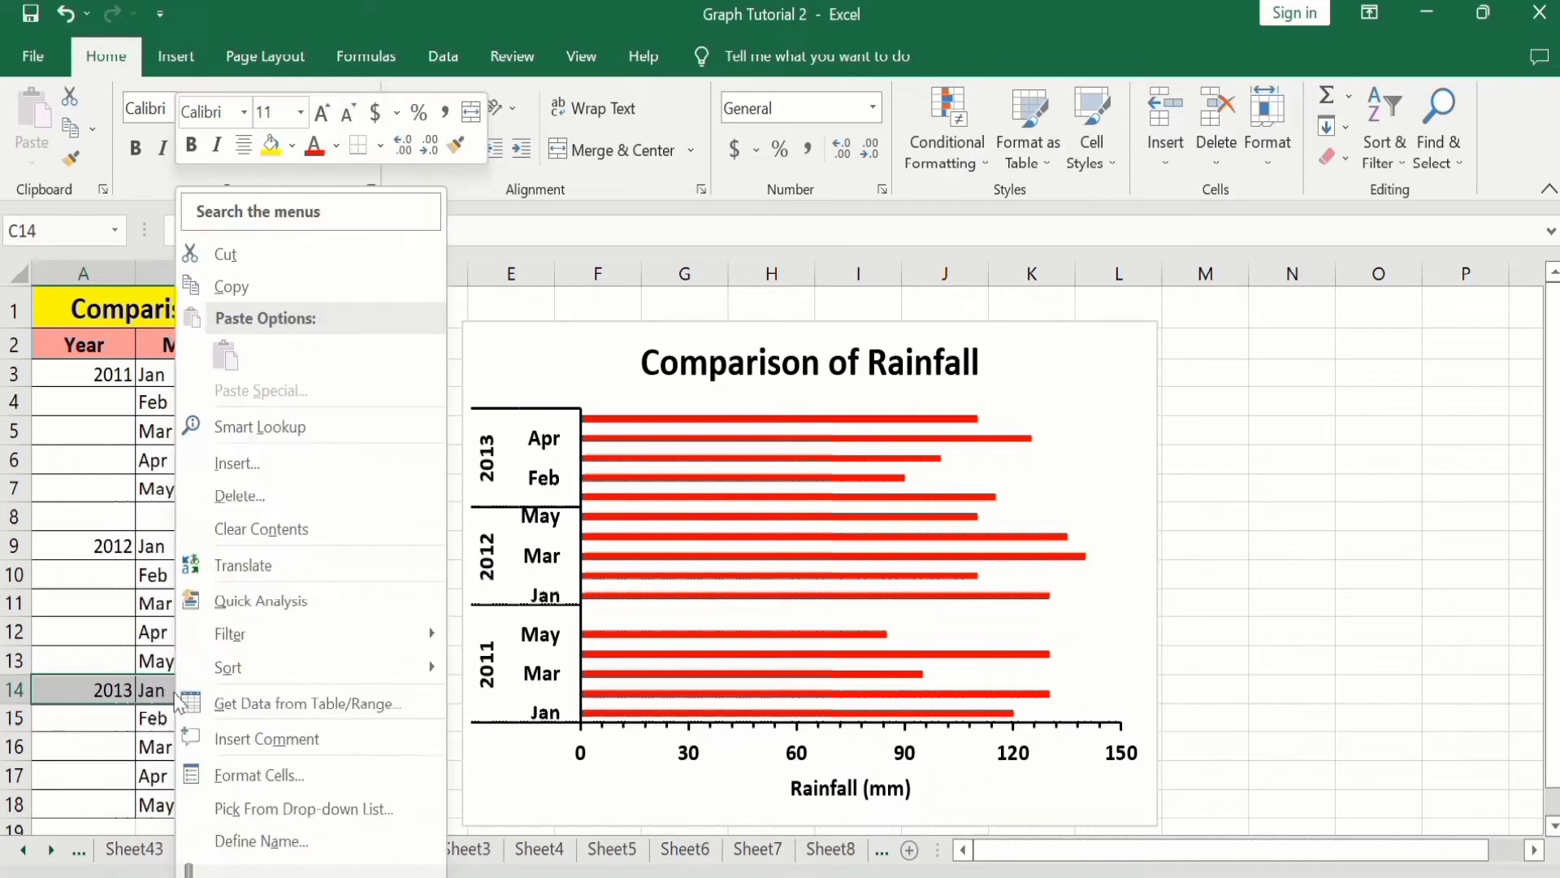
click(384, 474)
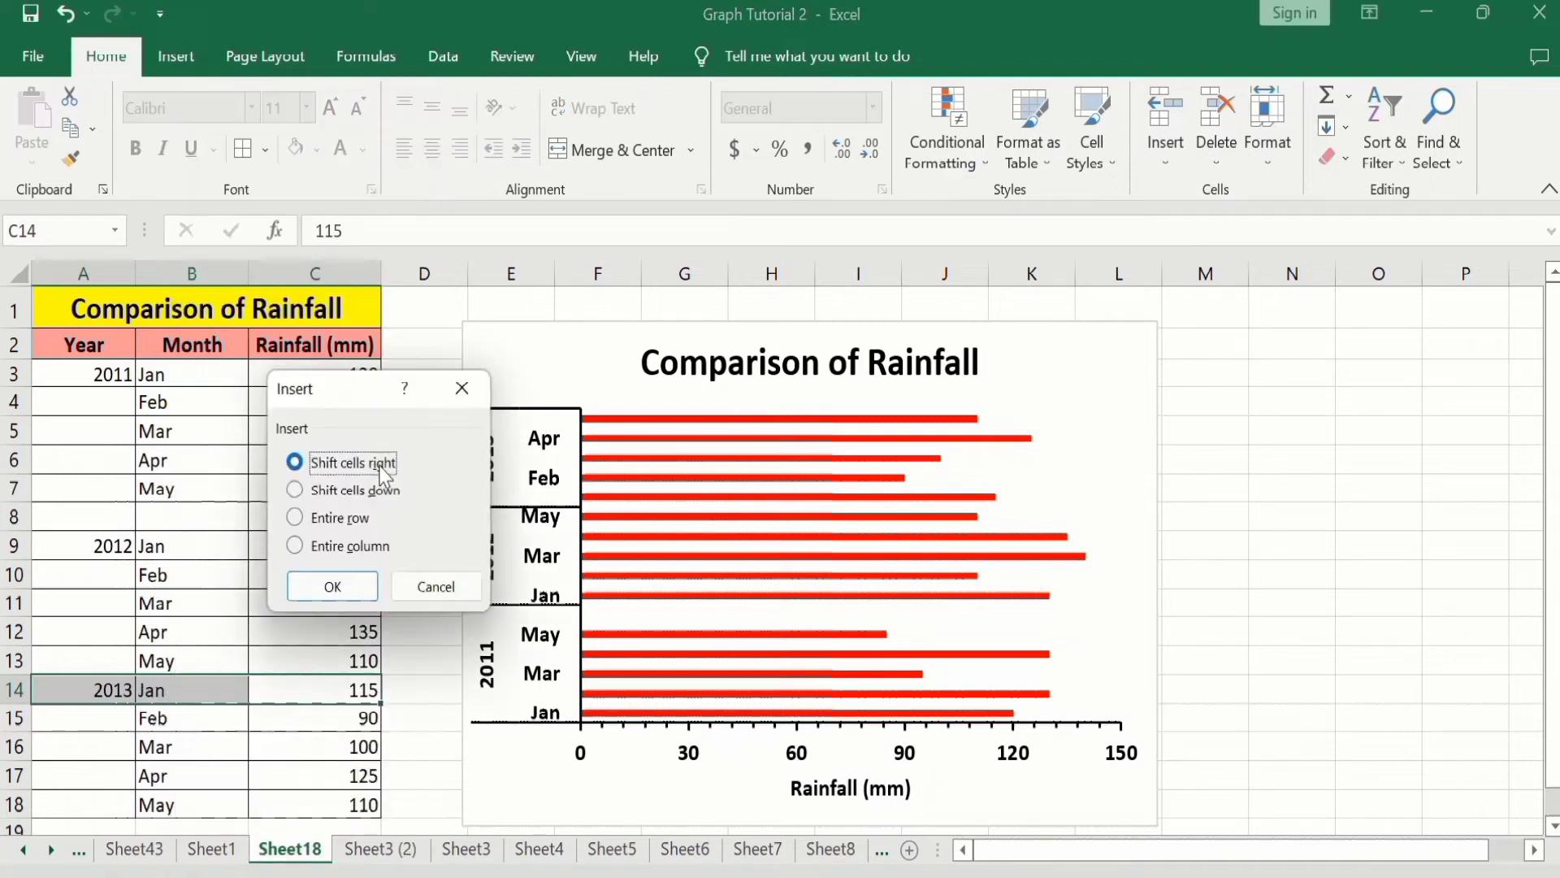
click(295, 520)
click(340, 591)
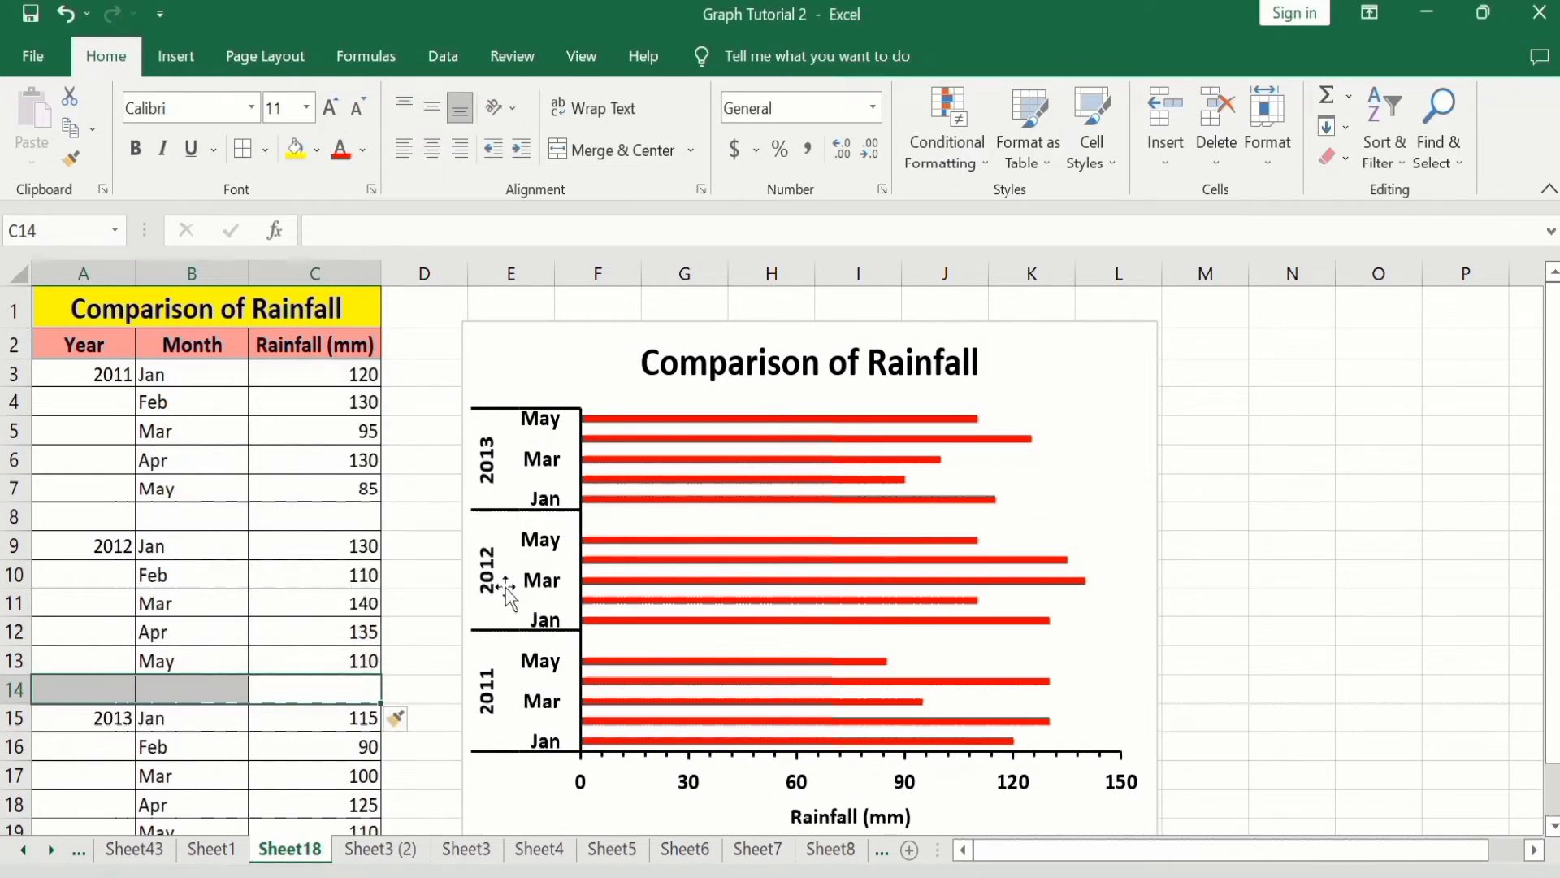
click(1241, 457)
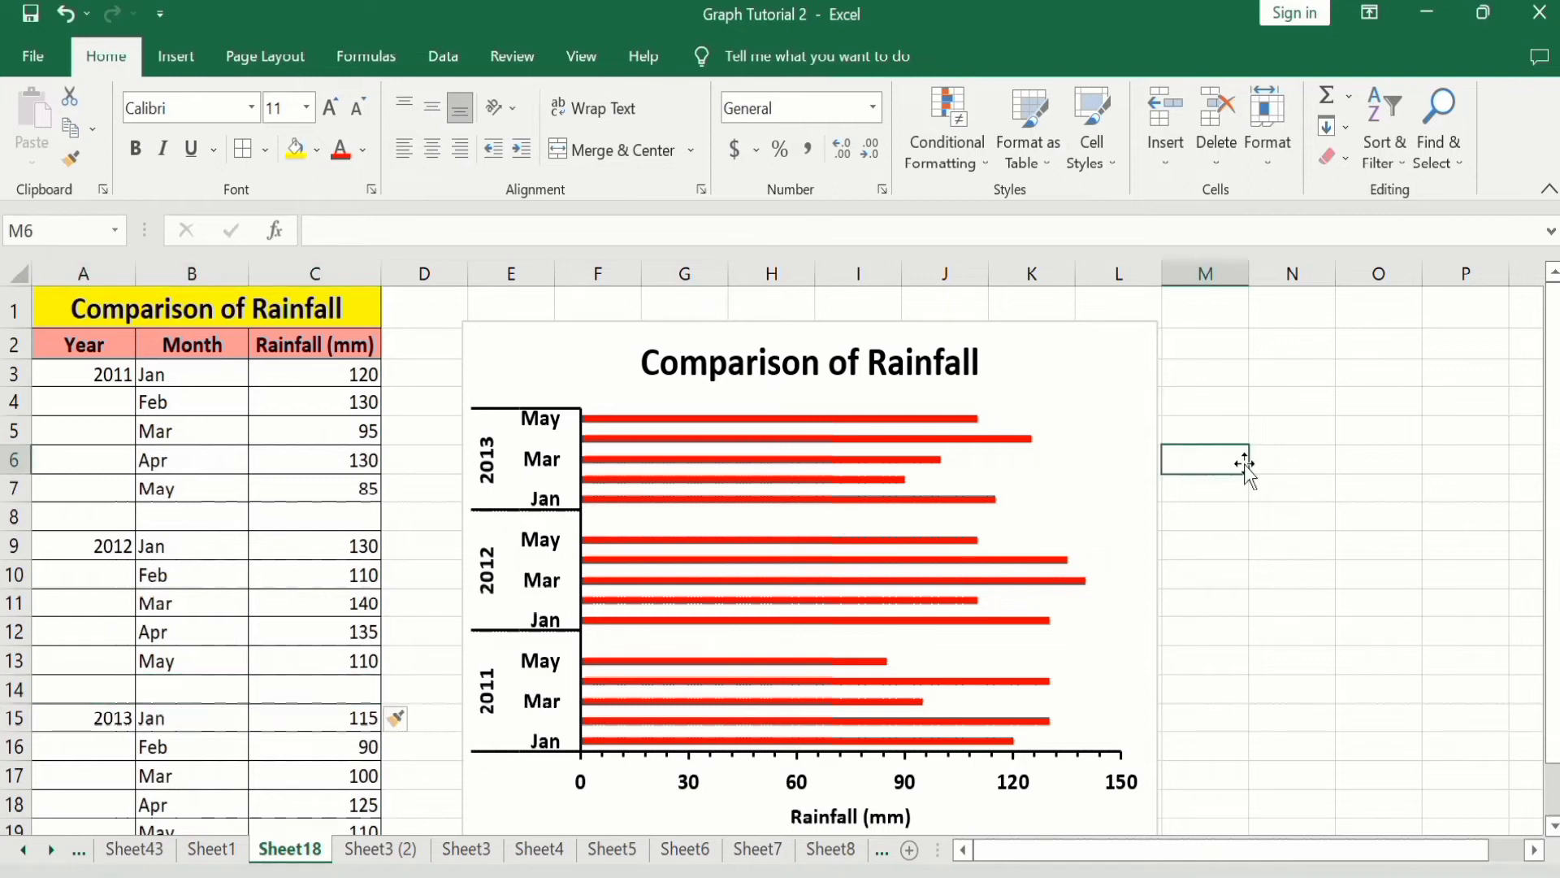
- Set the gap width of the chart's data series to 50% so the bars become thicker
click(805, 443)
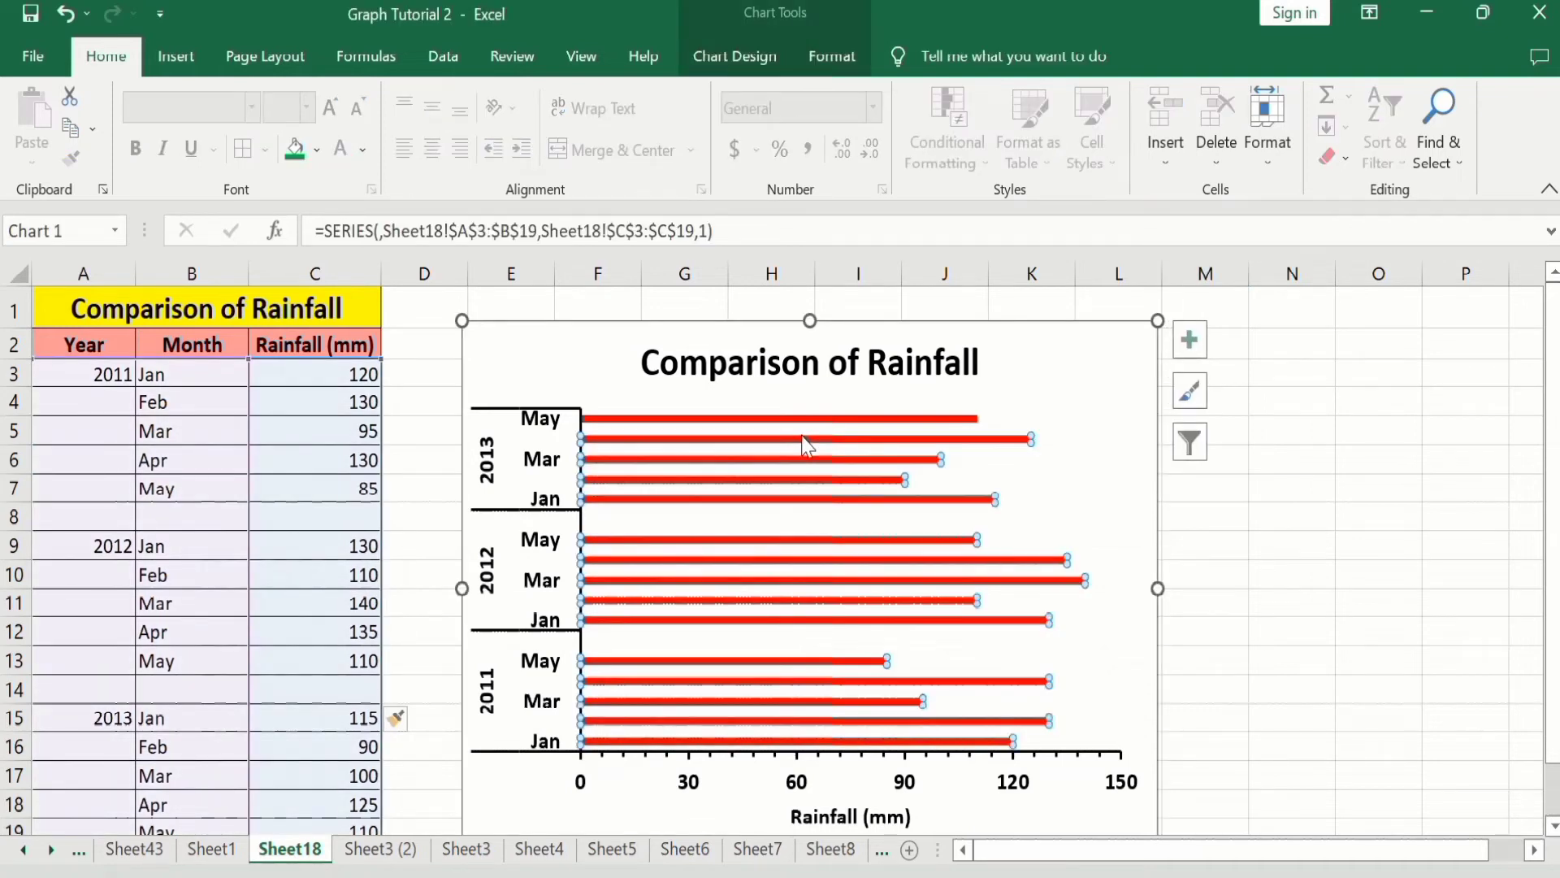
right_click(803, 437)
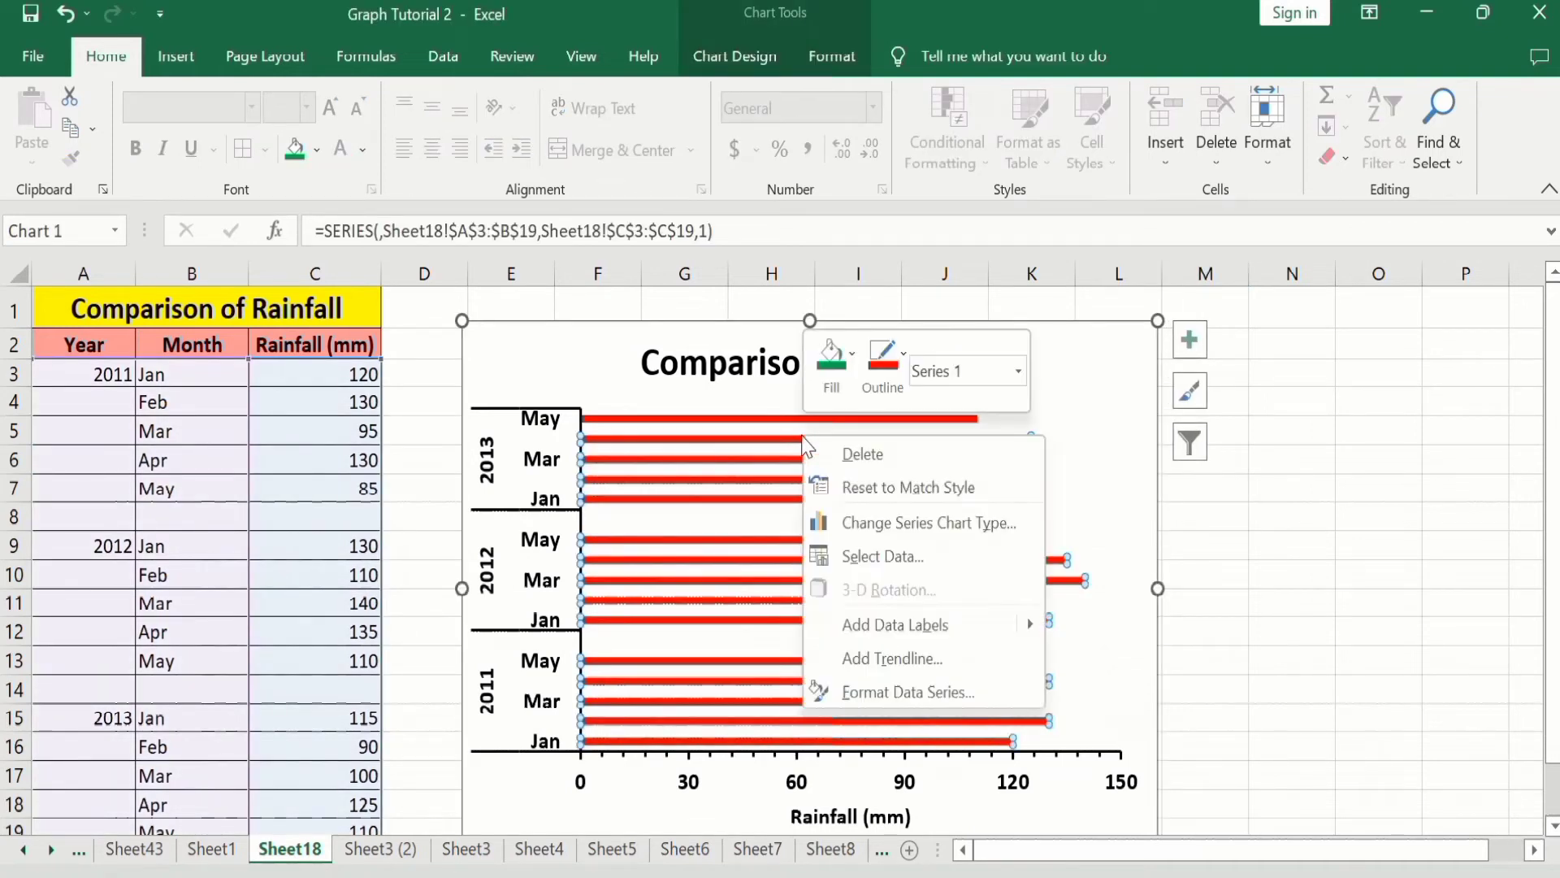
click(902, 694)
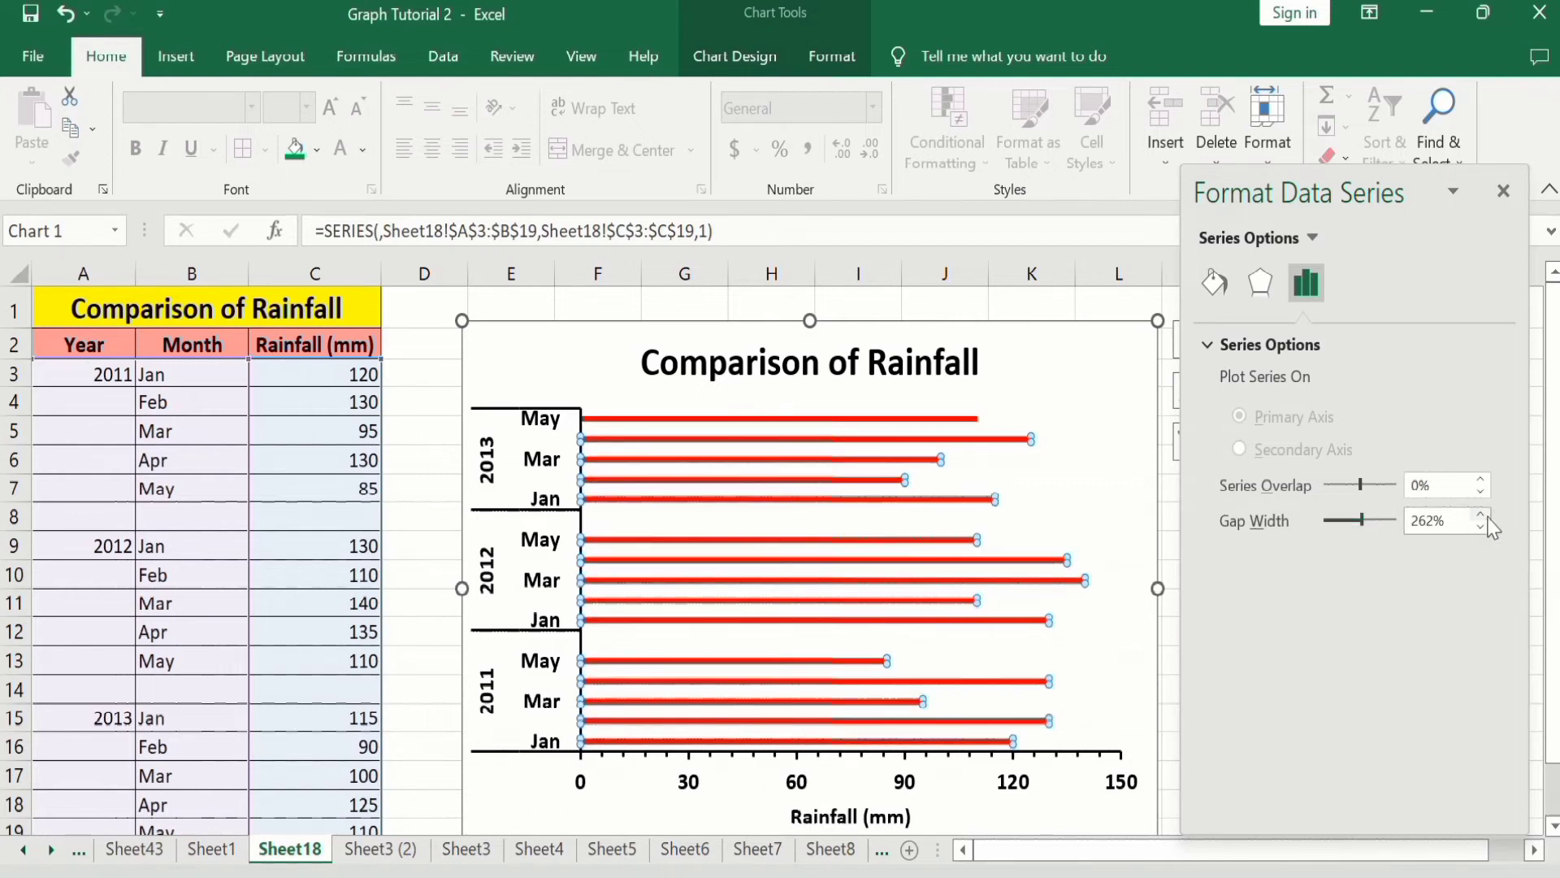
click(1434, 522)
key(BackSpace)
key(BackSpace)
key(BackSpace)
text(50)
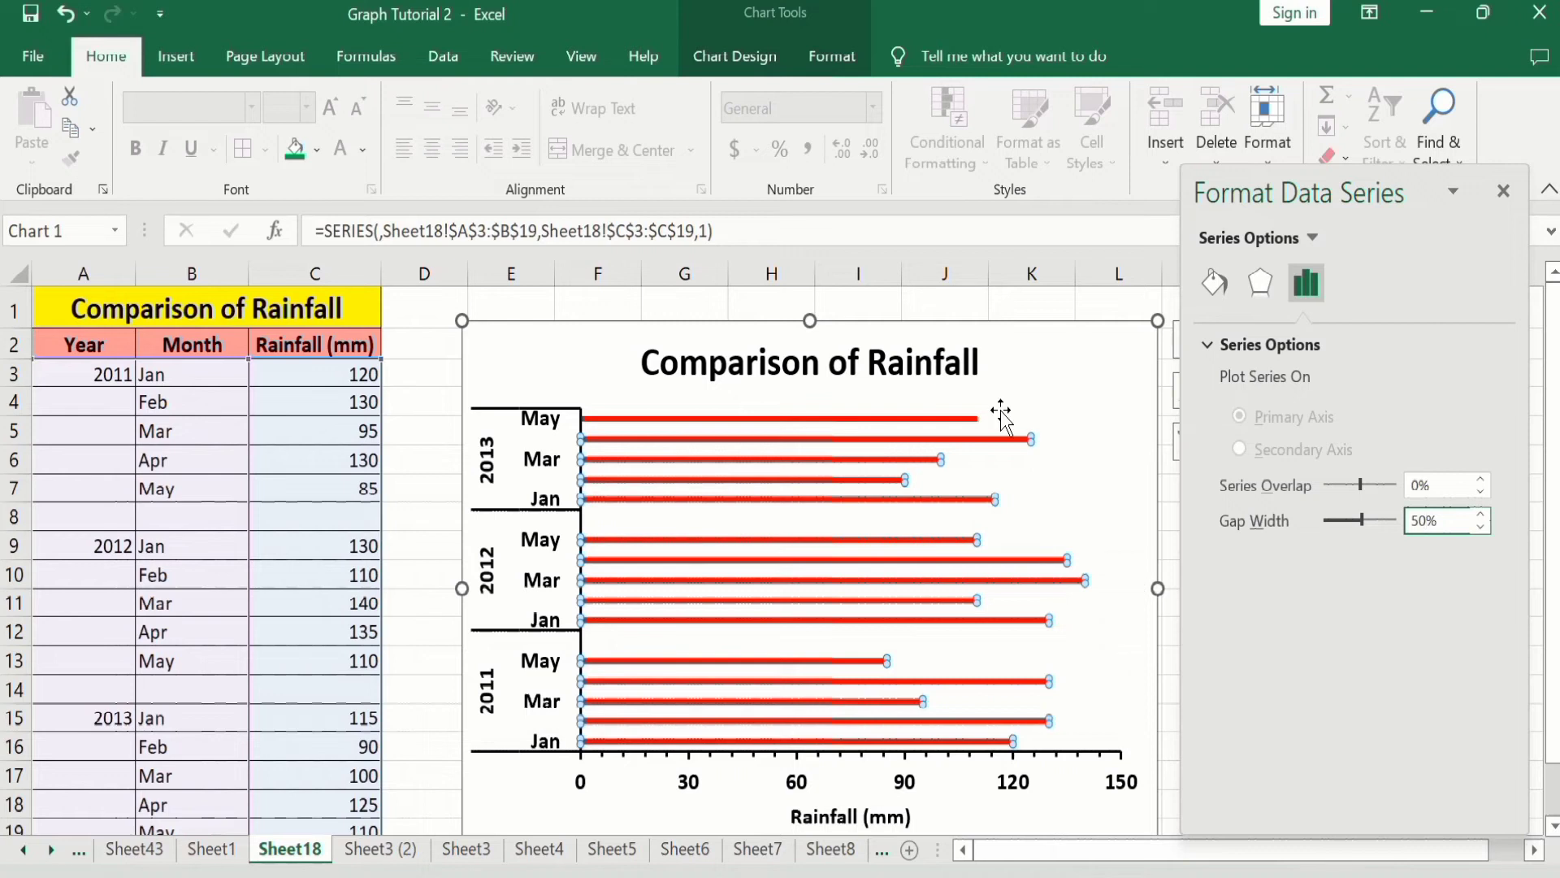
click(416, 405)
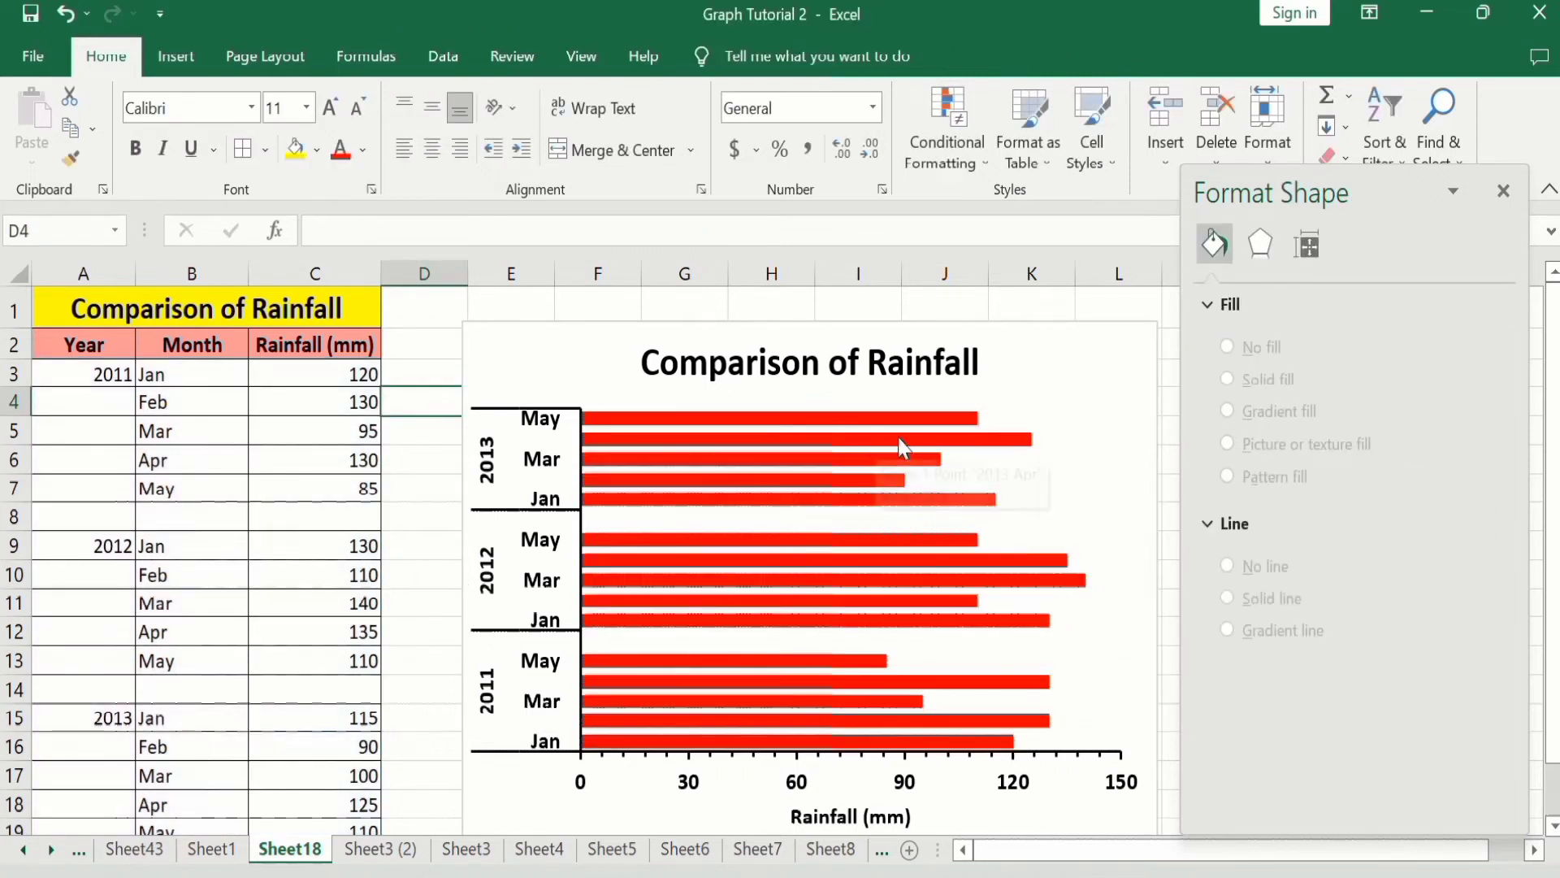
- Give all the bars of the data series a solid black border line
mouse_move(802, 510)
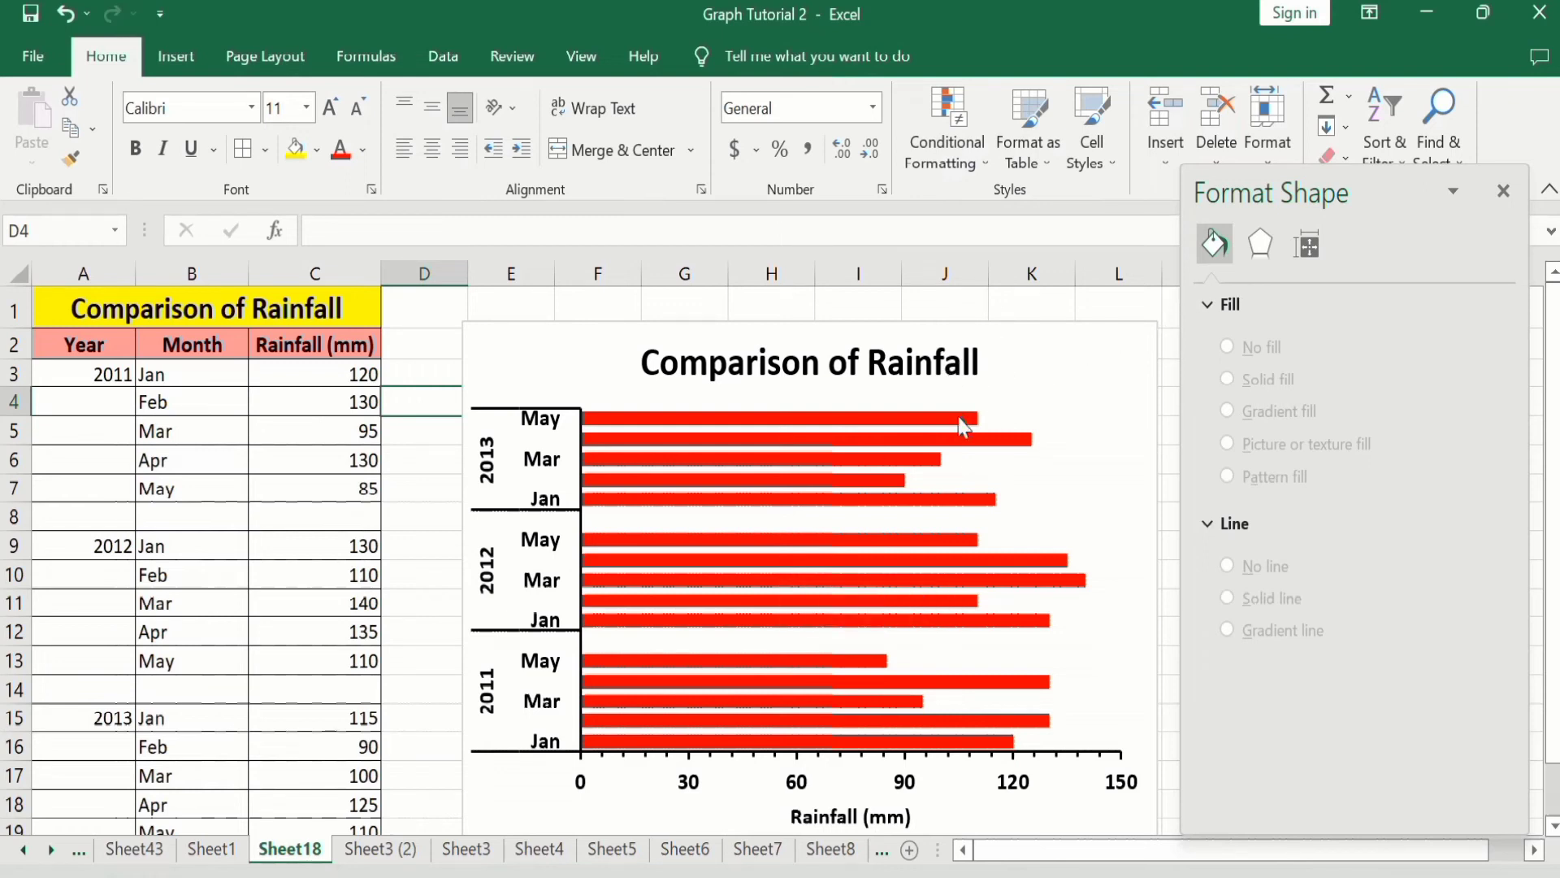
mouse_move(958, 421)
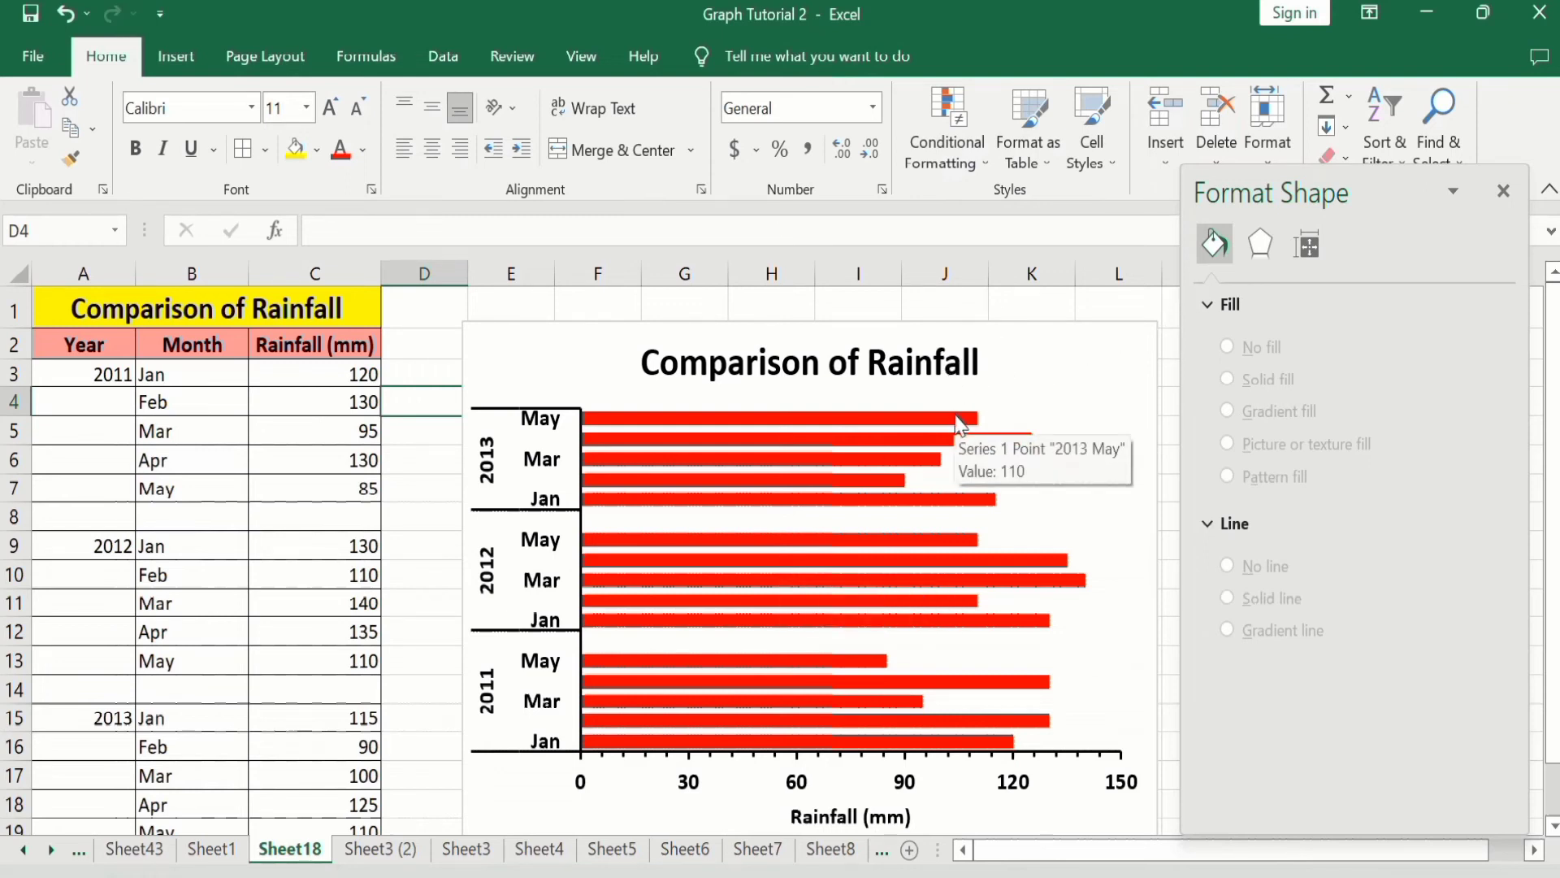
click(945, 444)
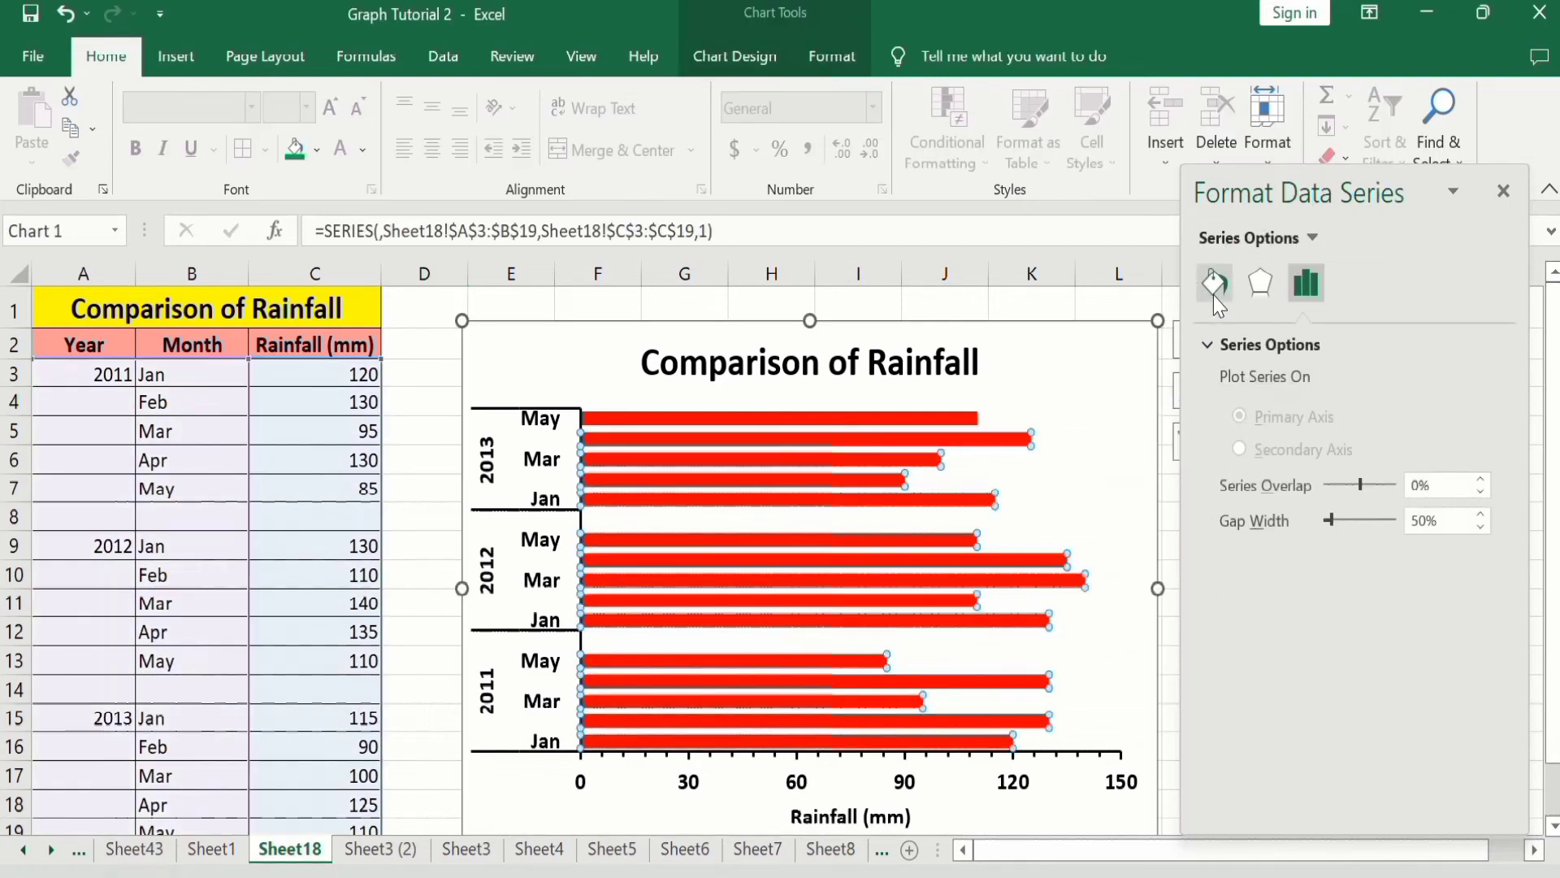
click(1213, 293)
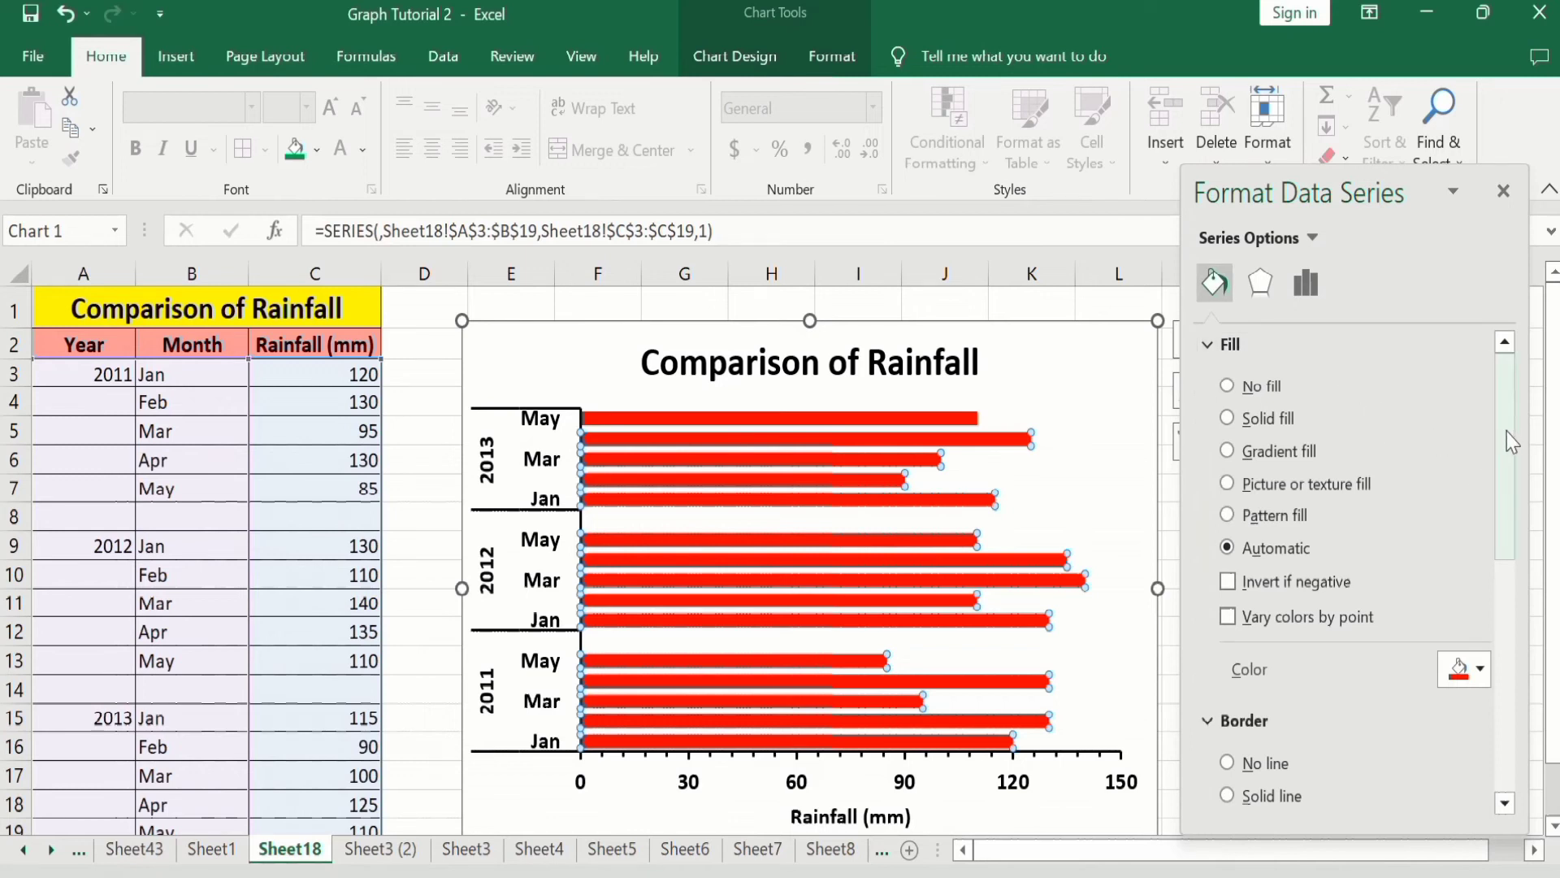
scroll(1508, 442, down, 1)
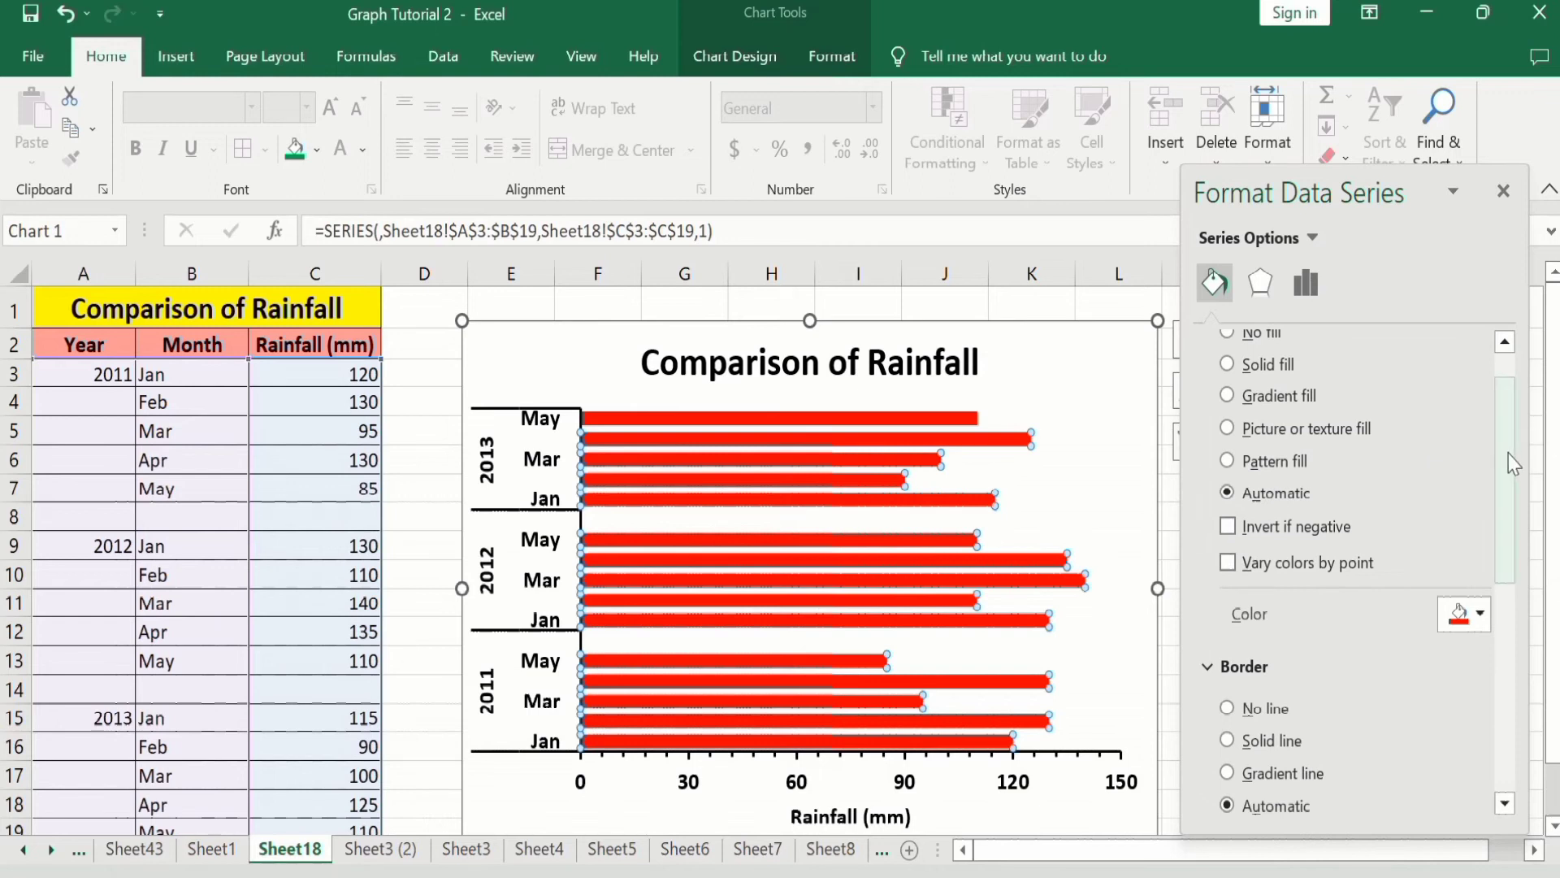
scroll(1510, 454, down, 4)
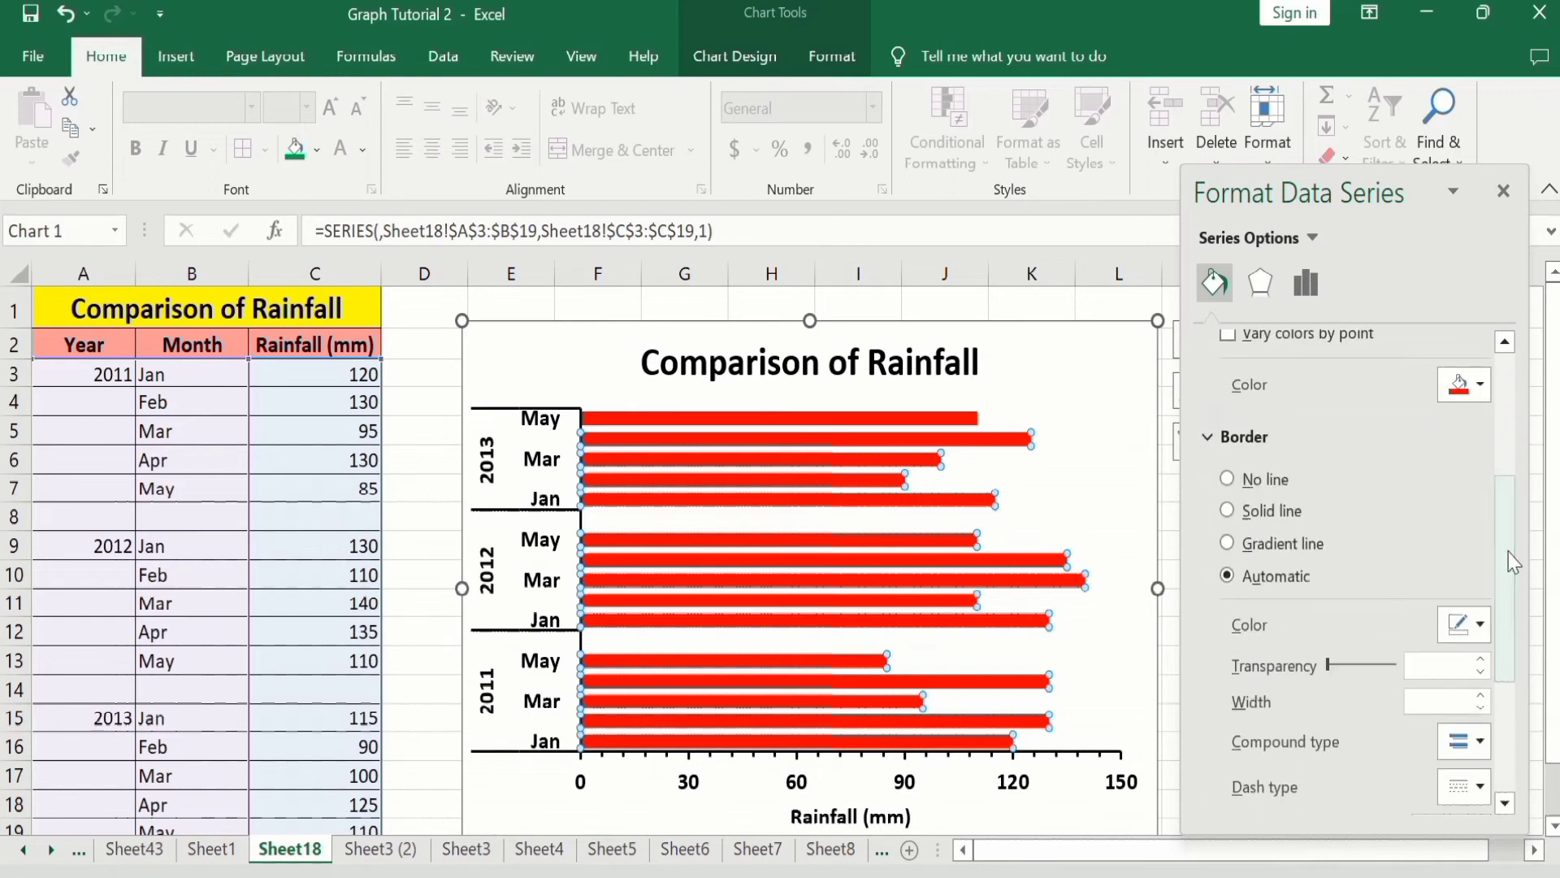
click(1227, 512)
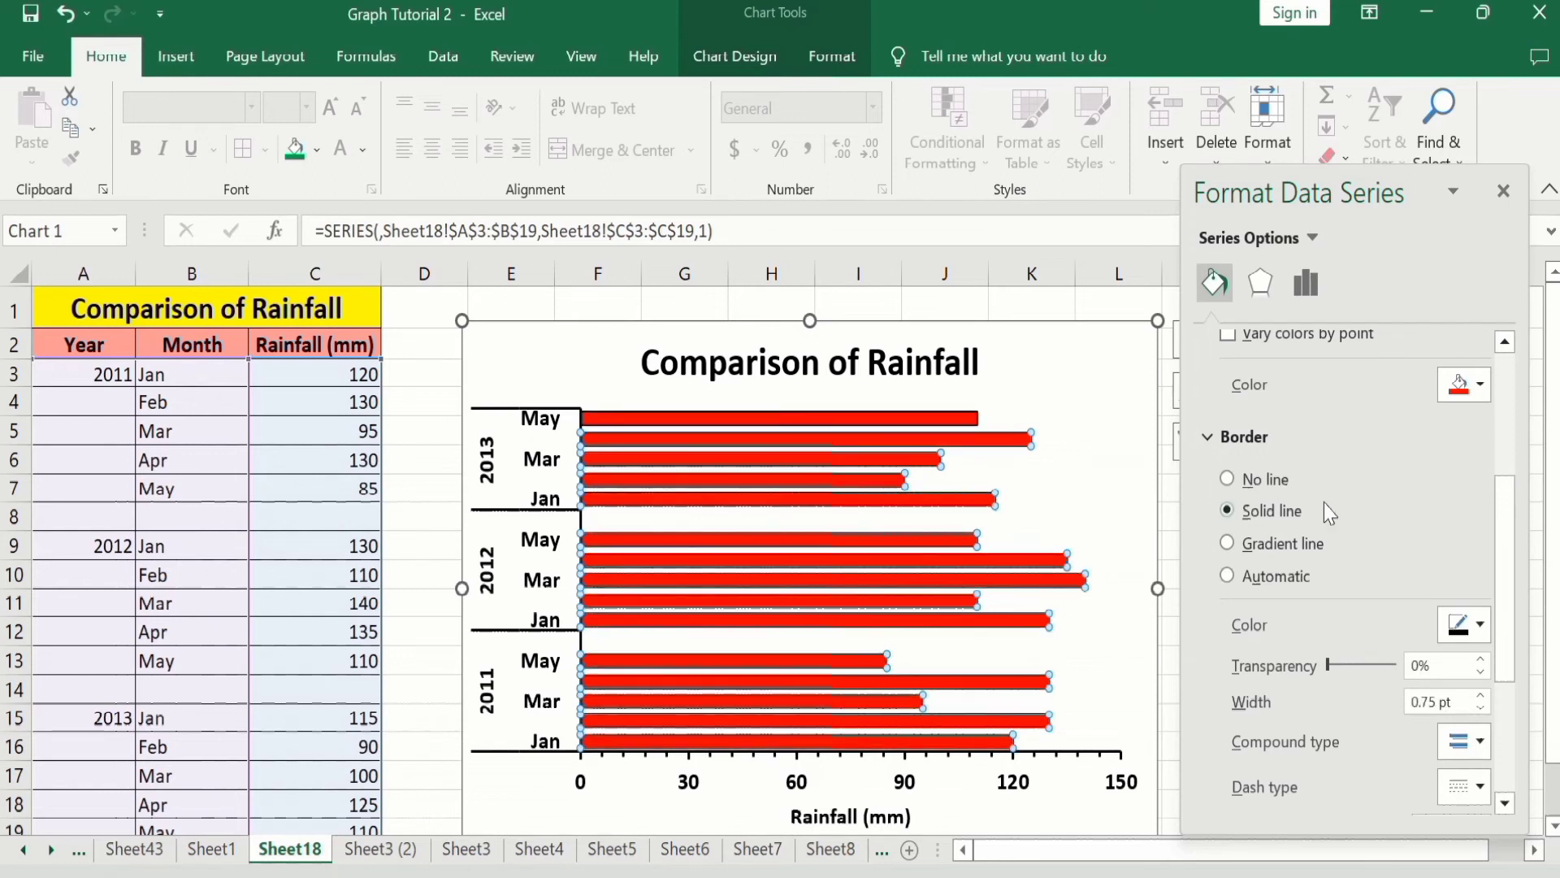
click(1473, 624)
click(1383, 359)
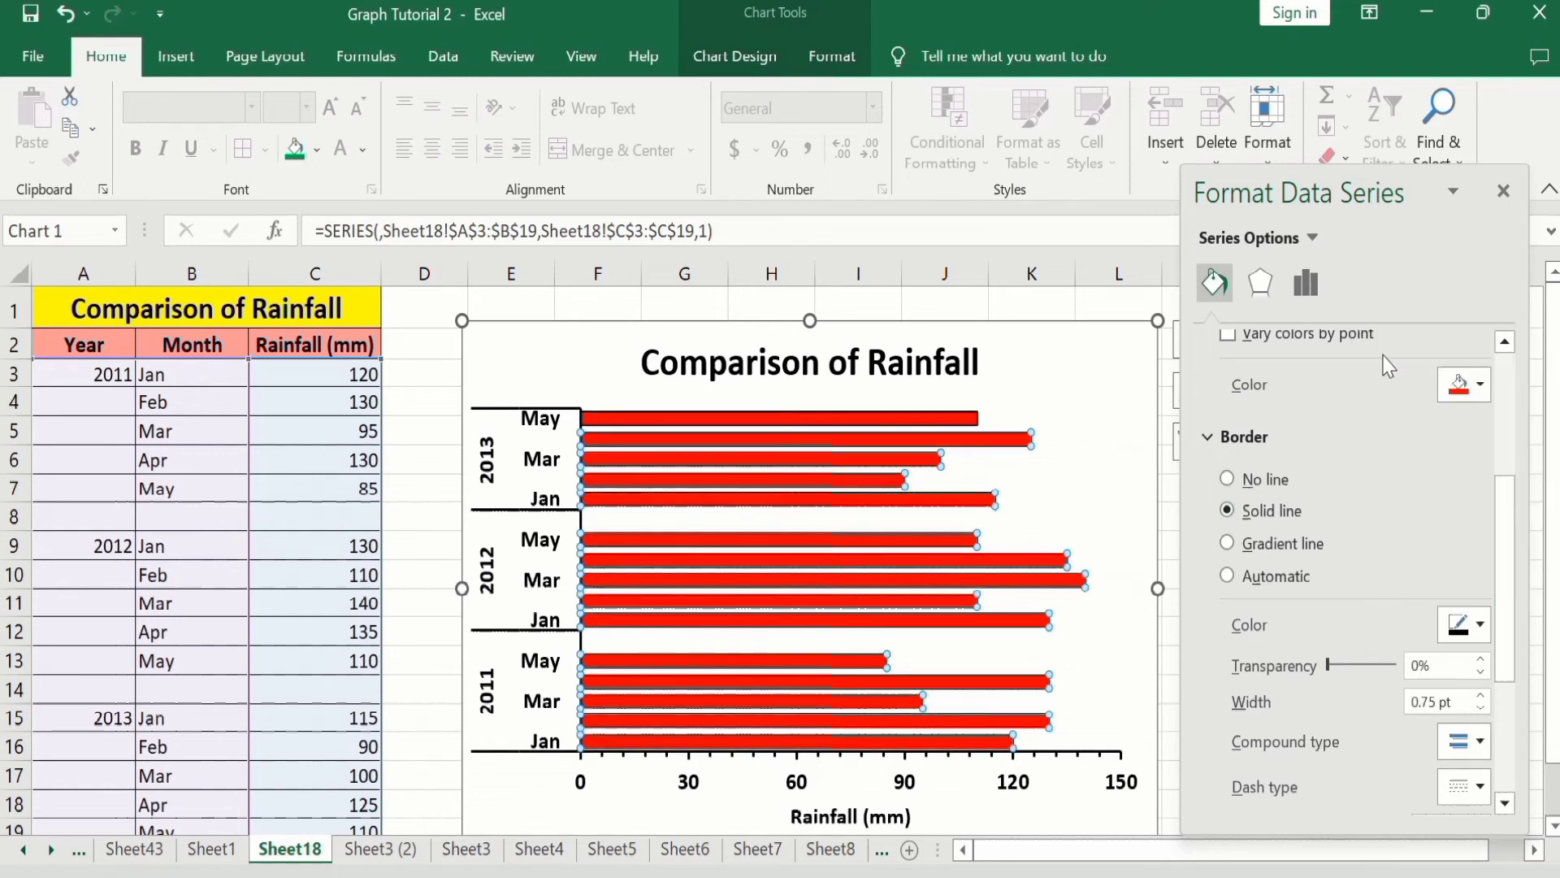
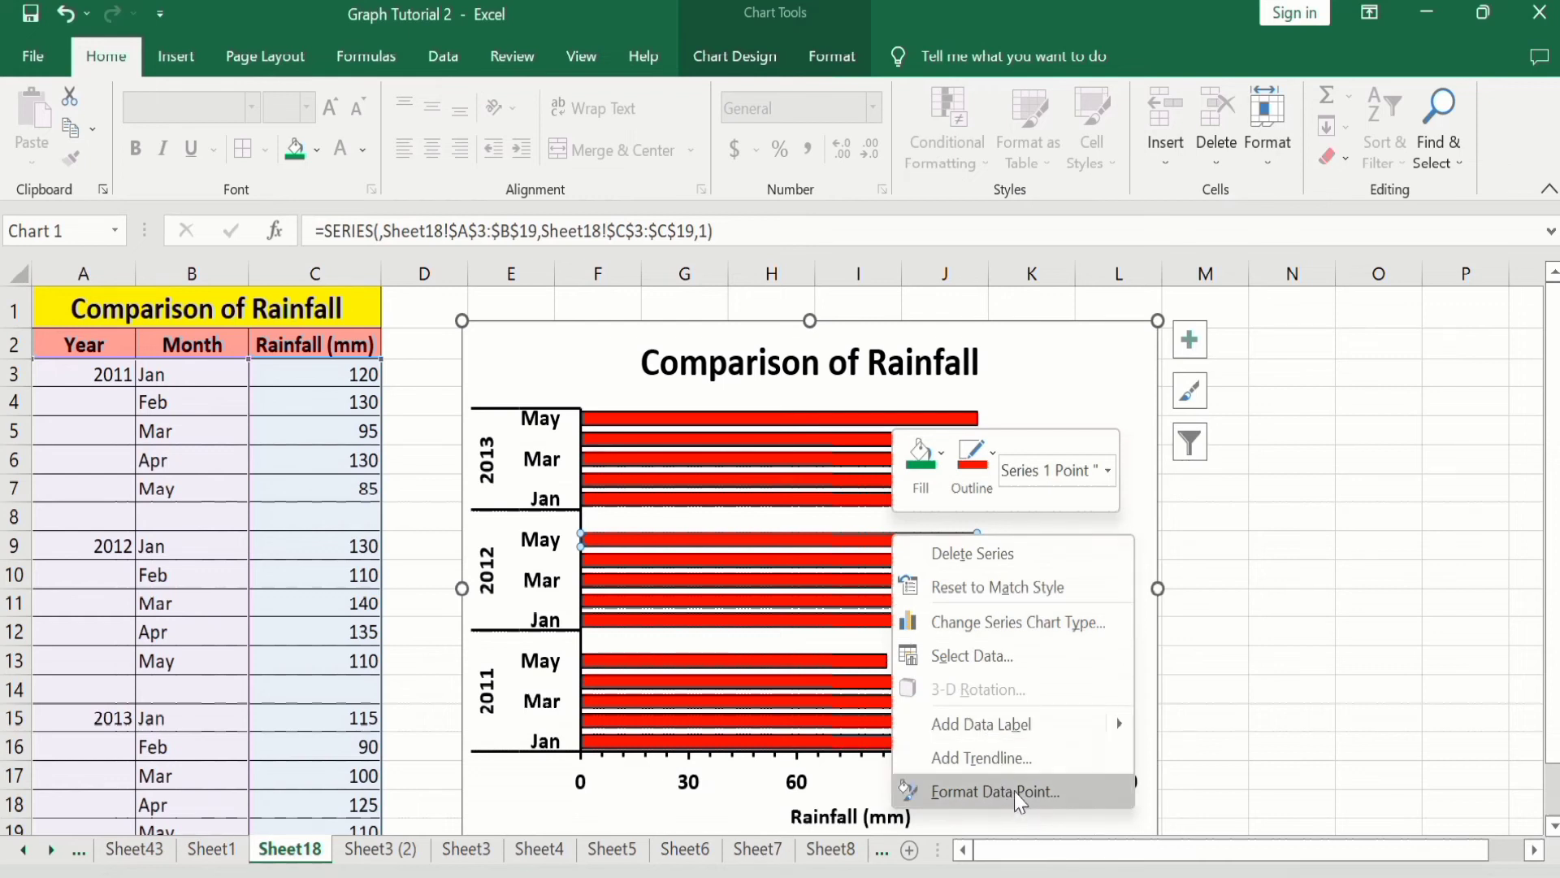
- Format only the 2012 May bar with a solid fill in the standard green colour
click(1014, 791)
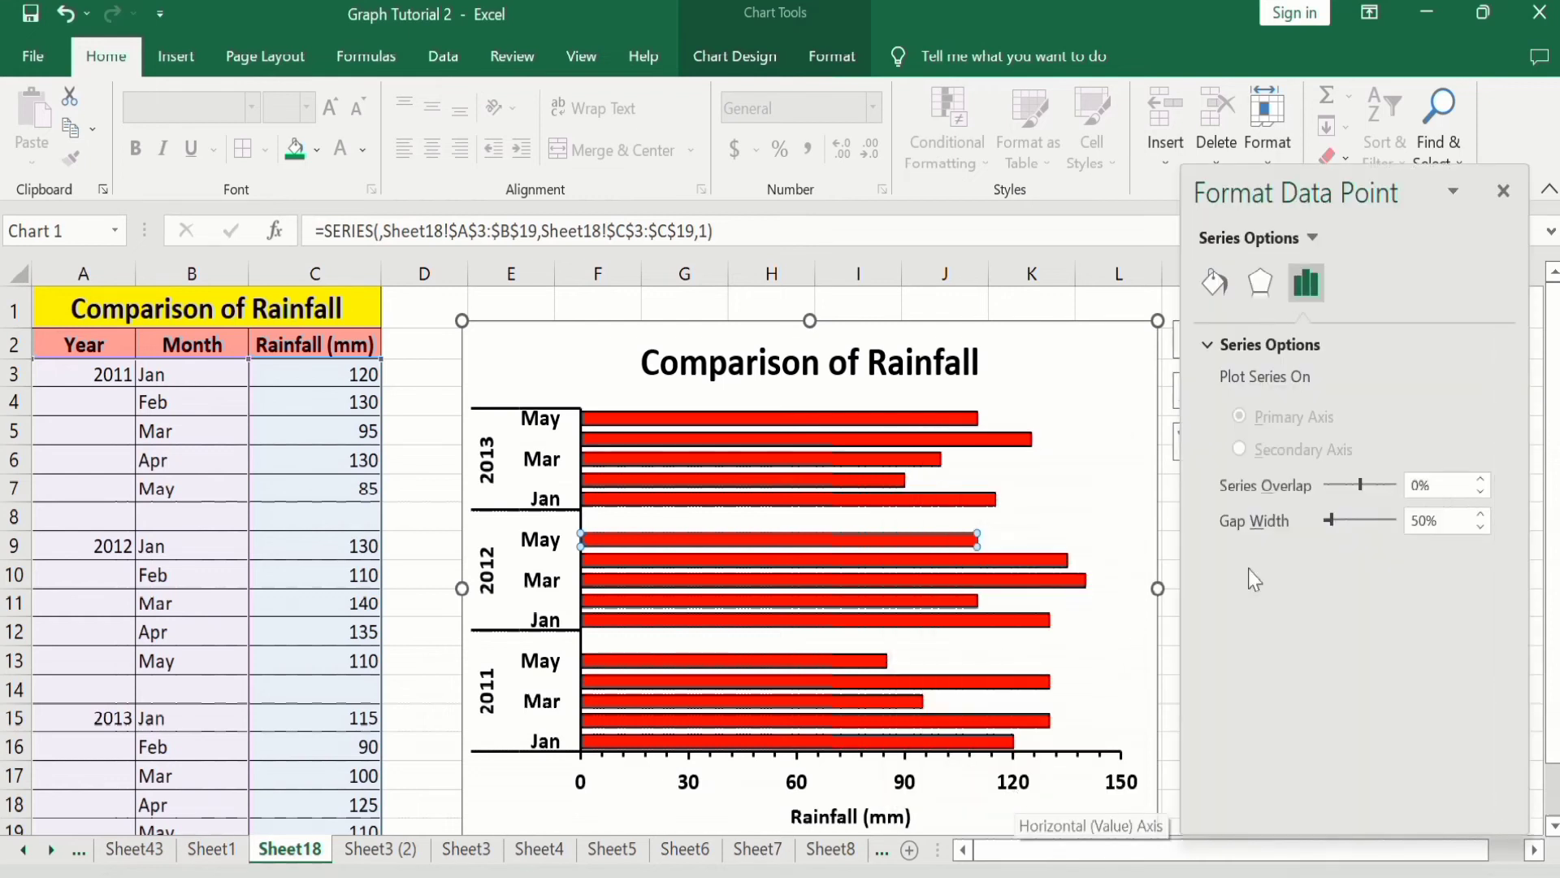
click(1211, 279)
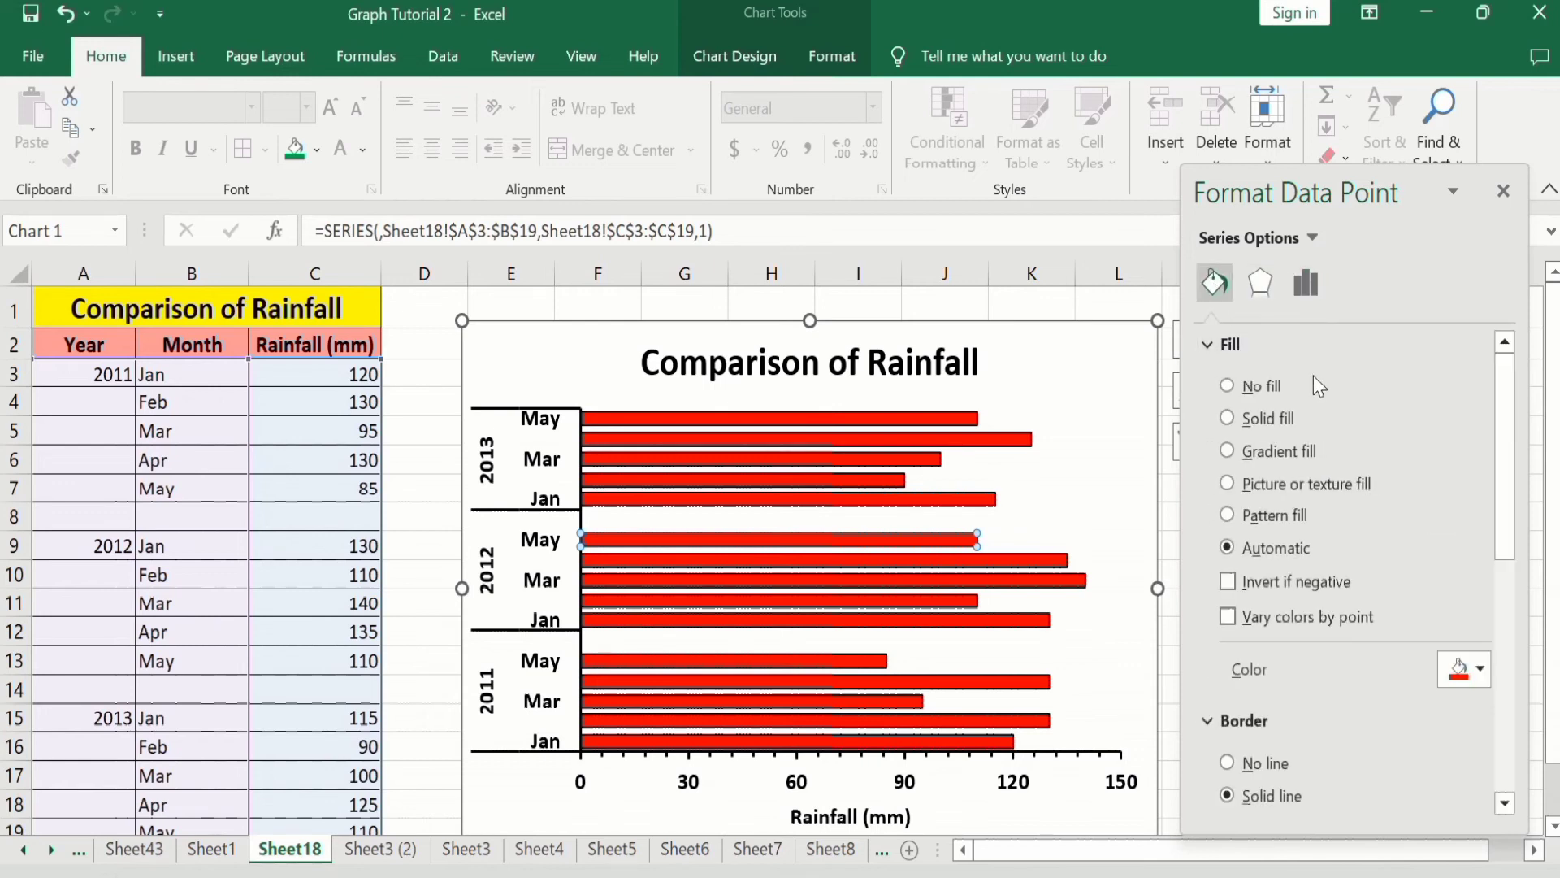
click(1227, 417)
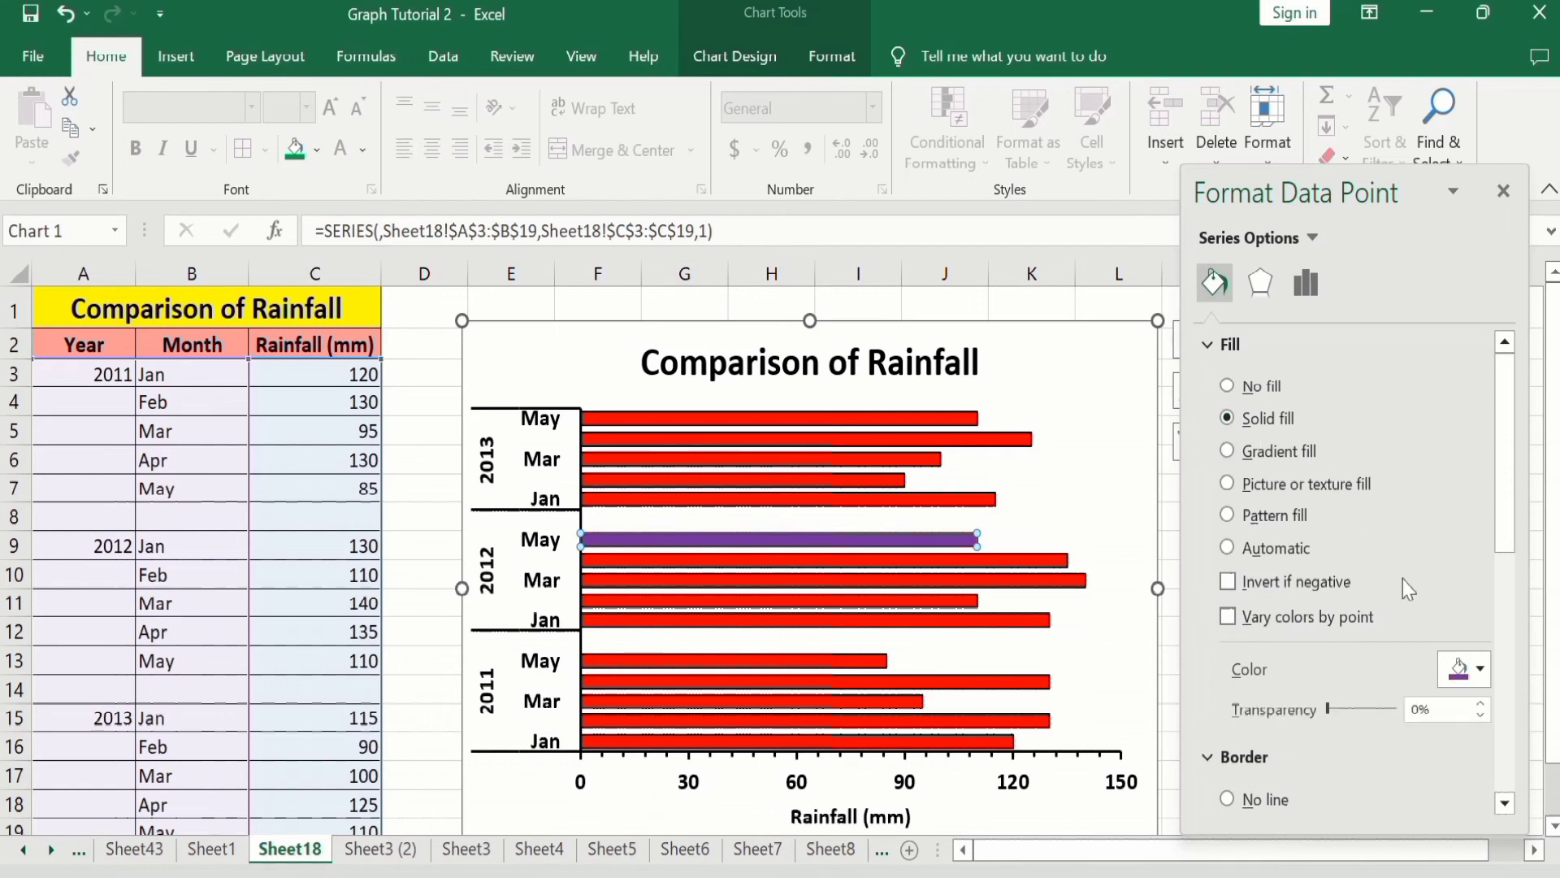
click(1480, 670)
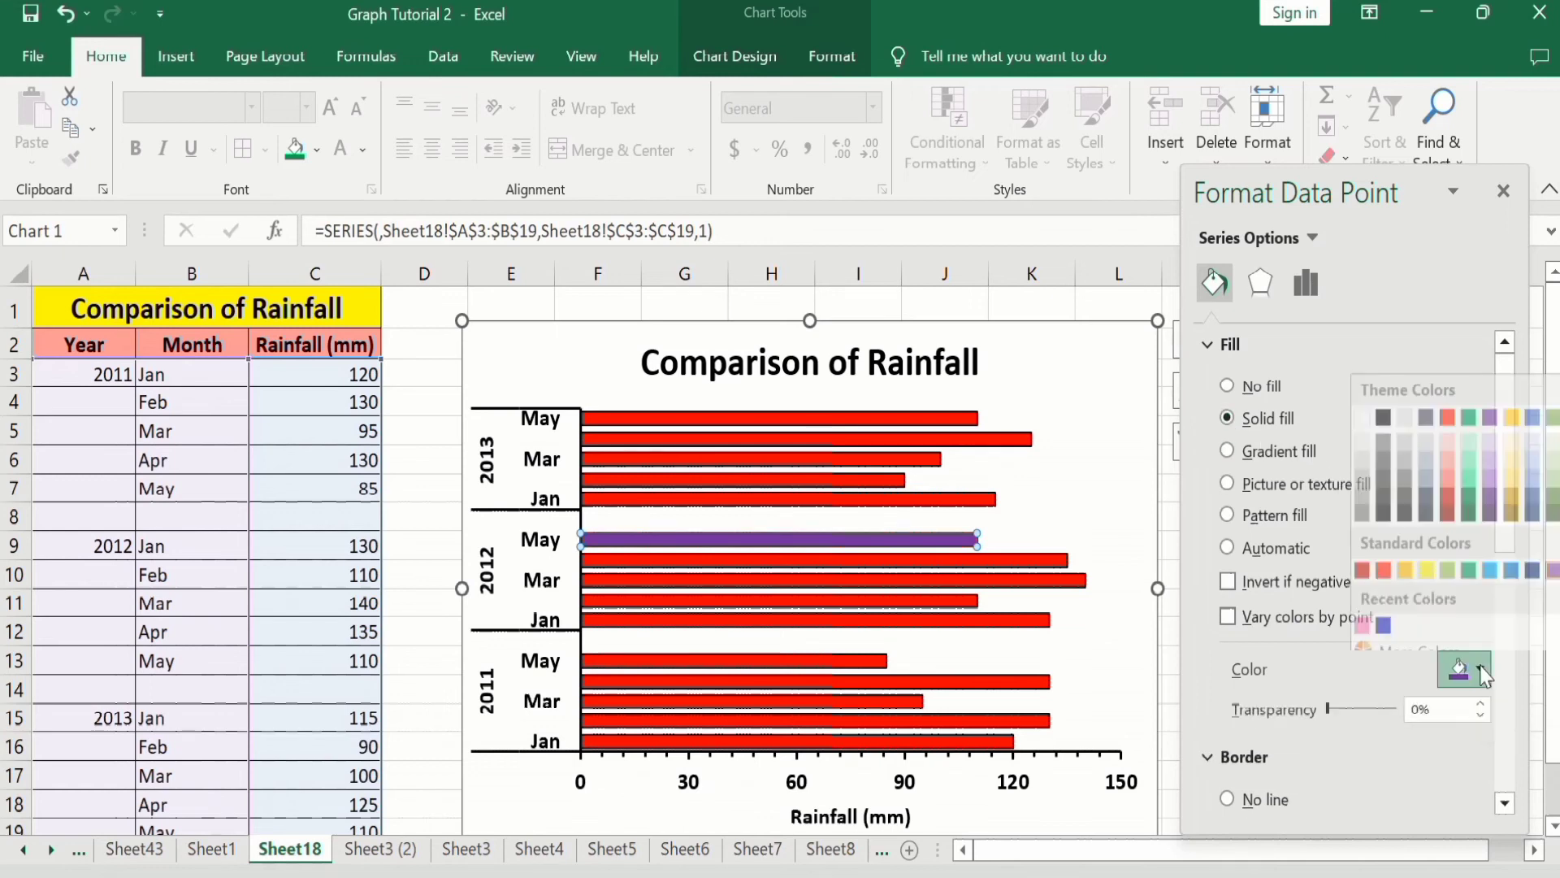
click(1469, 555)
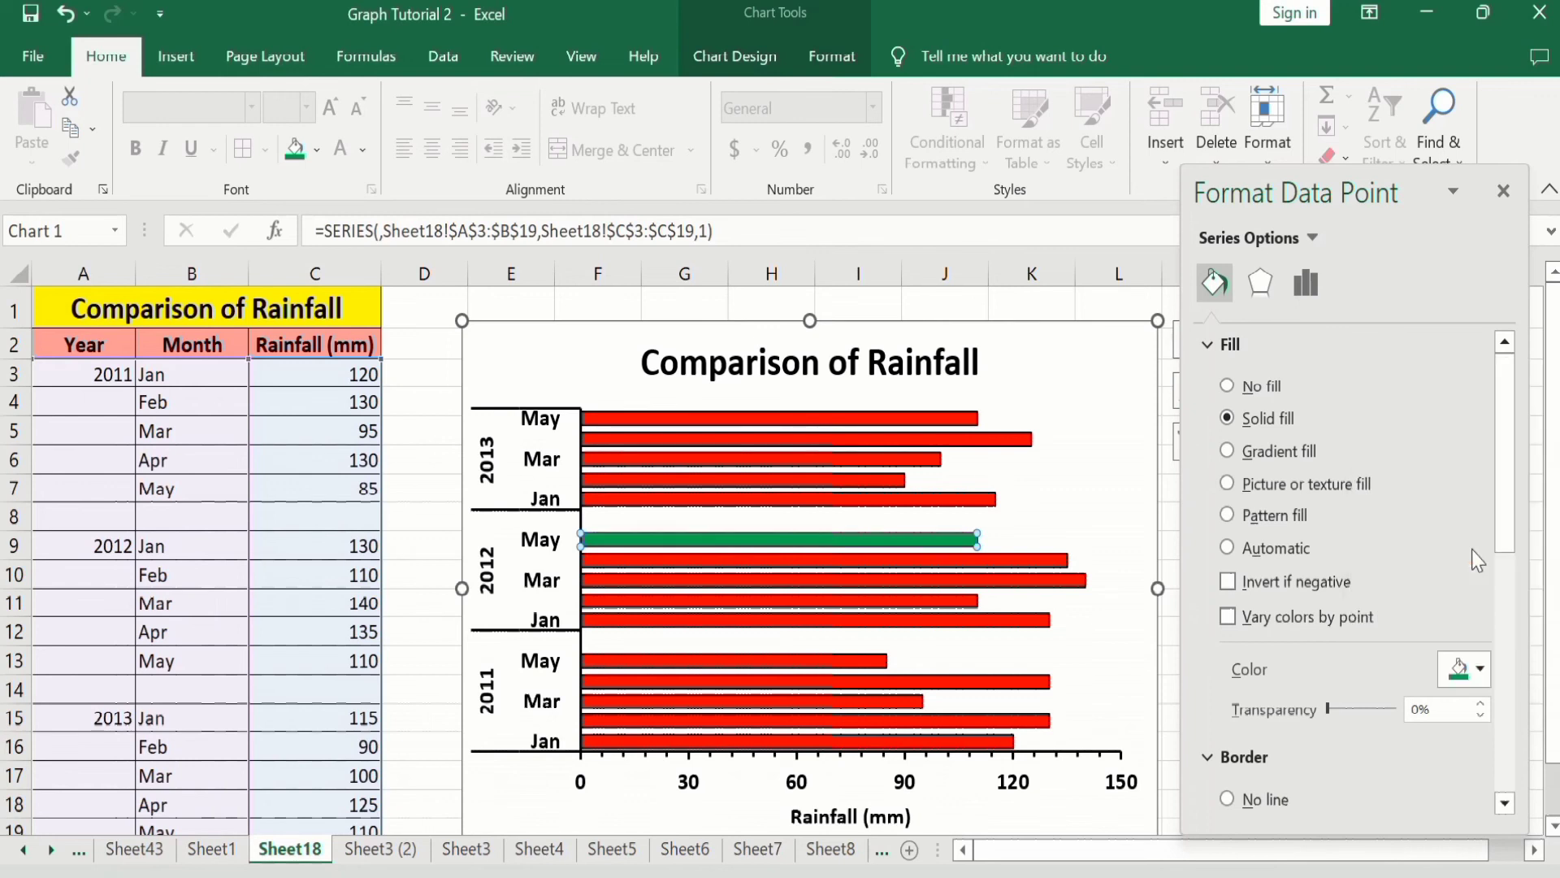
- Fill the 2012 Apr and 2012 Mar bars individually with the same standard green
click(1048, 560)
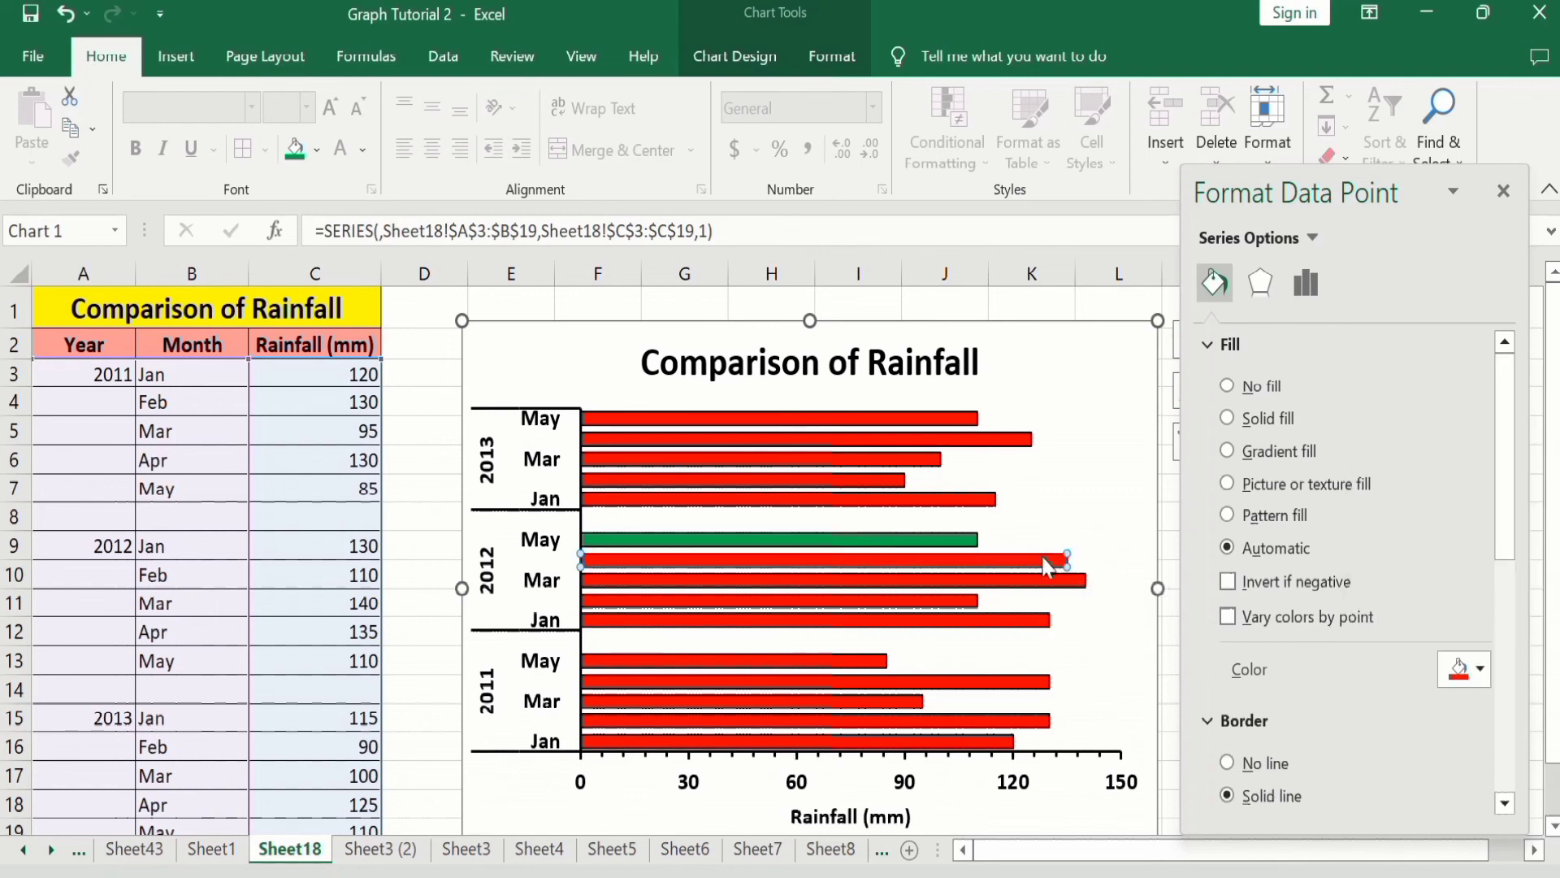
click(1482, 668)
click(1469, 555)
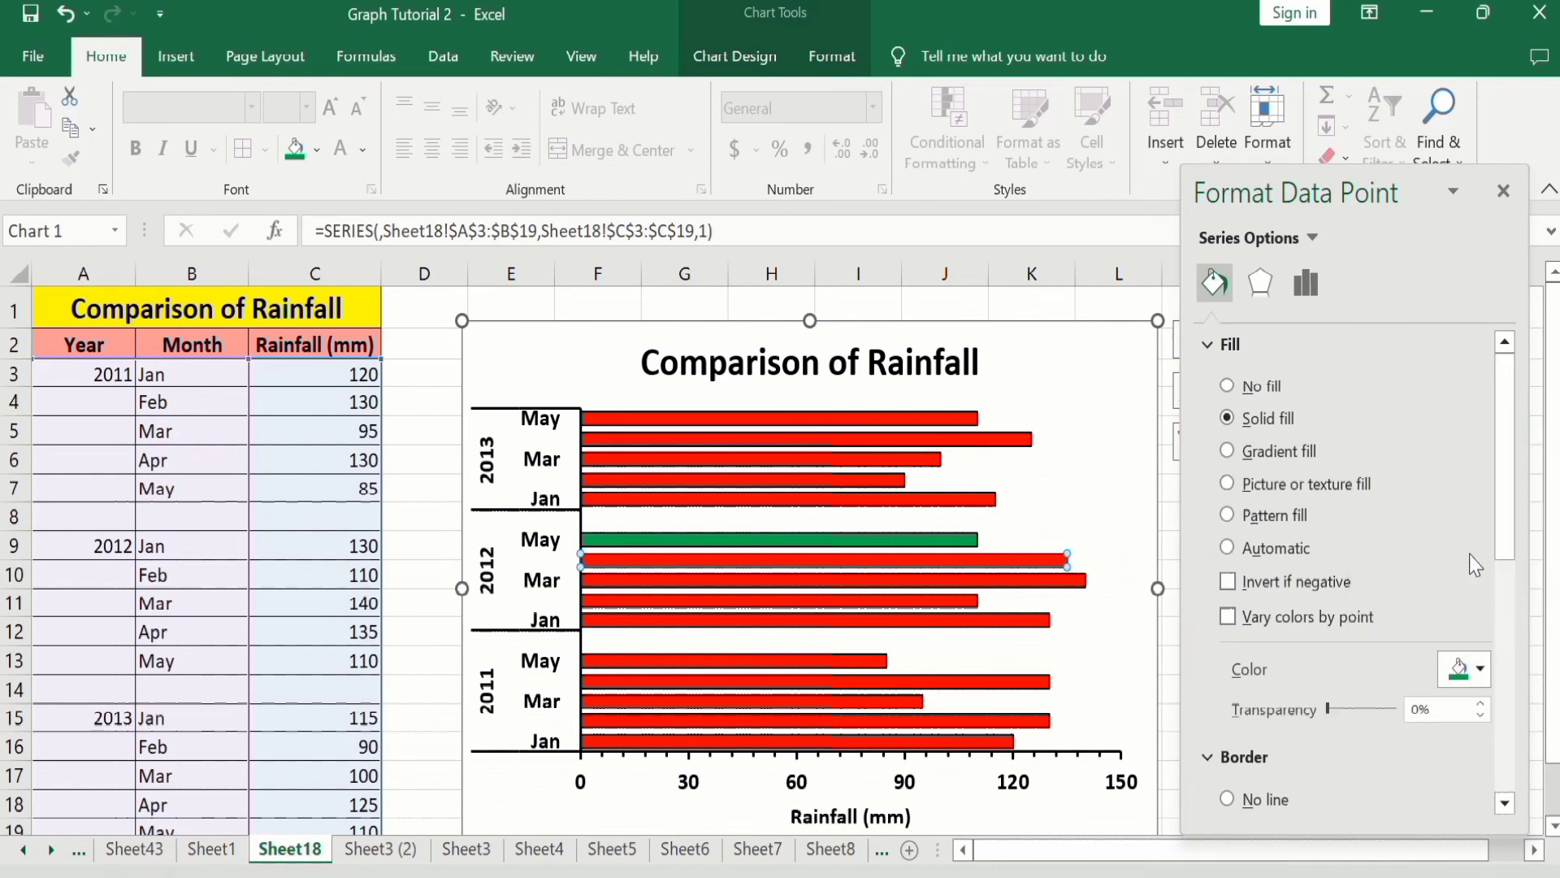
click(1054, 580)
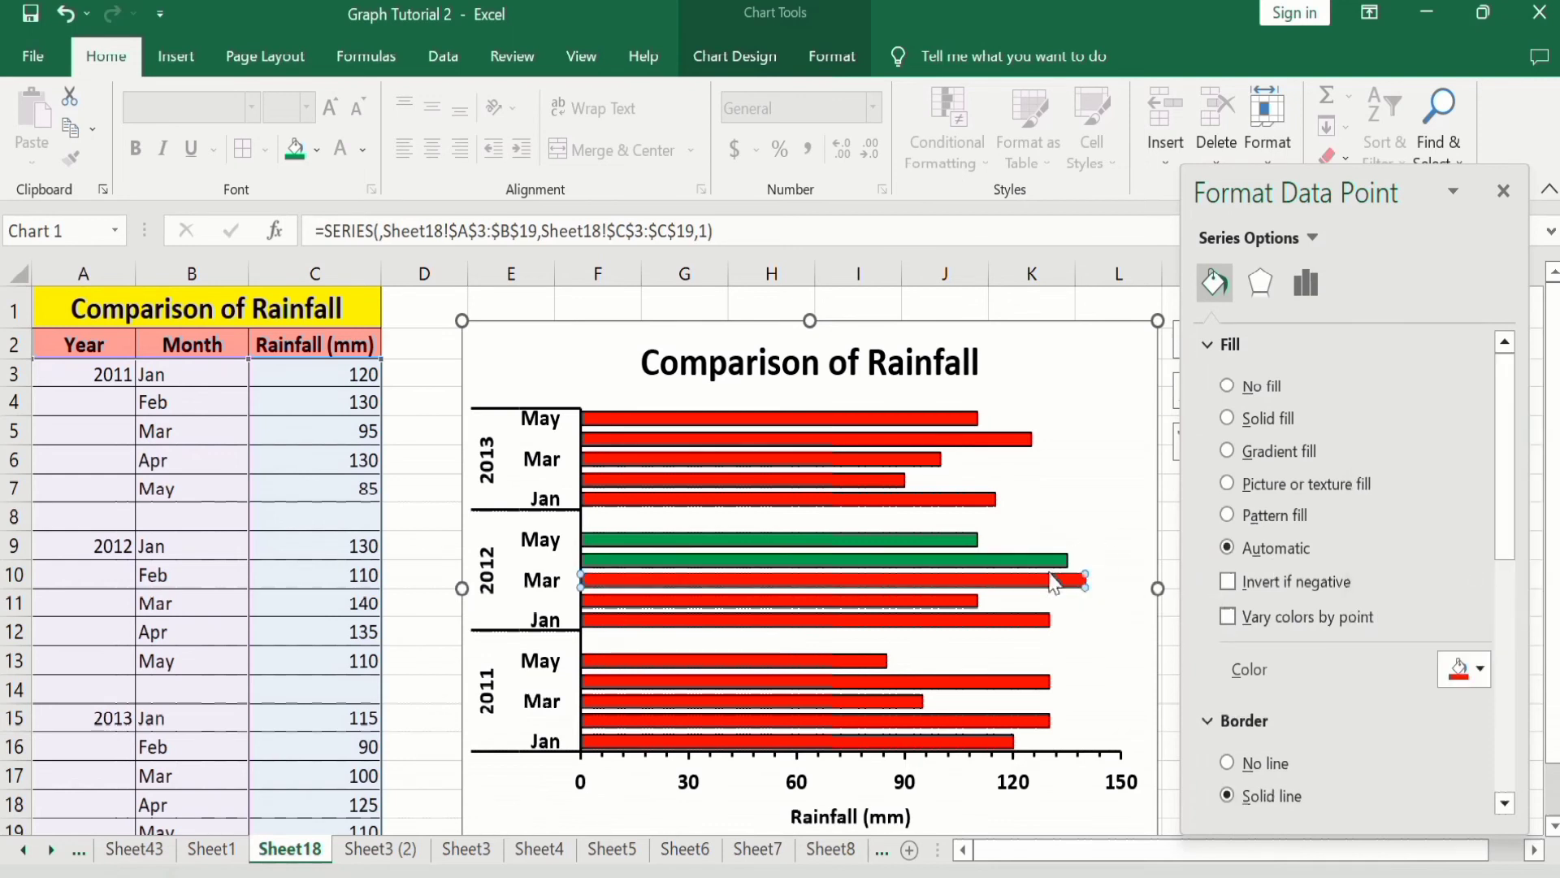
click(1479, 670)
click(1469, 556)
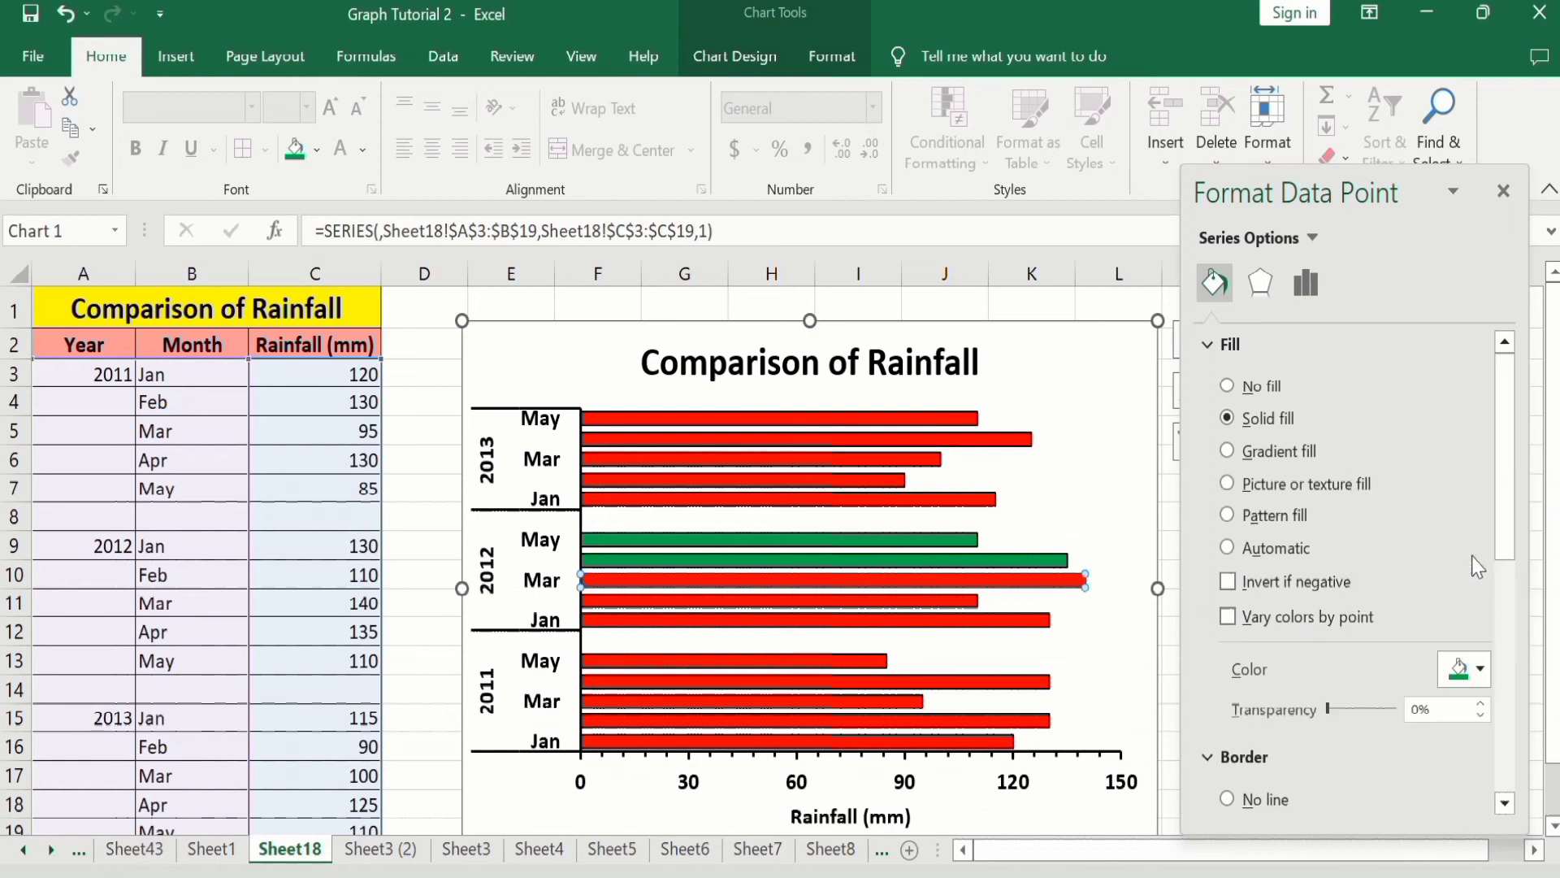
- Fill the 2012 Feb and 2012 Jan bars individually with the standard green
click(968, 600)
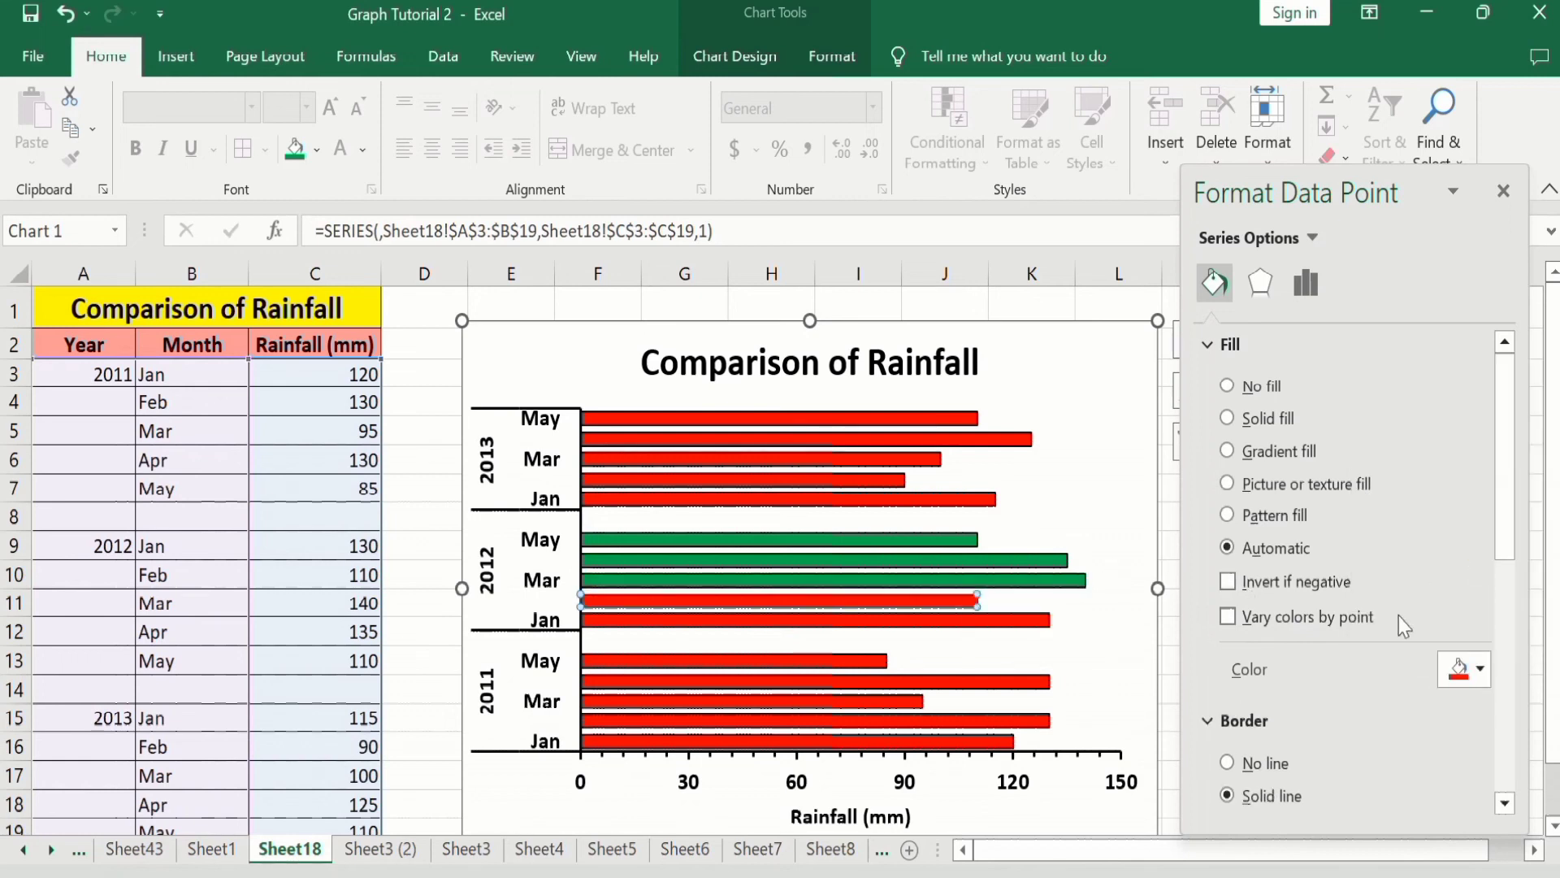
click(1478, 670)
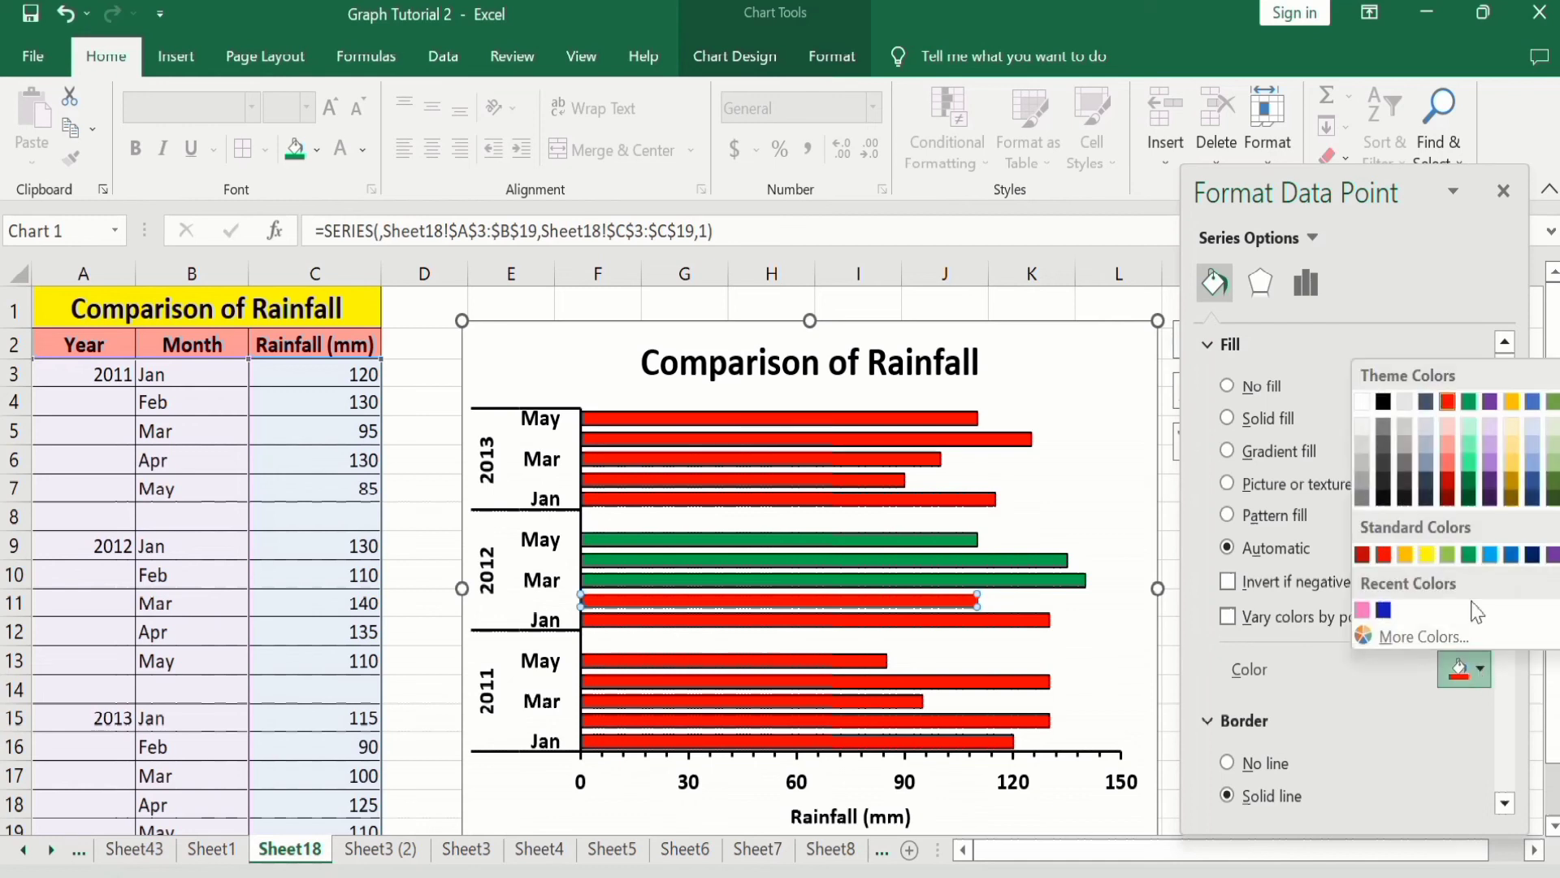
click(1469, 554)
click(1028, 619)
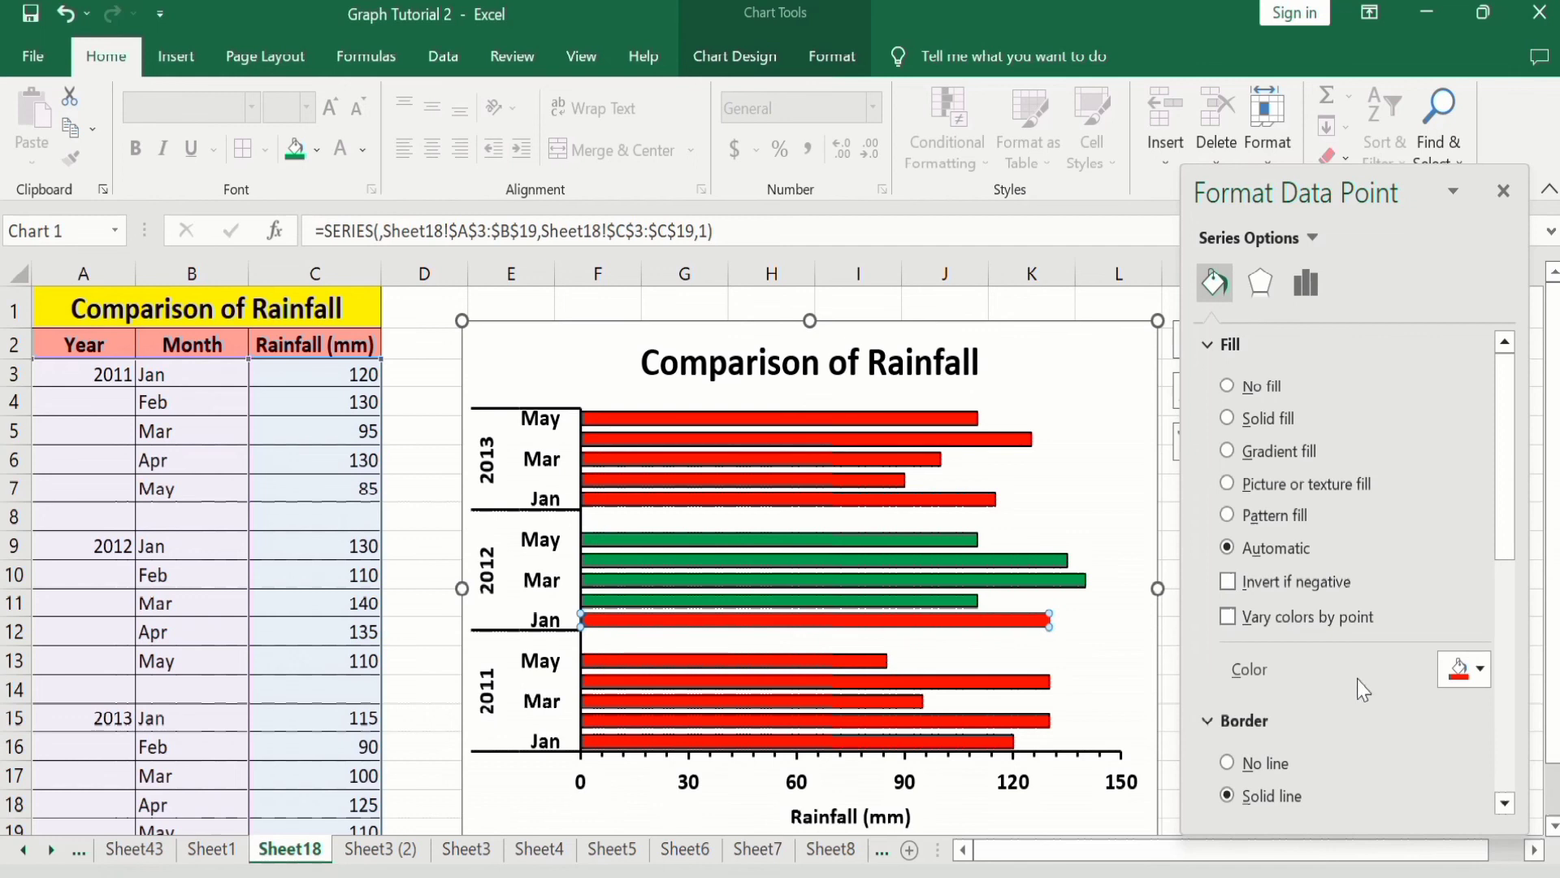
click(1486, 671)
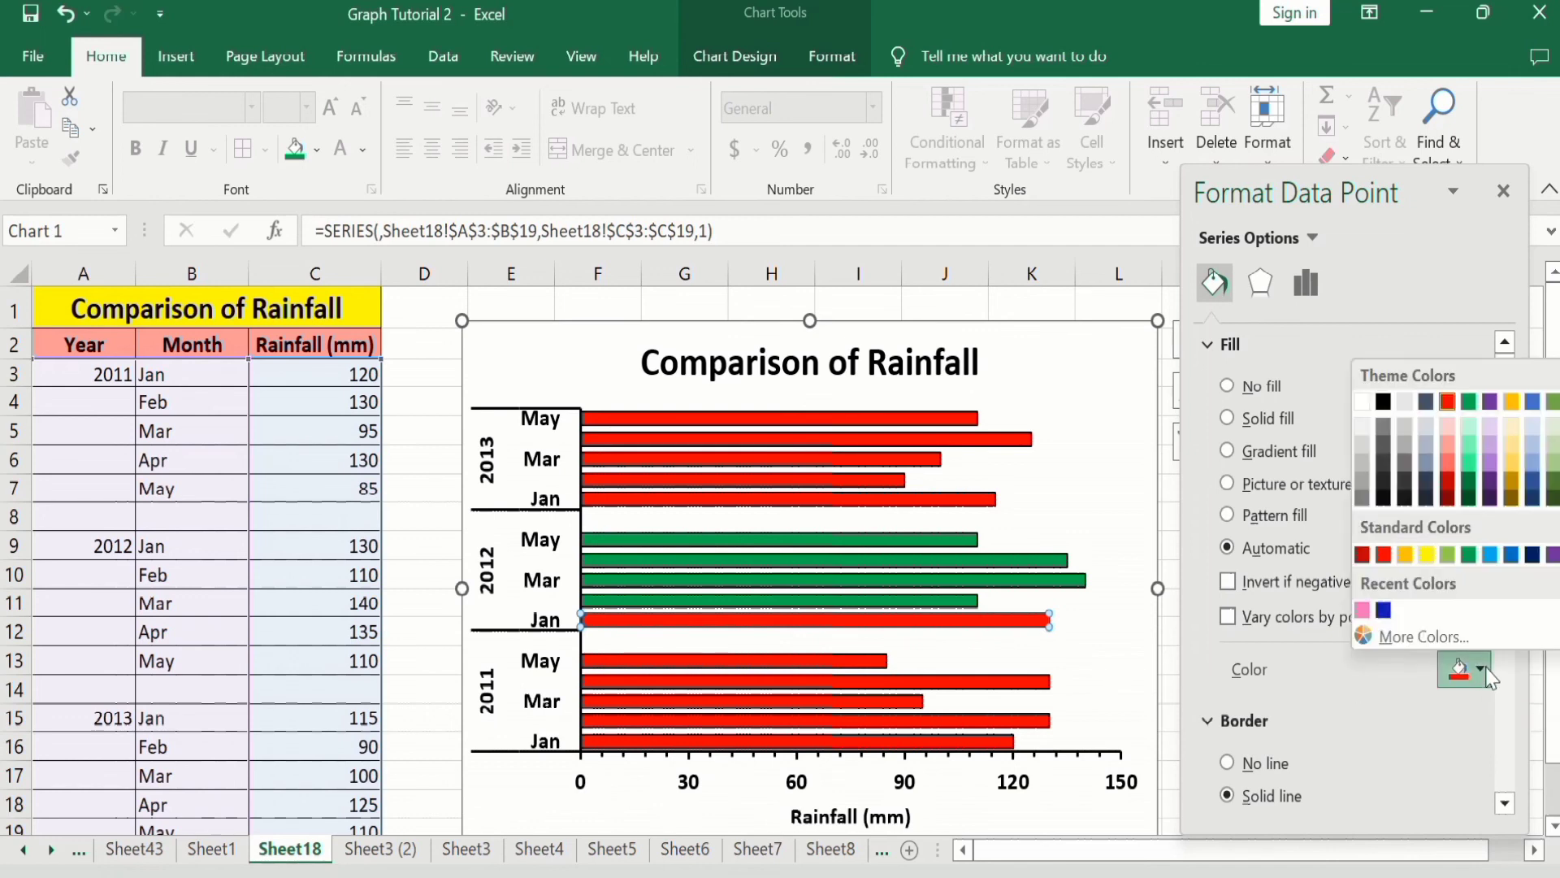
click(1469, 554)
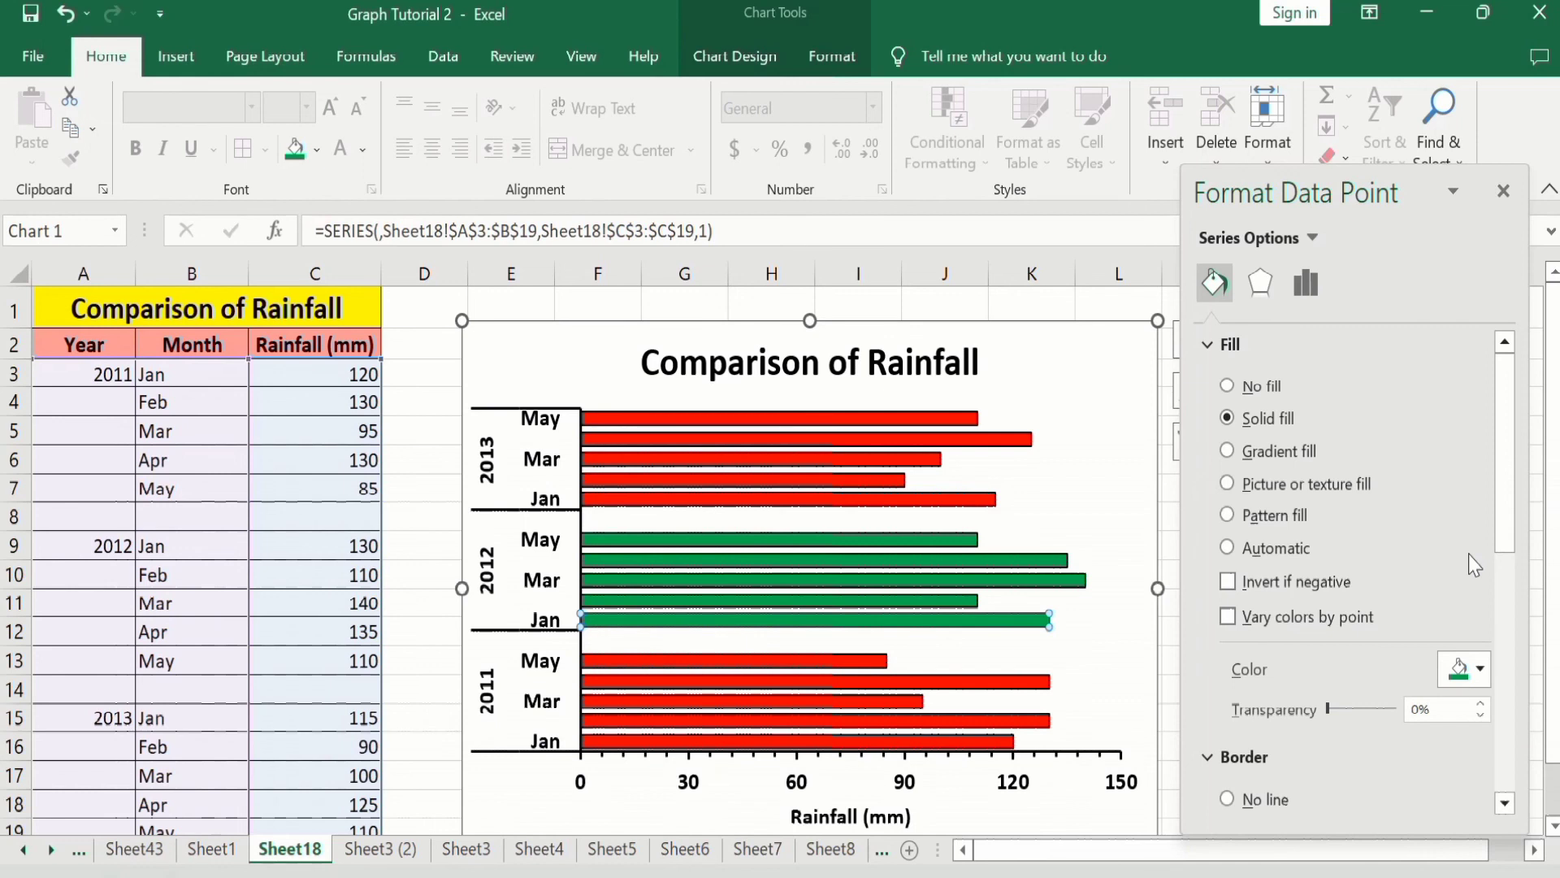
- Fill the 2011 May and 2011 Apr bars individually with the standard purple colour
click(874, 660)
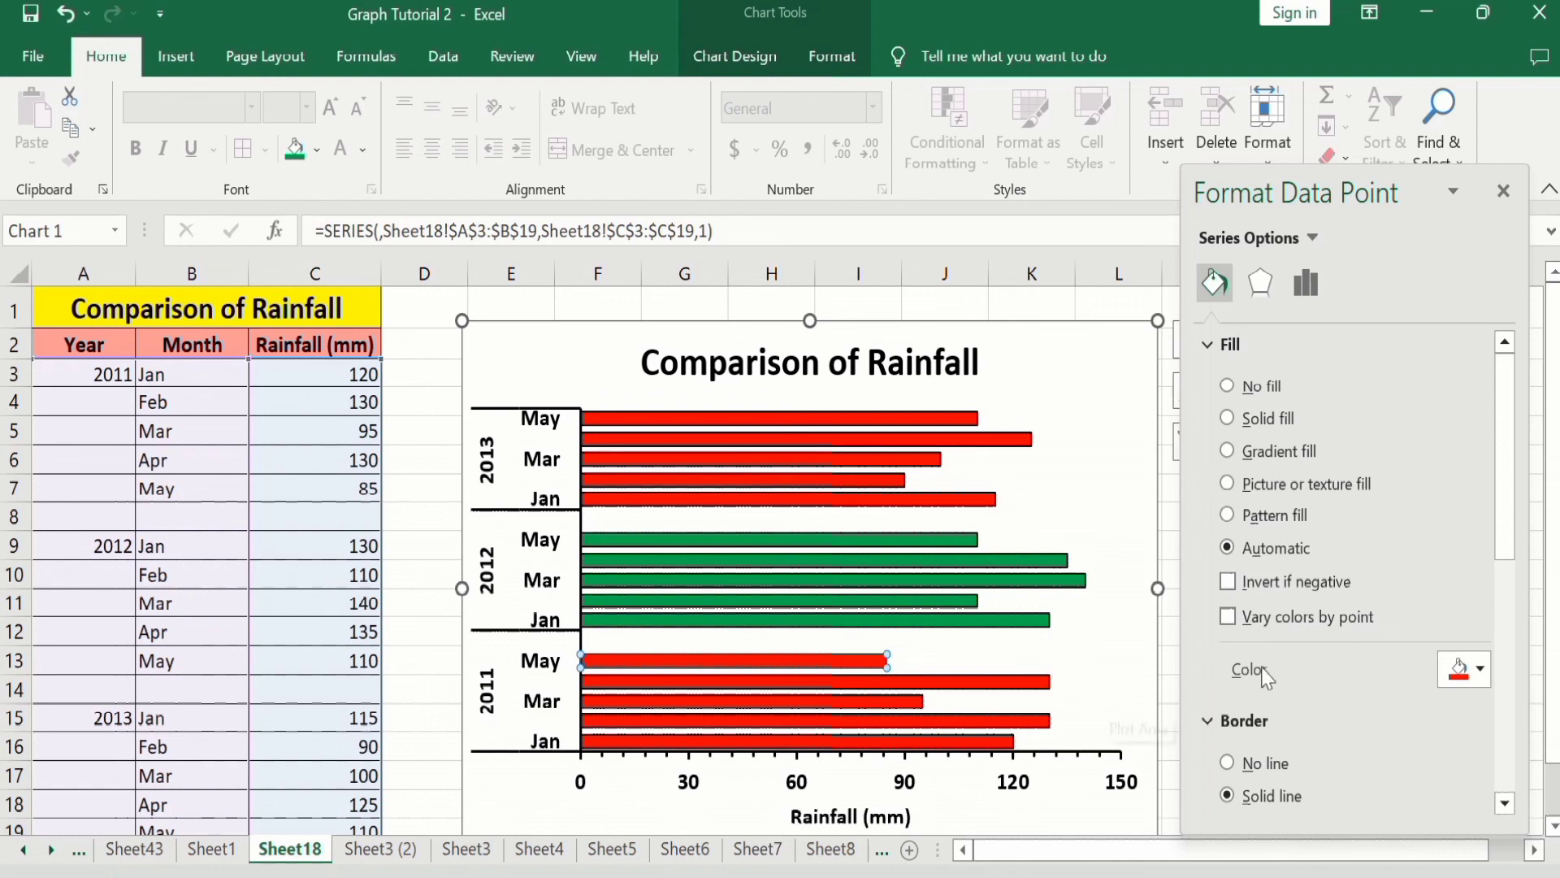
click(1484, 674)
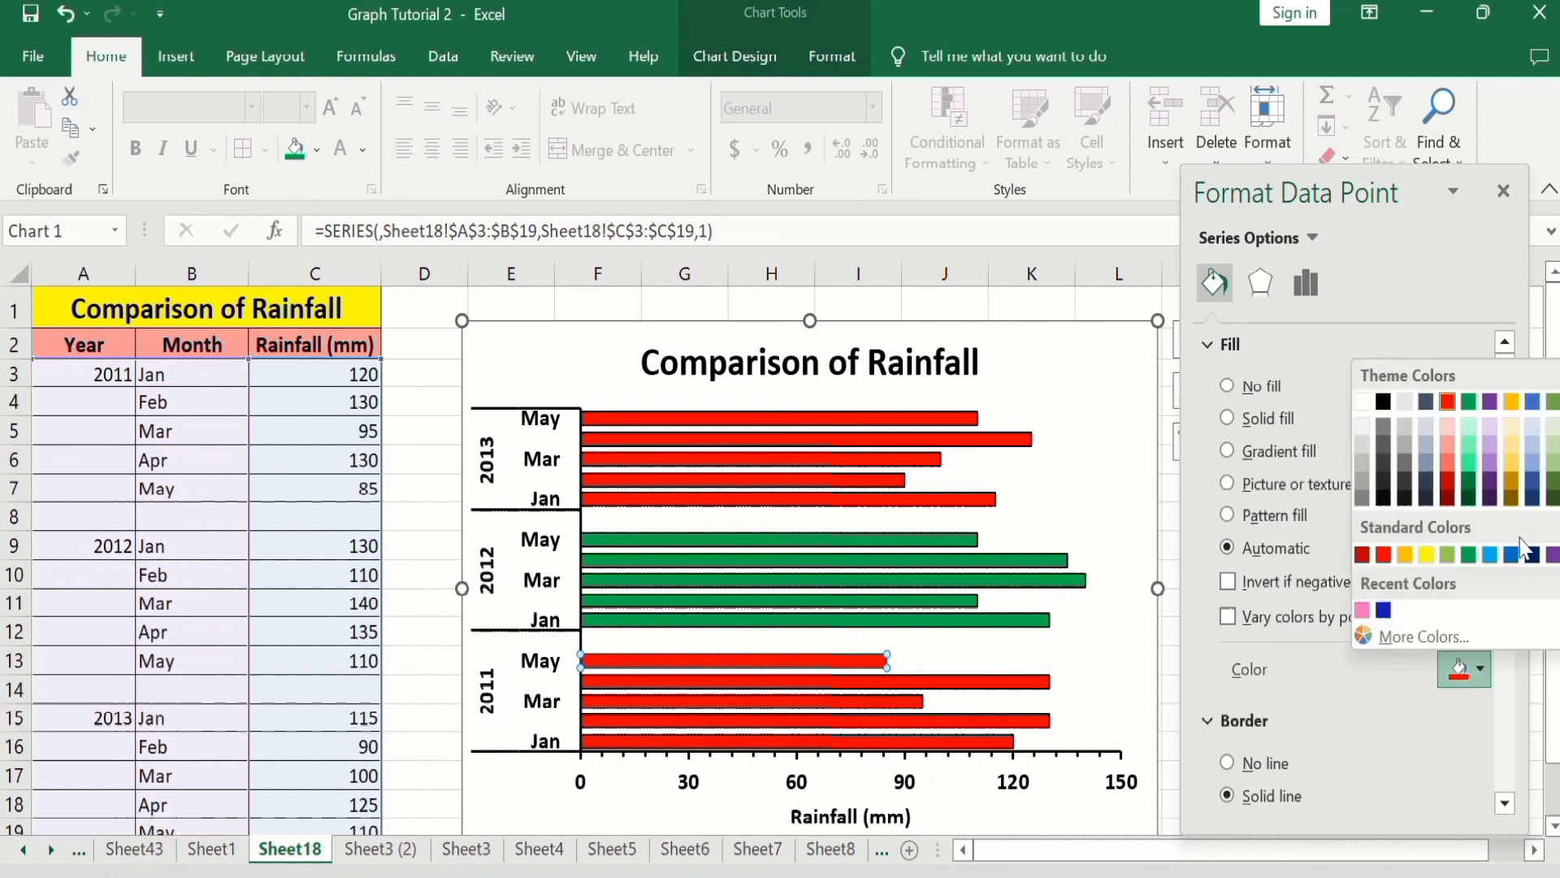
click(1553, 555)
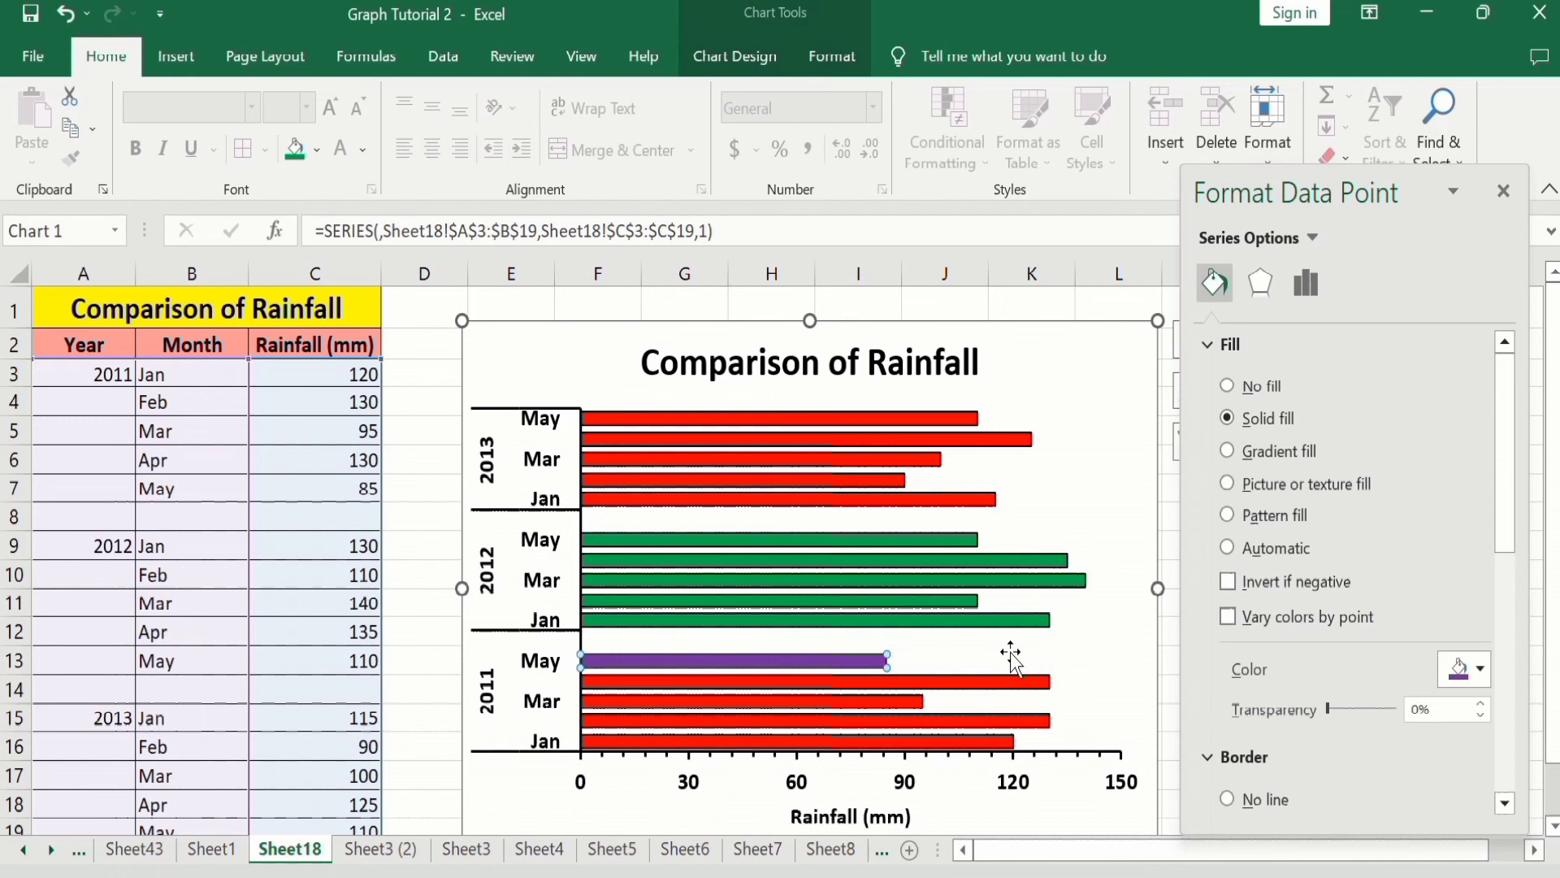
click(1012, 684)
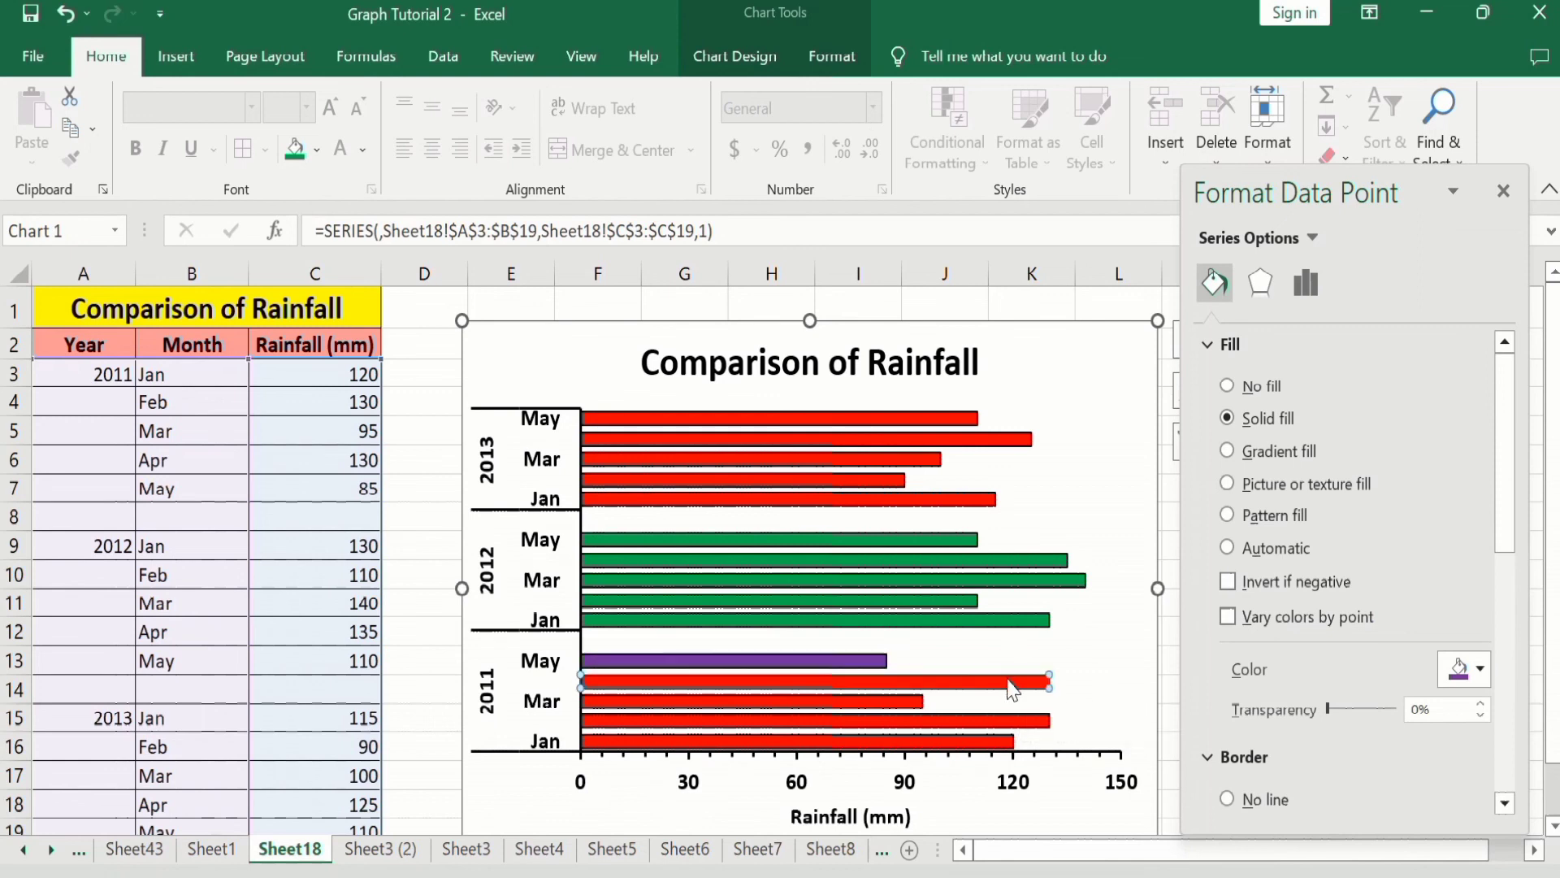
click(1479, 669)
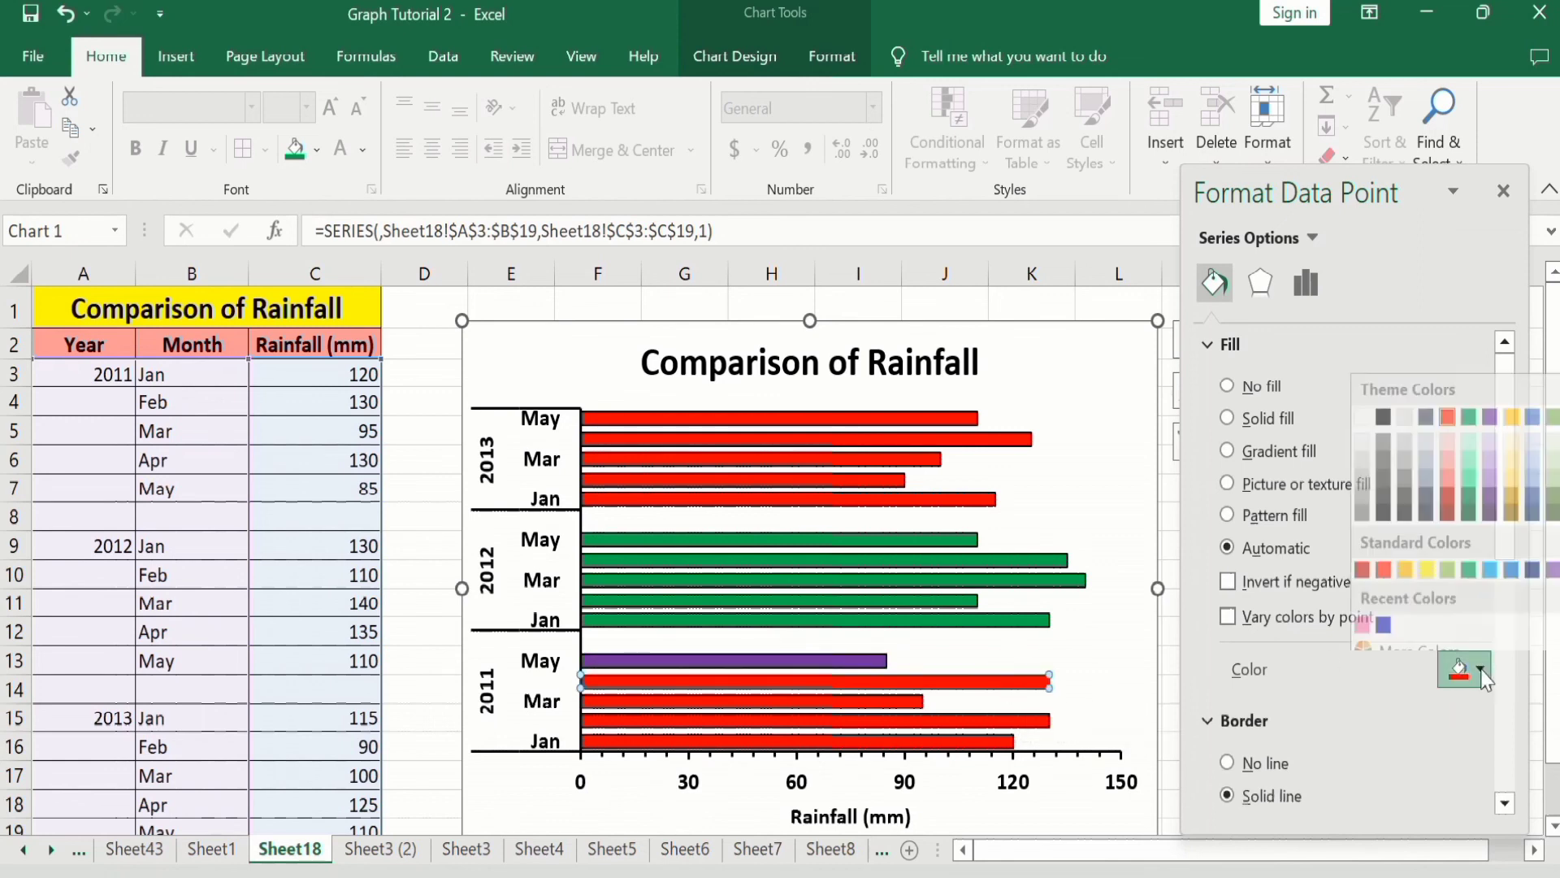
click(1554, 555)
- Fill the 2011 Mar and 2011 Feb bars individually with the standard purple colour
click(905, 702)
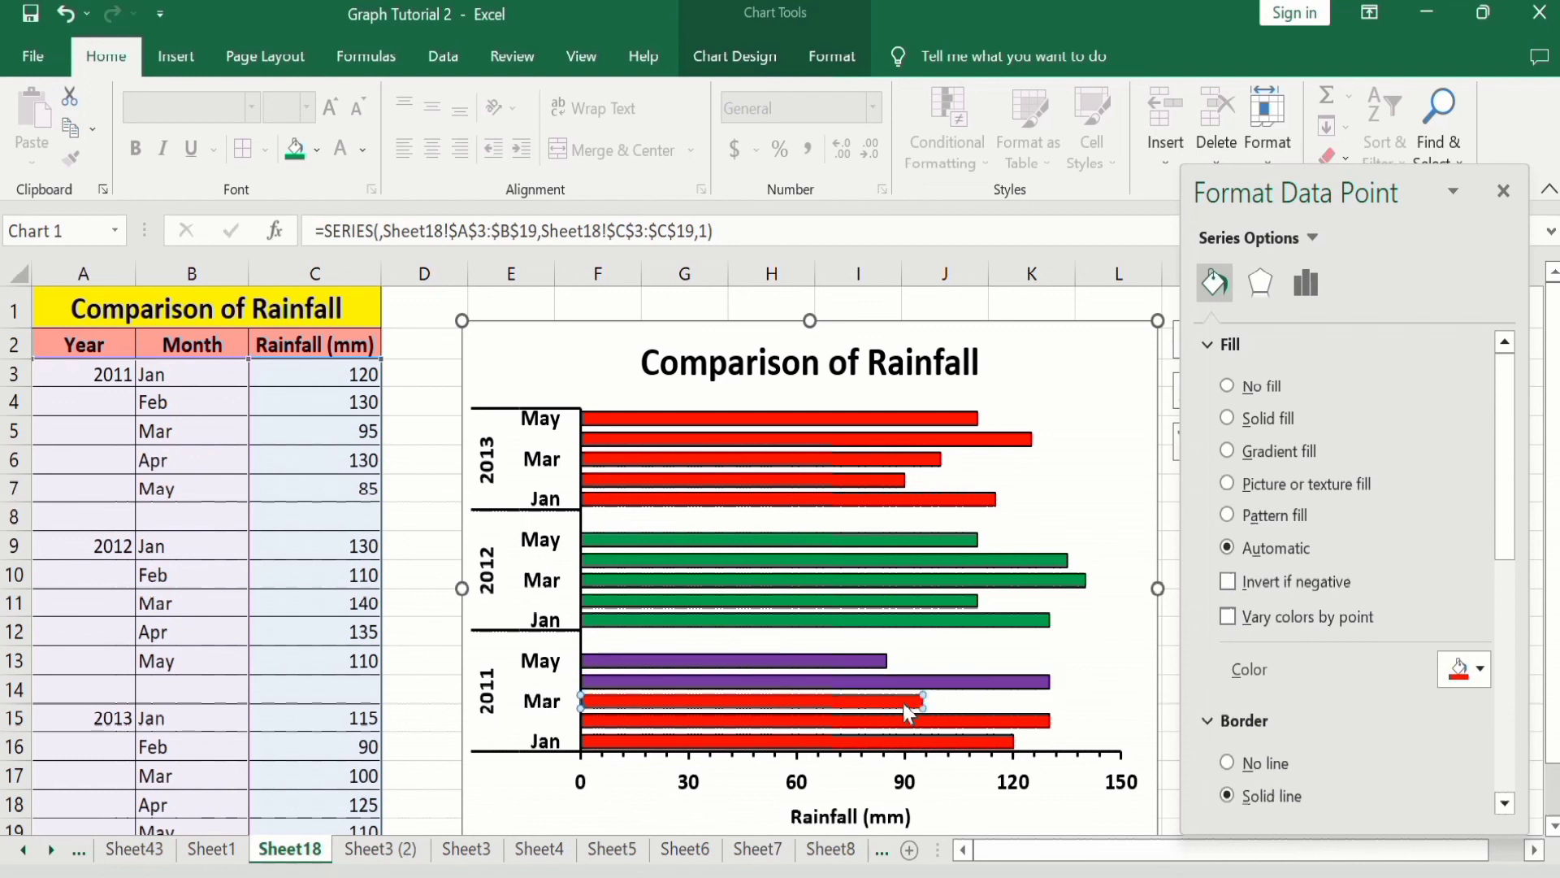
click(1478, 674)
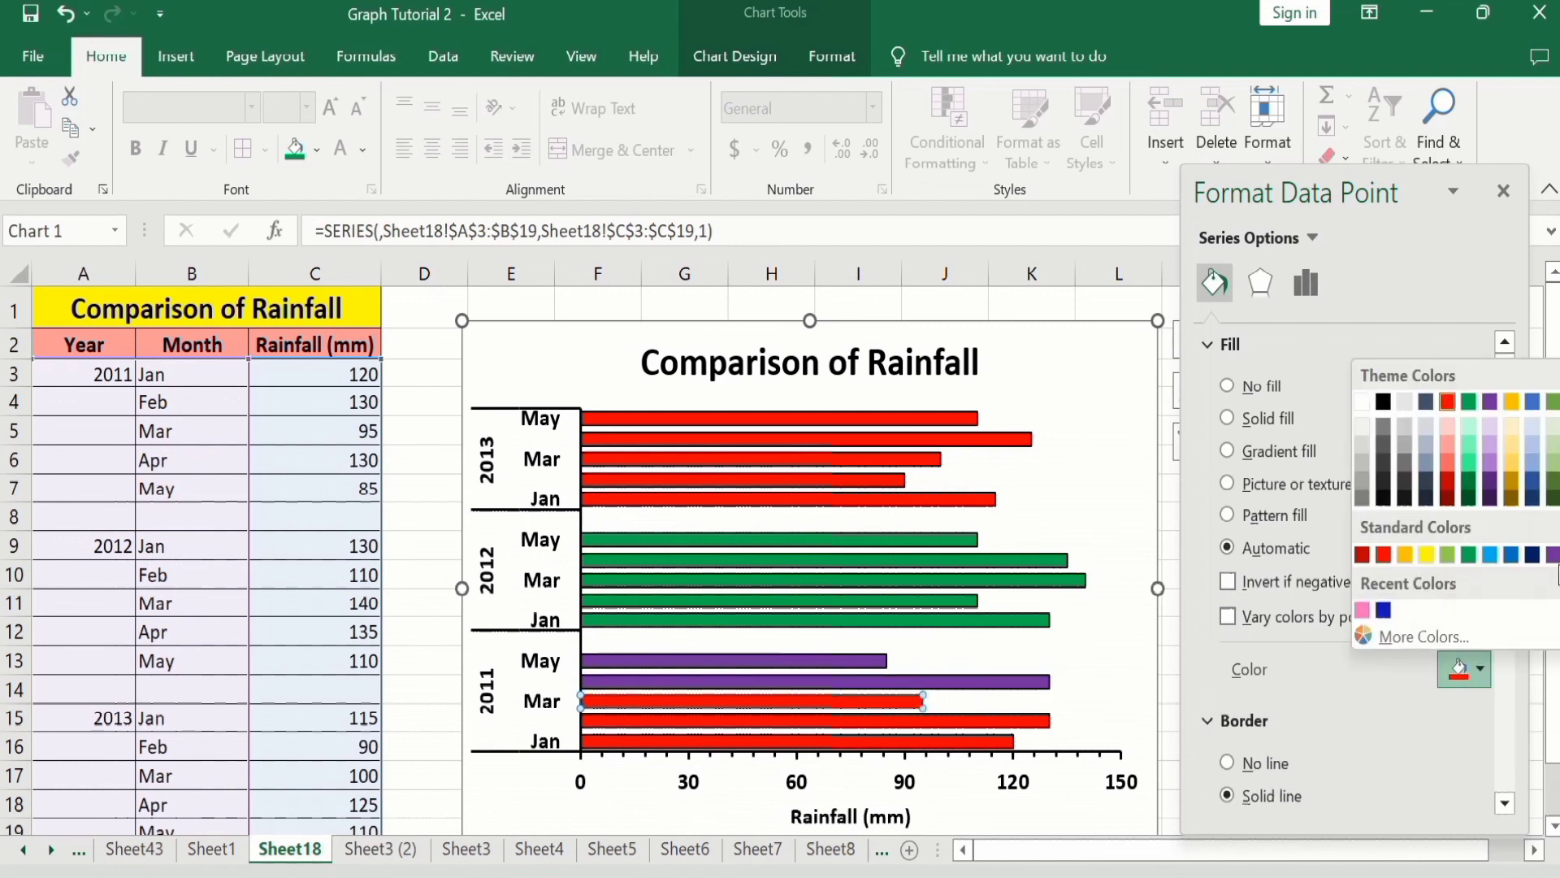
click(1553, 555)
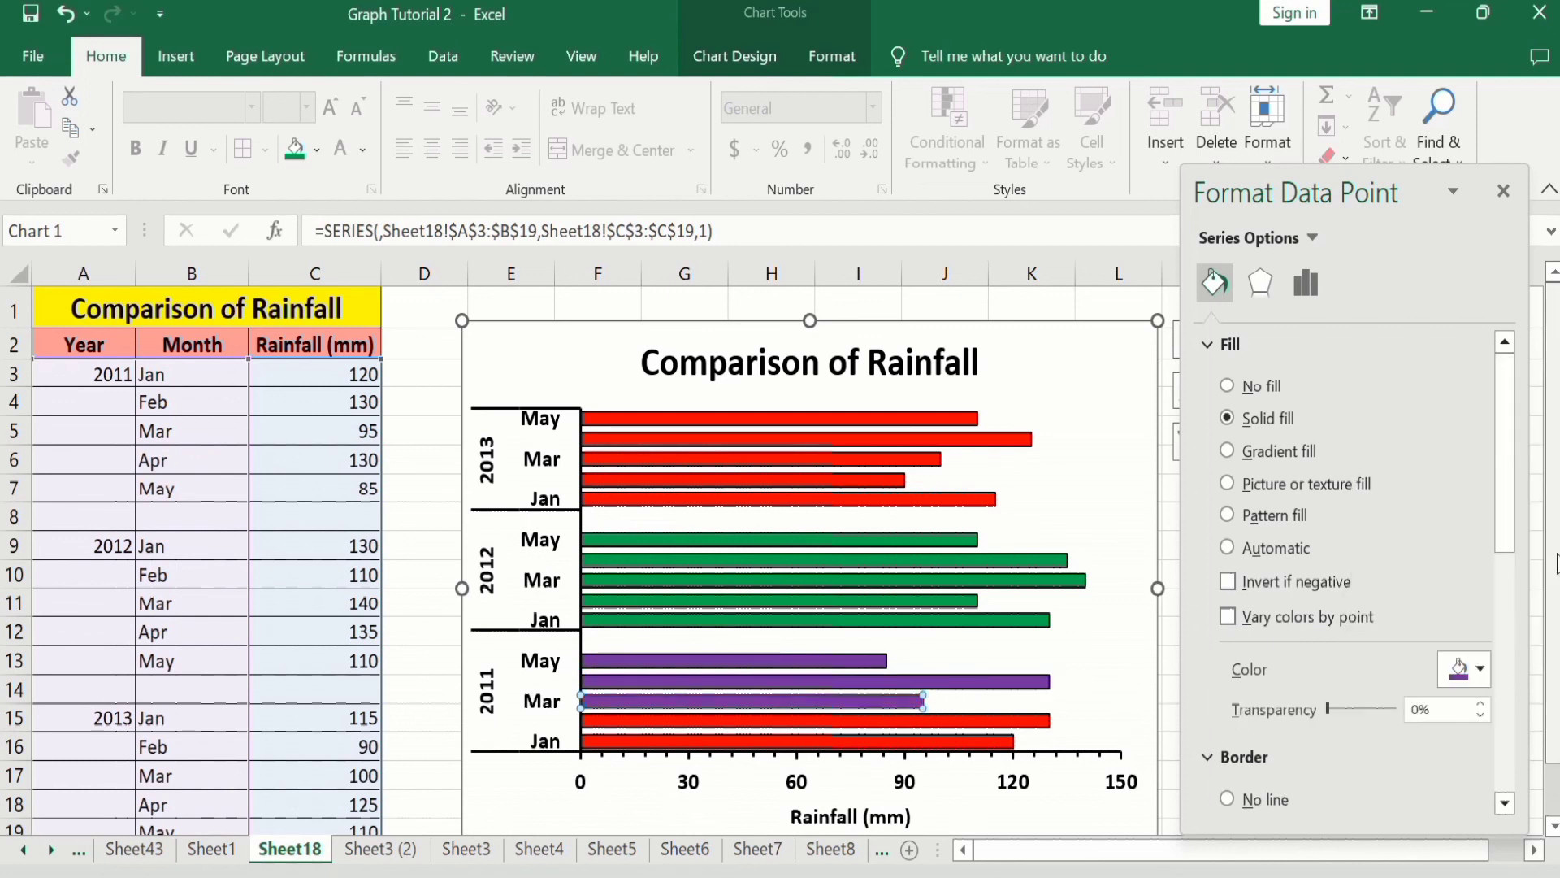
click(1005, 721)
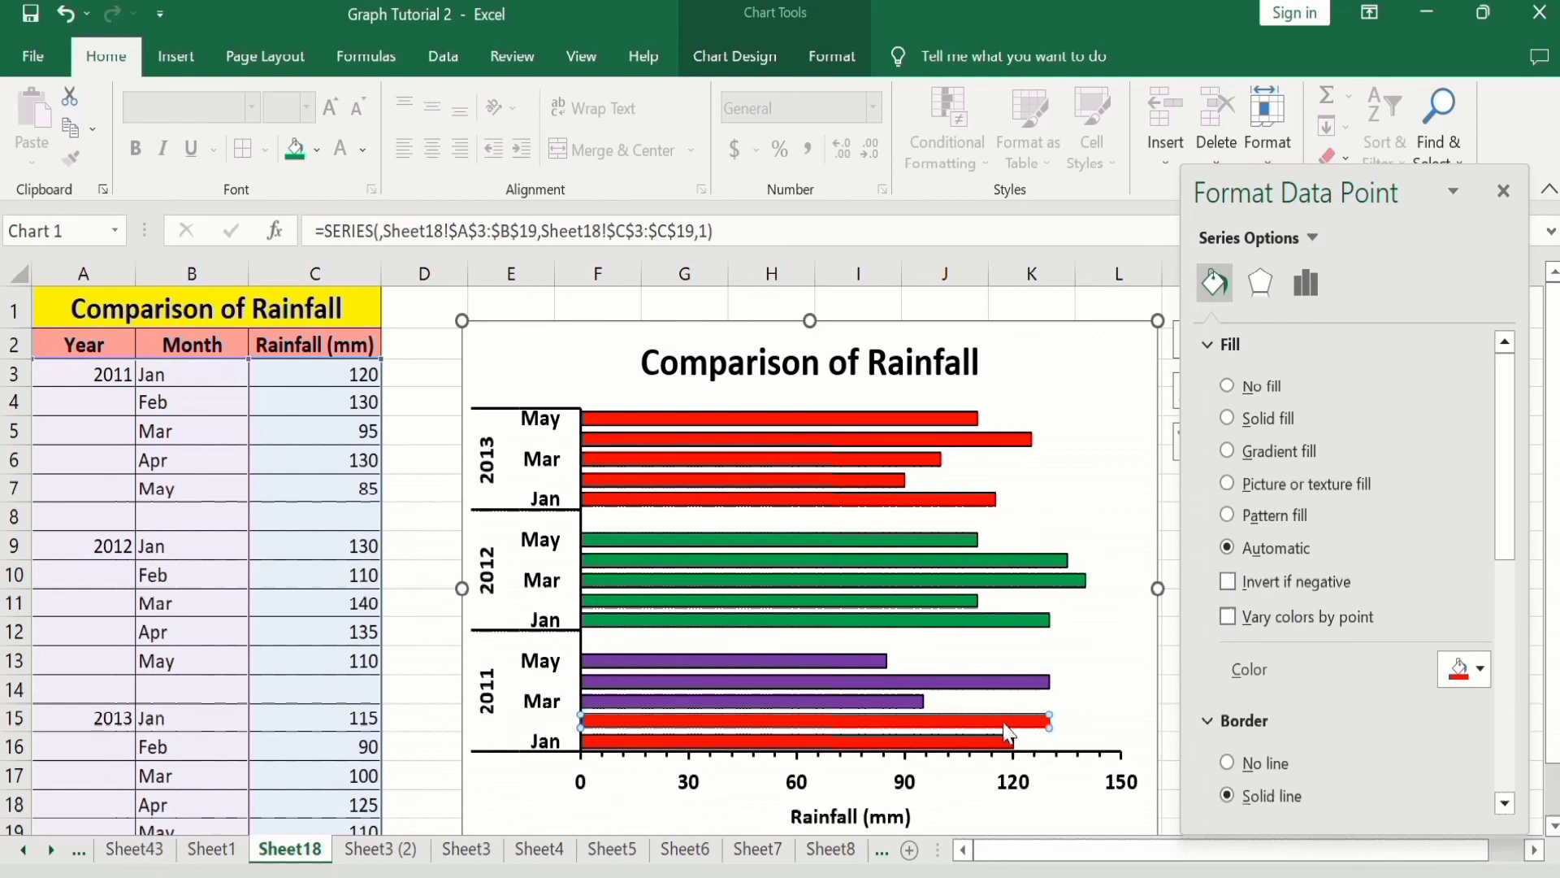
click(1480, 674)
click(1554, 559)
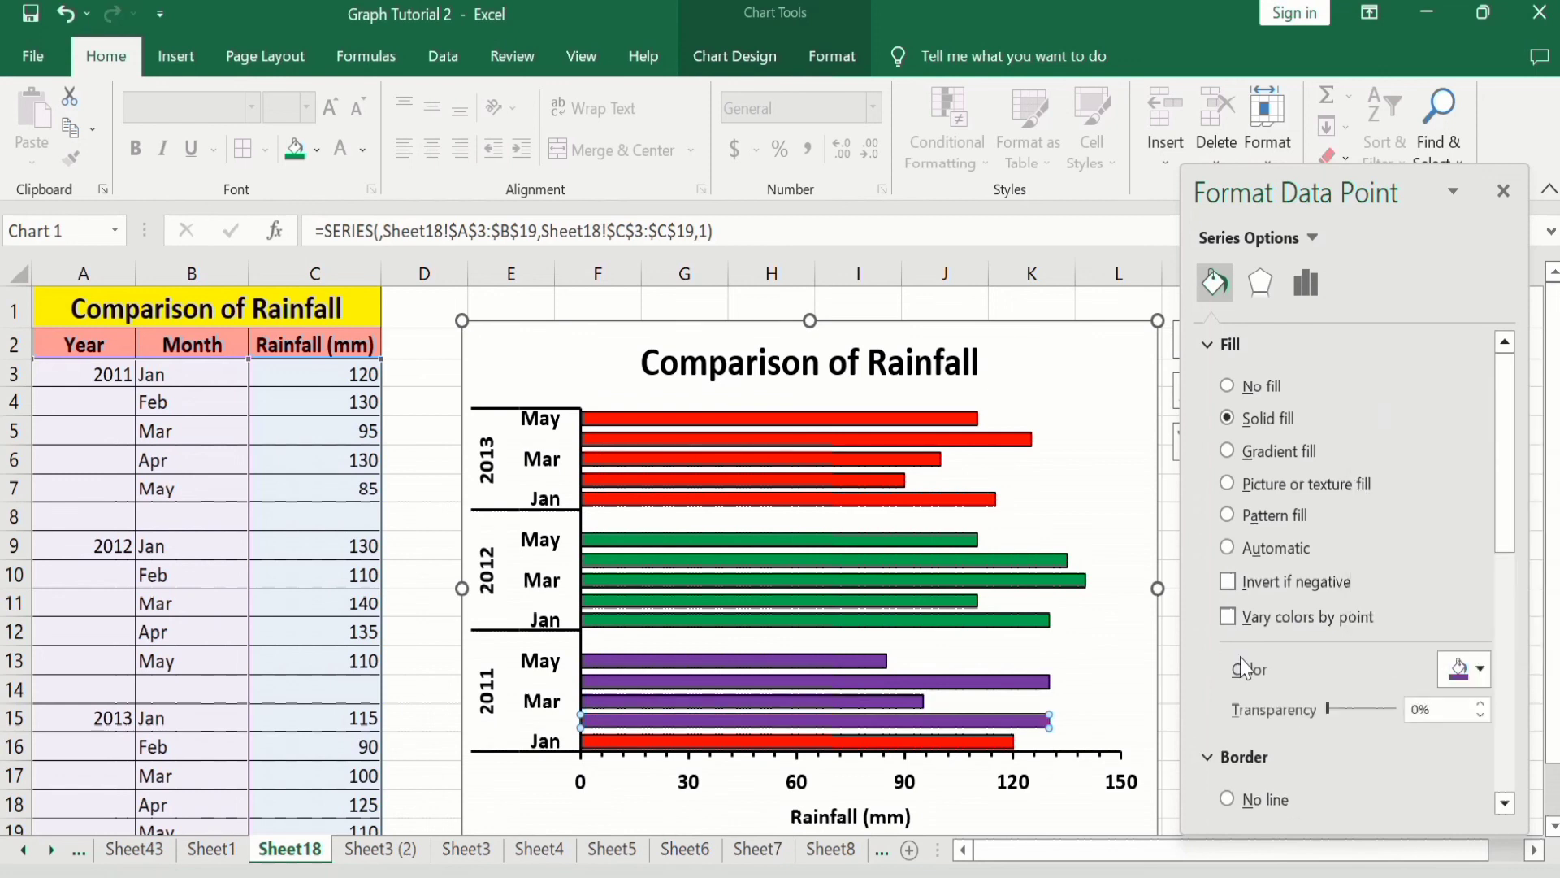
- Fill the 2011 Jan bar with the same standard purple and close the data point formatting options
click(1008, 741)
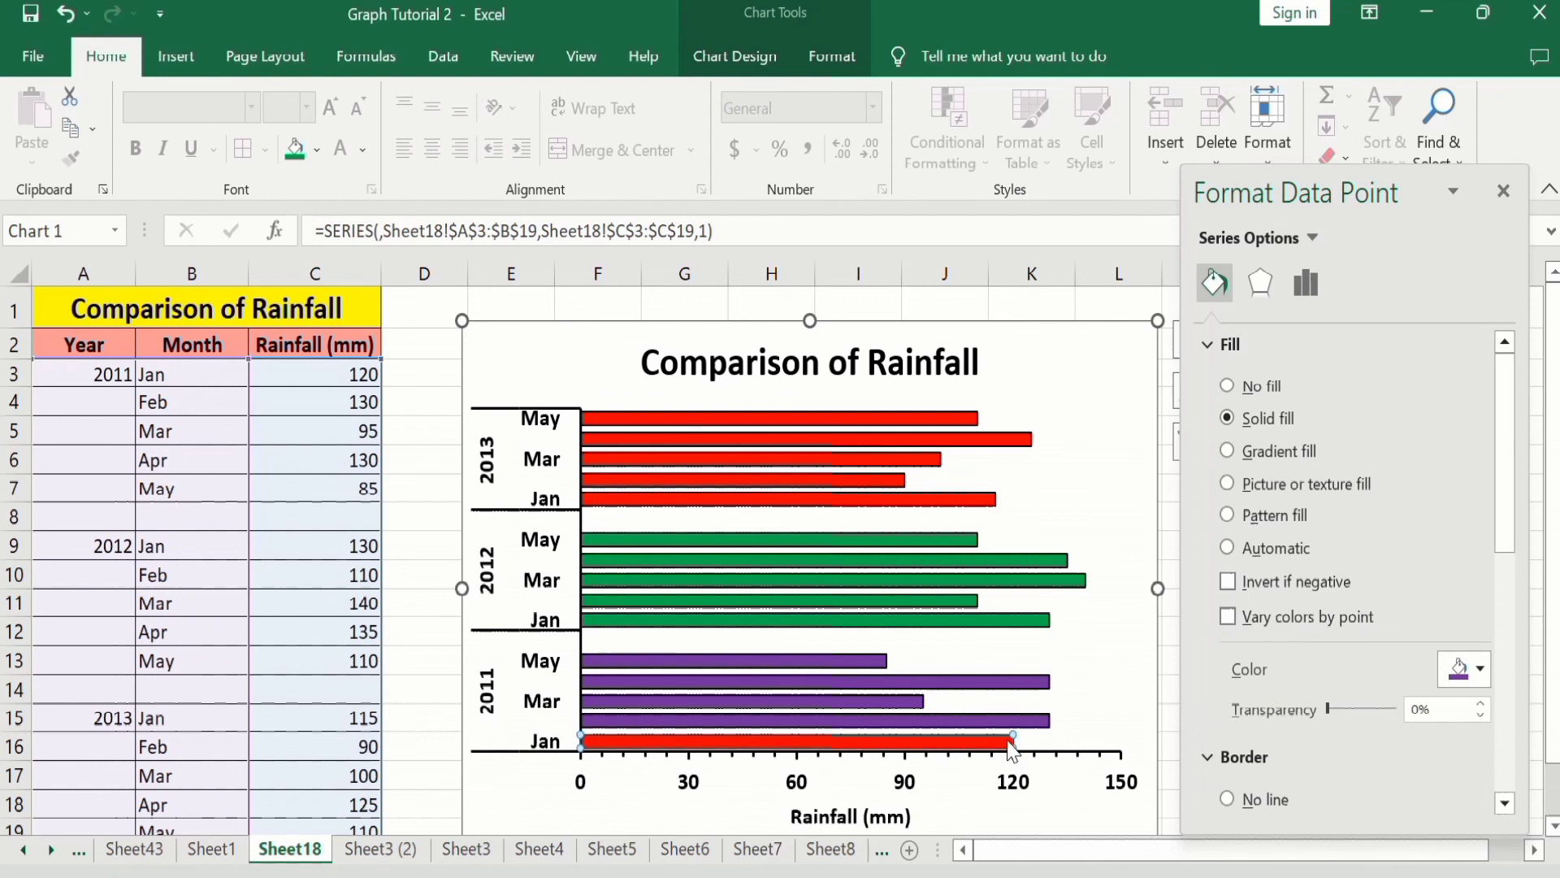
click(1478, 669)
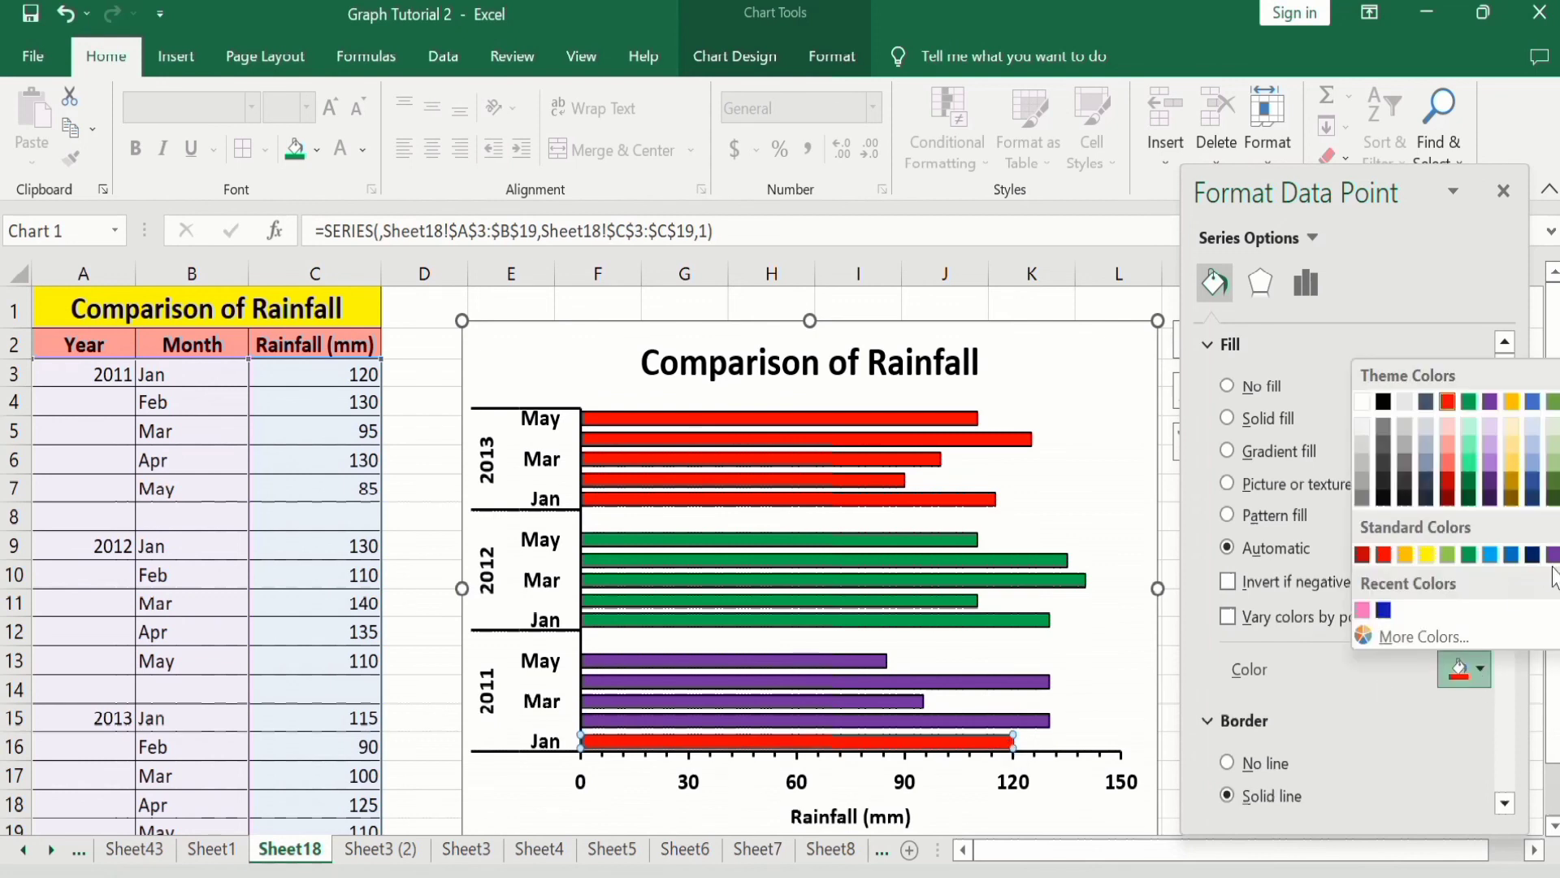
click(1552, 558)
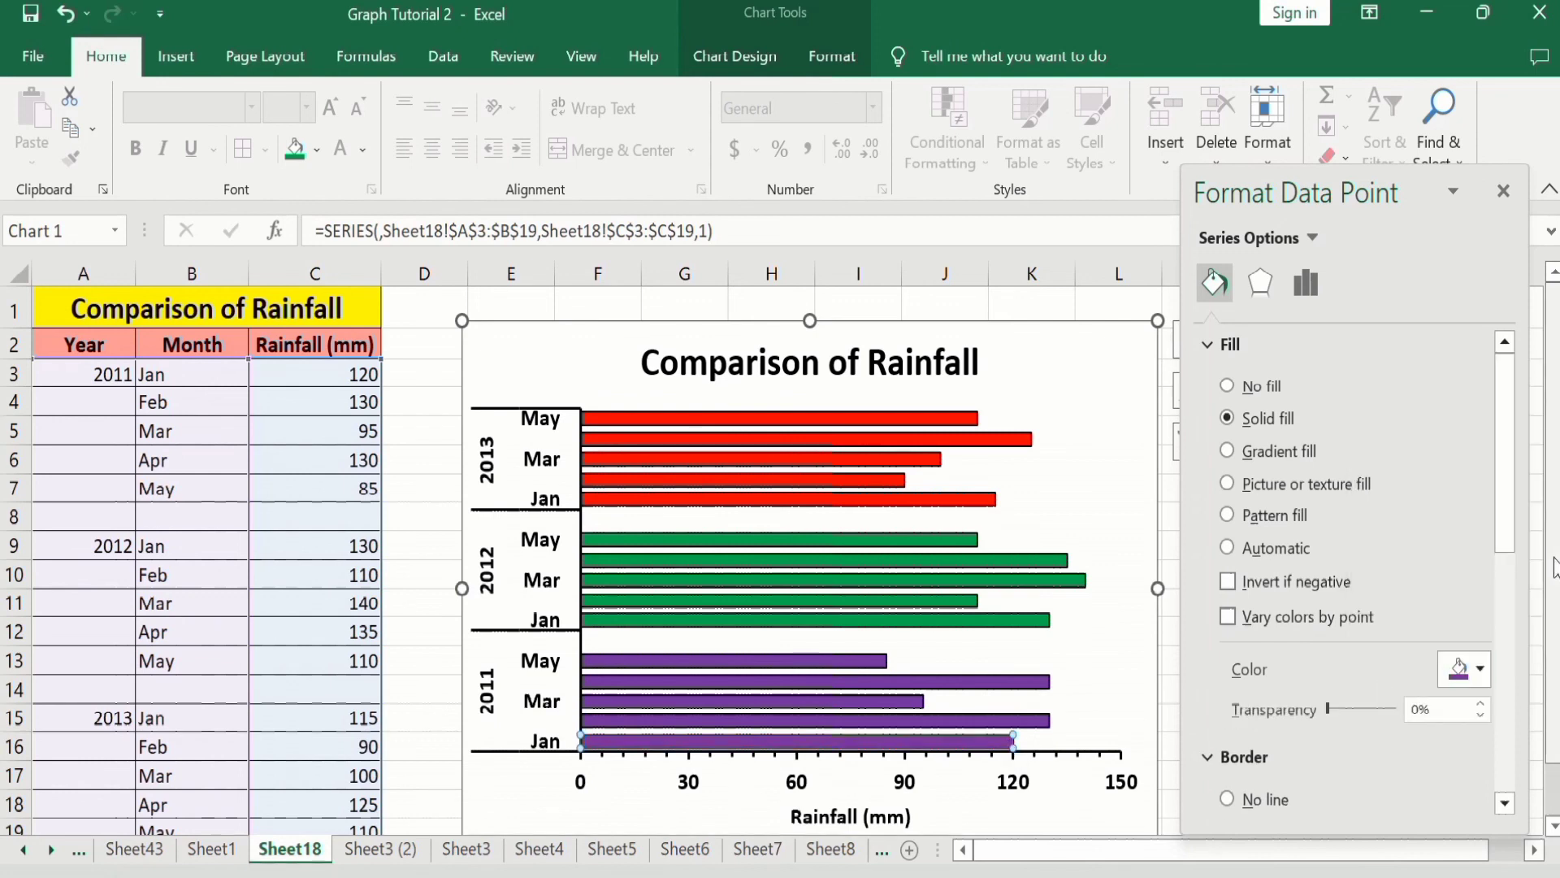
click(1503, 191)
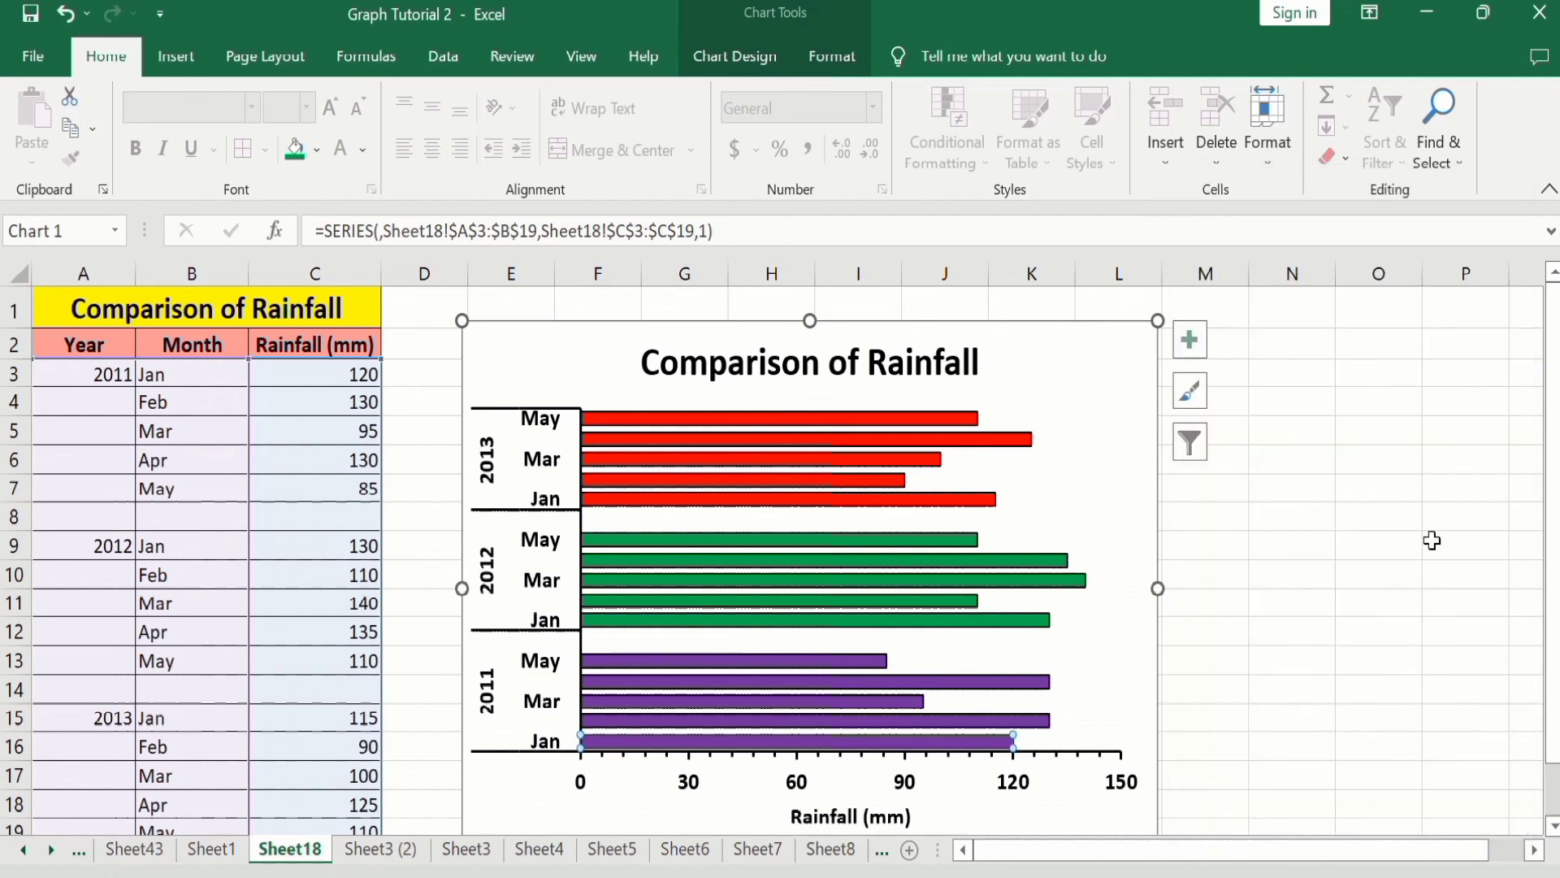